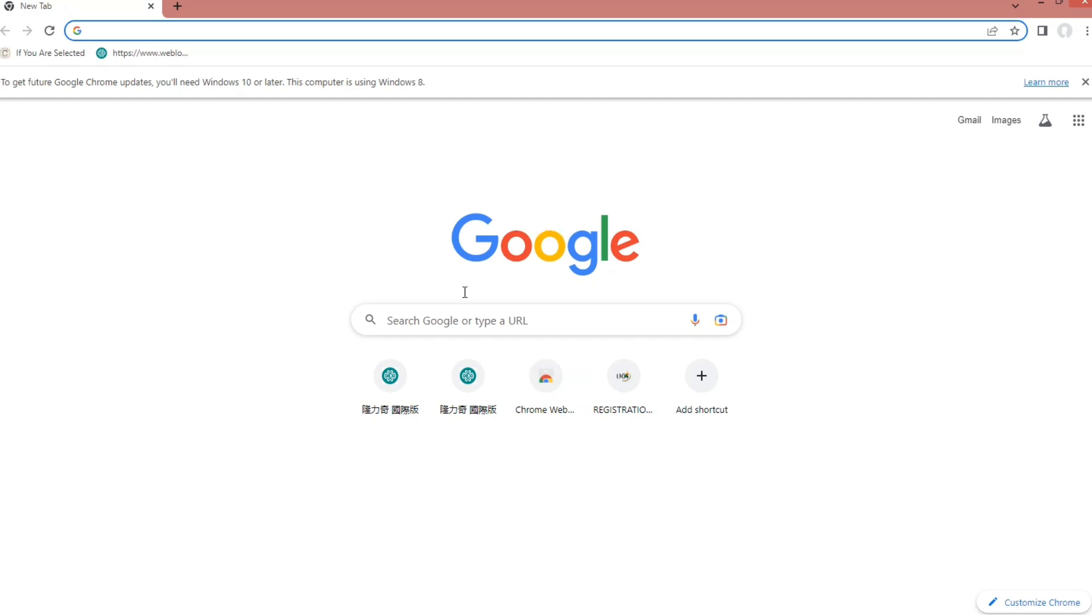
- Search Google for 'ceac' and open the Consular Electronic Application Center result
{"action": "left_click", "coordinate": [427, 323]}
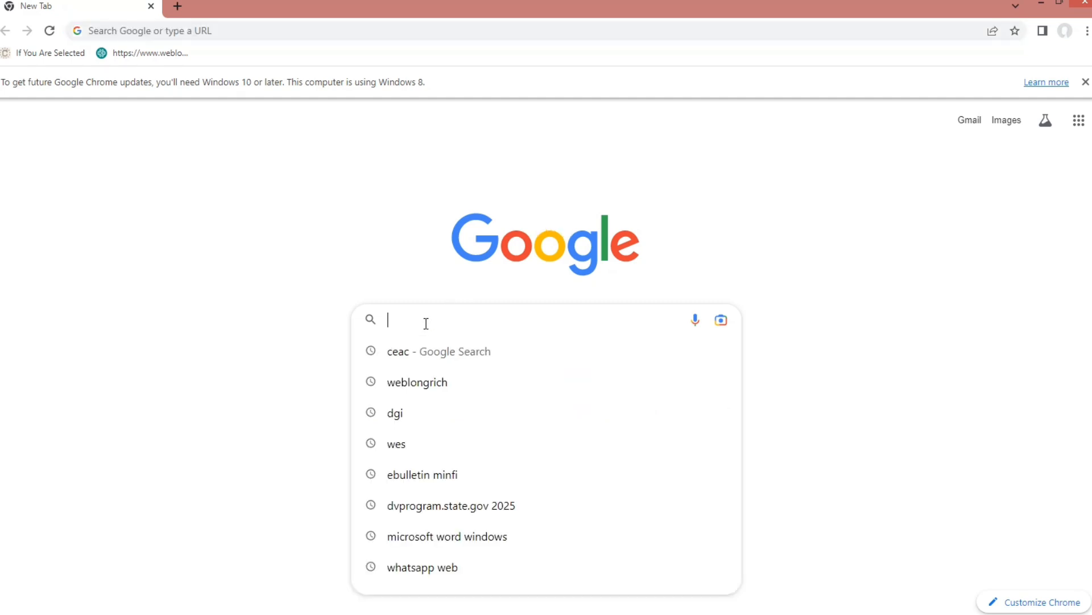
{"action": "type", "text": "c"}
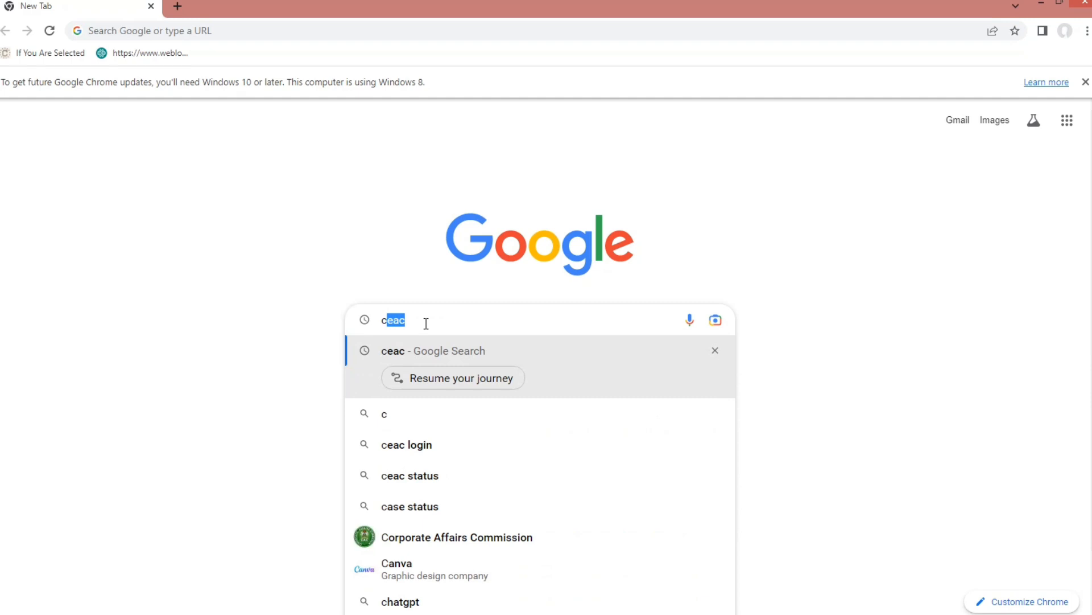
{"action": "type", "text": "eac"}
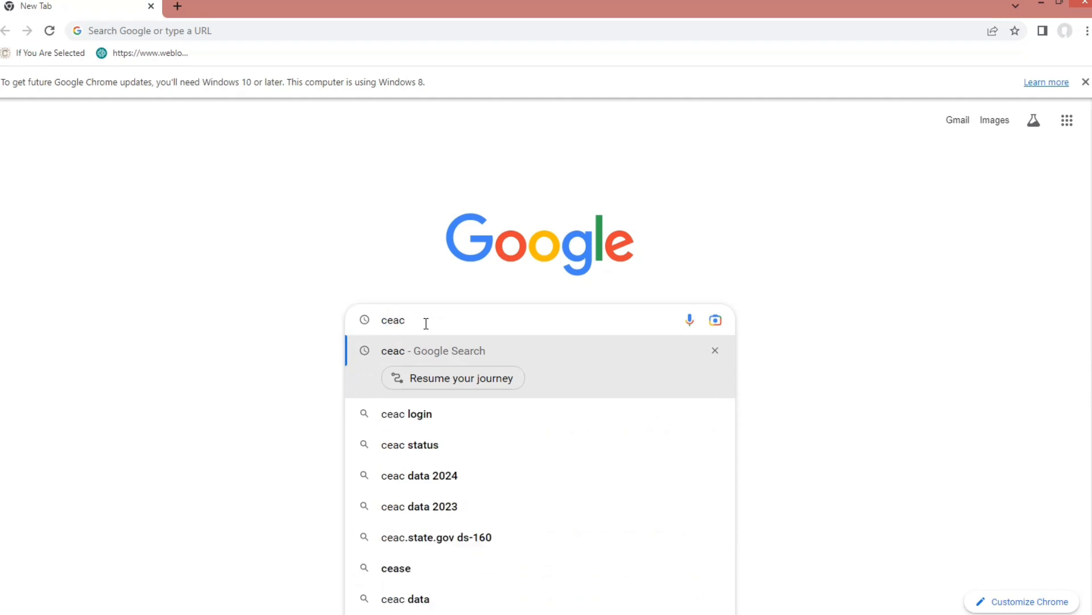
{"action": "key", "text": "Return"}
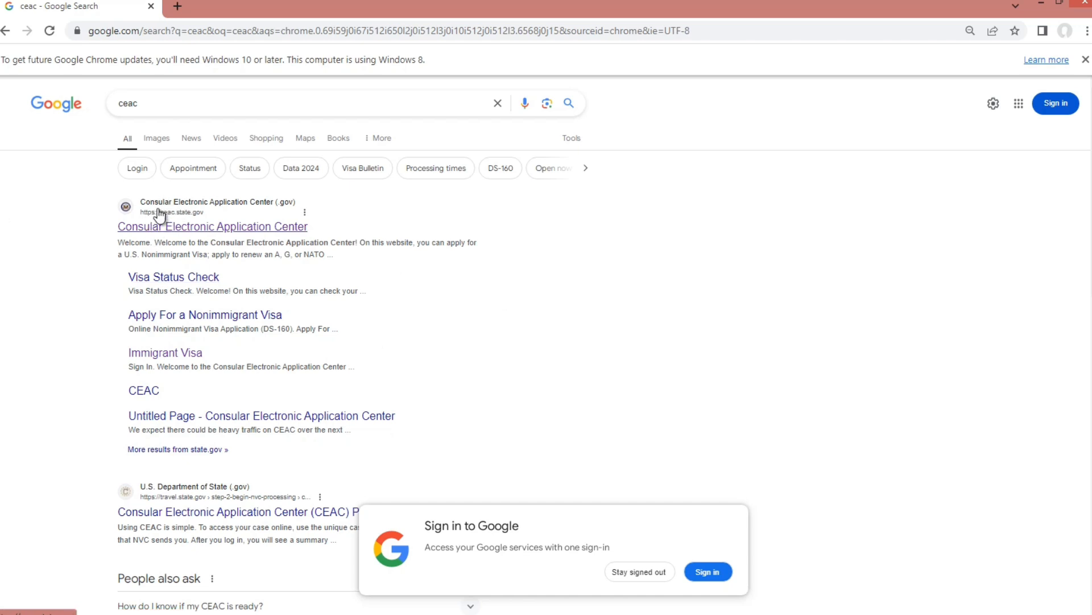
{"action": "left_click", "coordinate": [178, 233]}
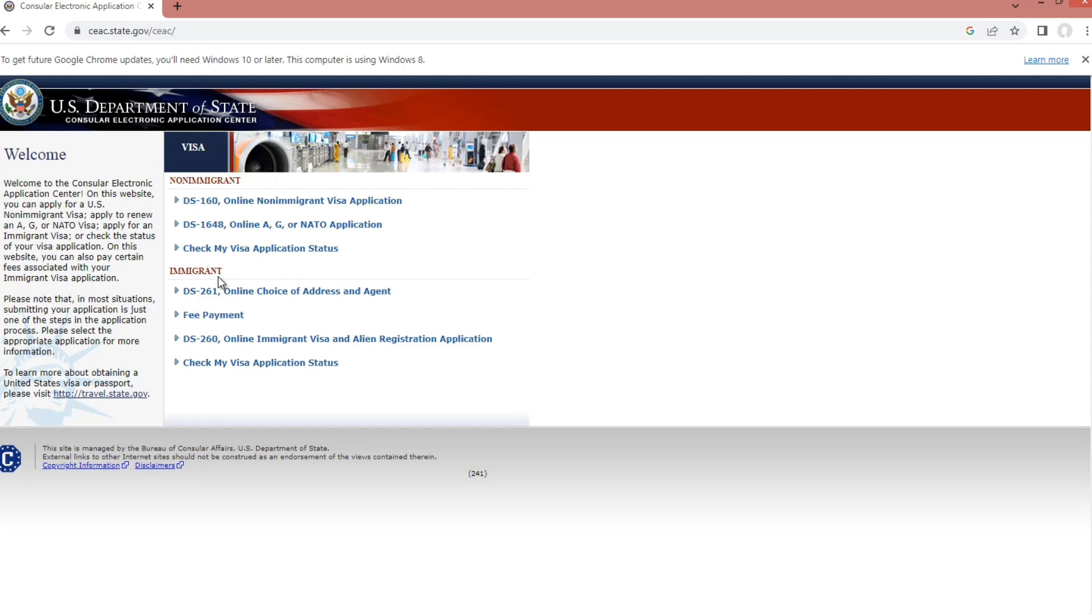
- Follow the DS-260 Online Immigrant Visa link under IMMIGRANT on the CEAC home page
{"action": "left_click", "coordinate": [214, 340]}
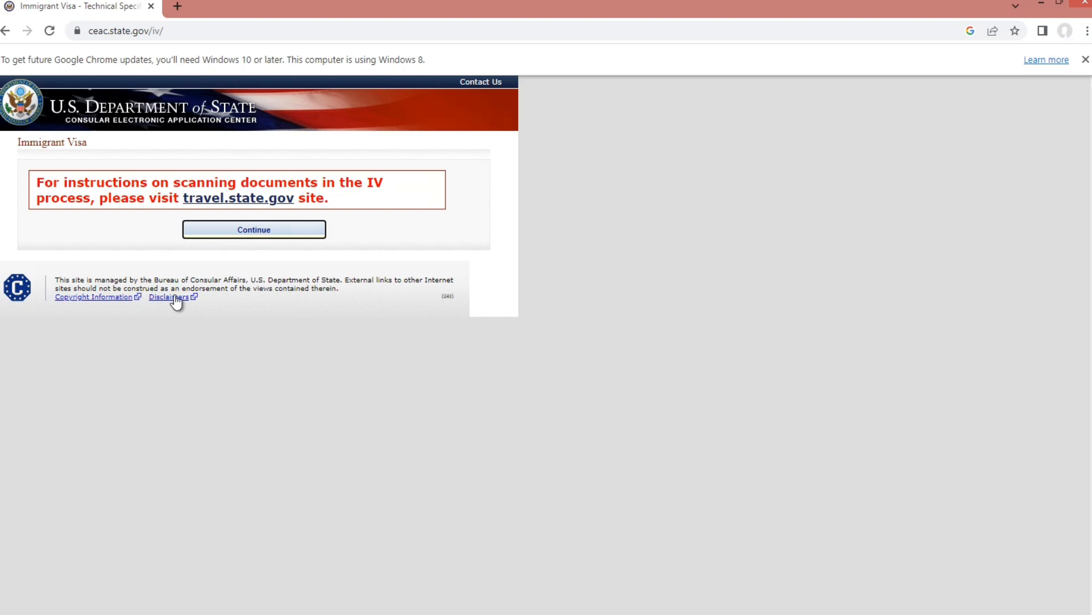
- Continue past the document-scanning notice and tick 'I have read the terms of the Privacy Act Notice'
{"action": "left_click", "coordinate": [250, 236]}
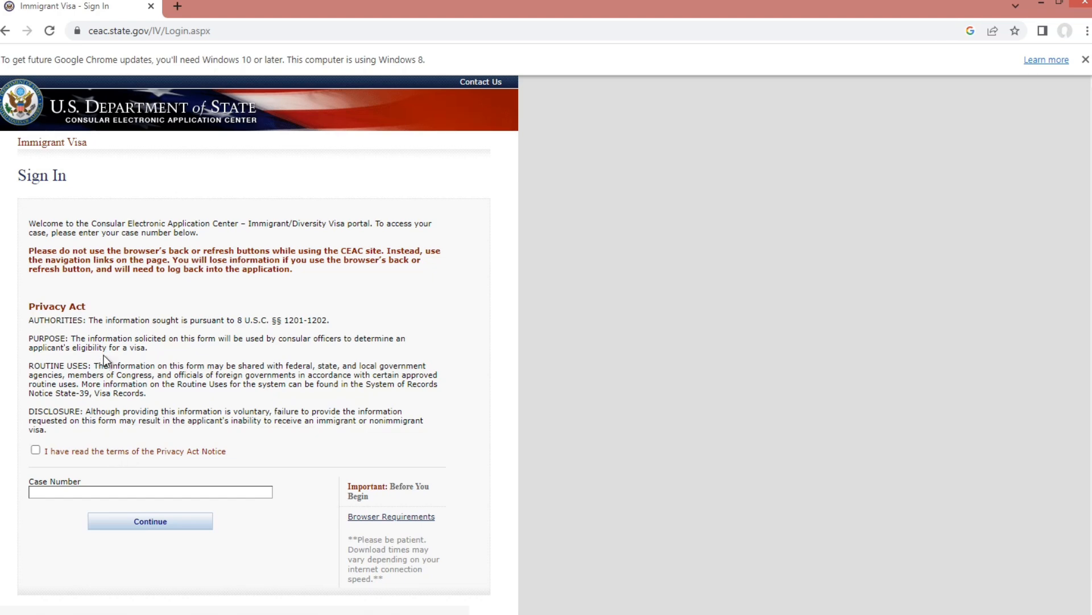
{"action": "left_click", "coordinate": [35, 451]}
{"action": "scroll", "coordinate": [222, 462], "scroll_direction": "down", "scroll_amount": 1}
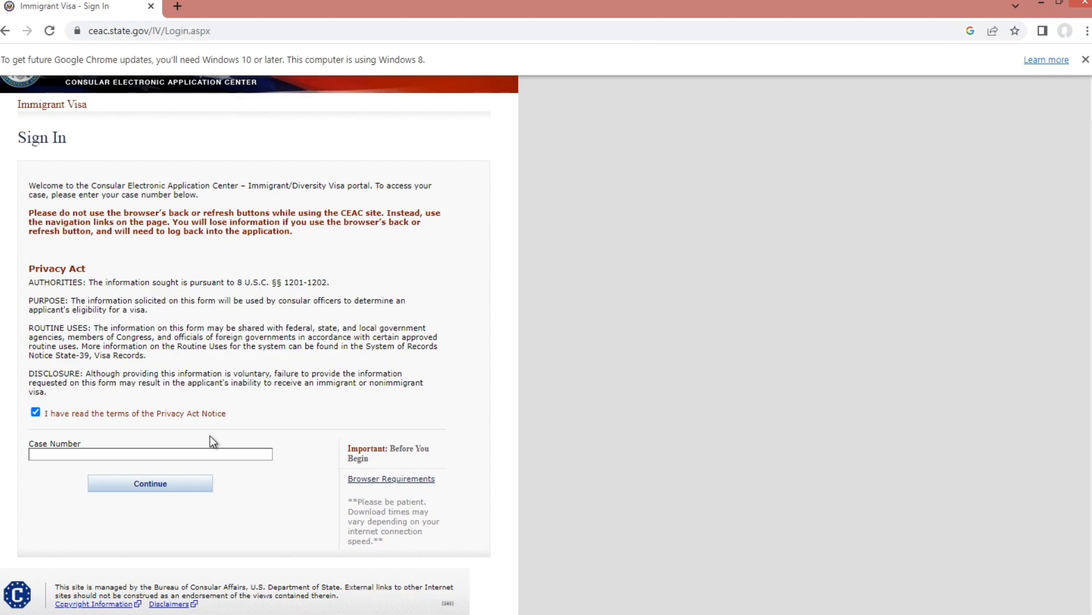
- Enter the DV case number in the Case Number field and continue
{"action": "left_click", "coordinate": [58, 455]}
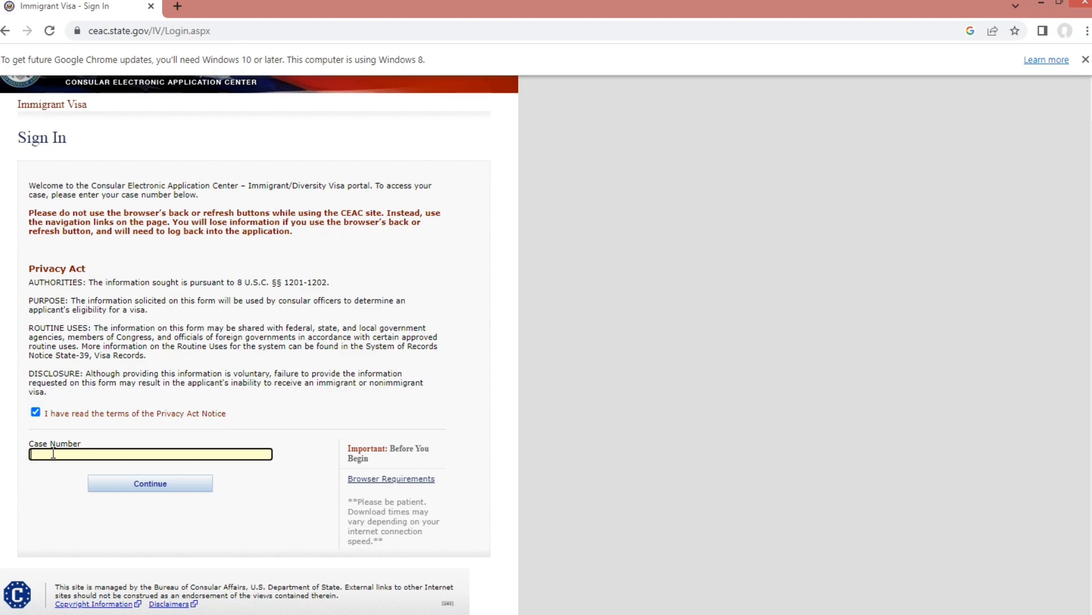
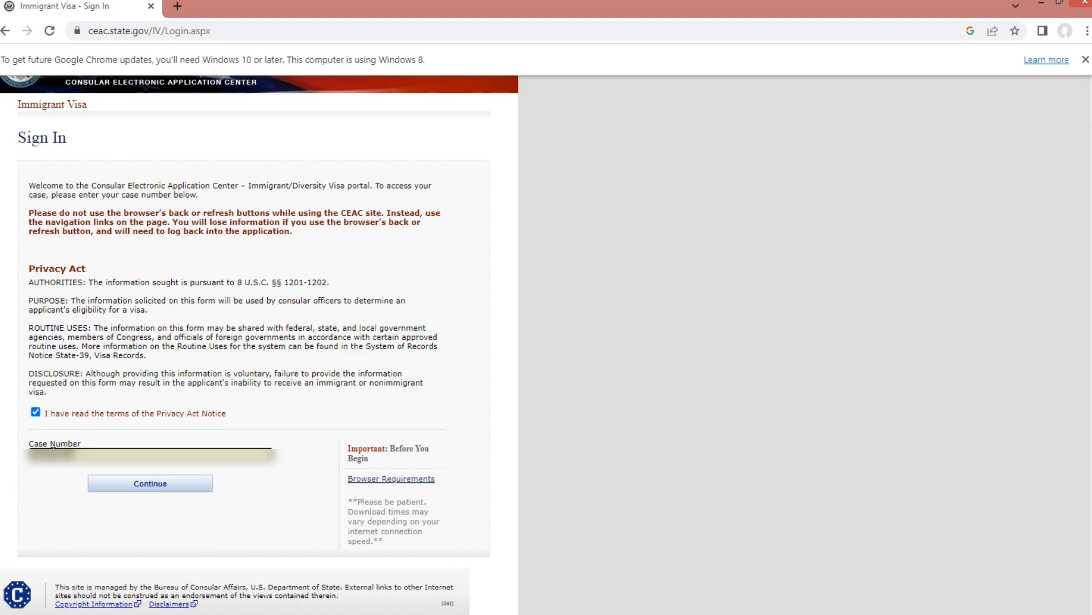
{"action": "left_click", "coordinate": [156, 489]}
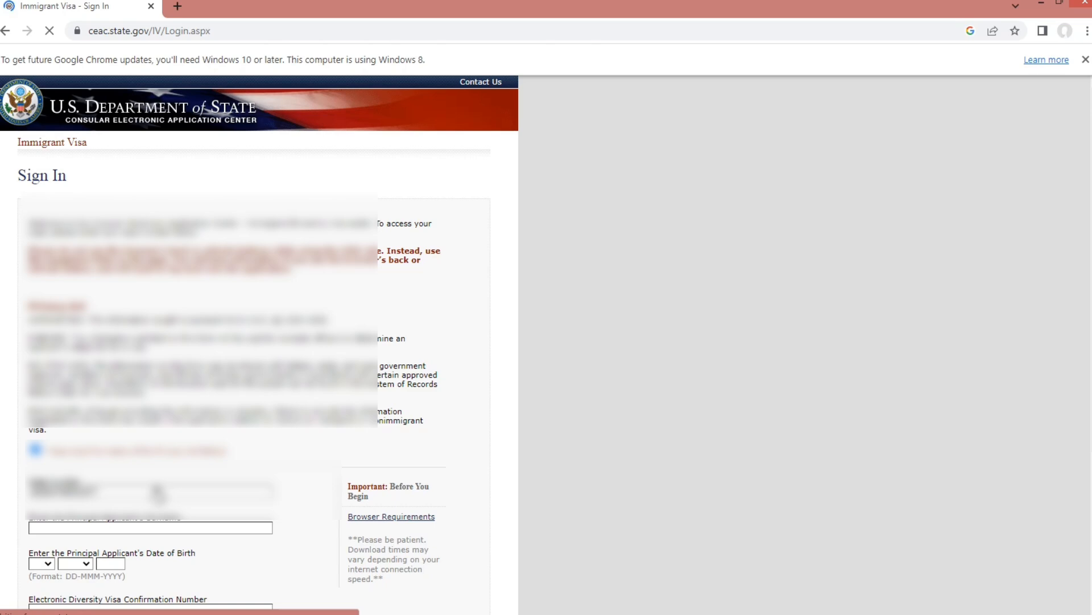
- Focus the surname field, then move to the day box of the date of birth
{"action": "scroll", "coordinate": [158, 495], "scroll_direction": "down", "scroll_amount": 1}
{"action": "scroll", "coordinate": [158, 494], "scroll_direction": "down", "scroll_amount": 2}
{"action": "scroll", "coordinate": [180, 420], "scroll_direction": "up", "scroll_amount": 1}
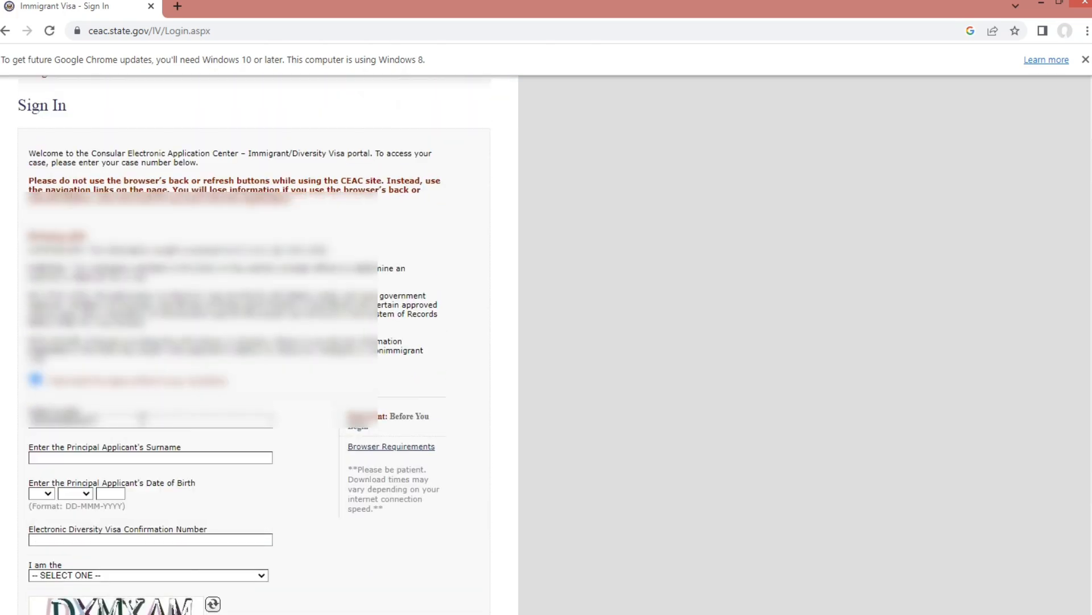
{"action": "scroll", "coordinate": [142, 420], "scroll_direction": "up", "scroll_amount": 2}
{"action": "scroll", "coordinate": [140, 424], "scroll_direction": "down", "scroll_amount": 4}
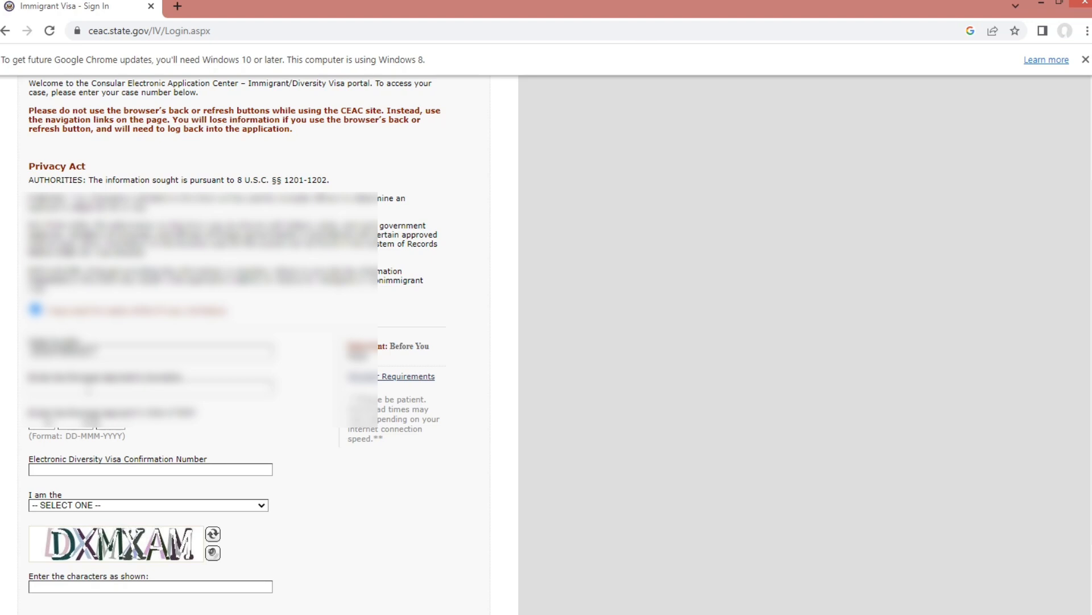
{"action": "left_click", "coordinate": [73, 387]}
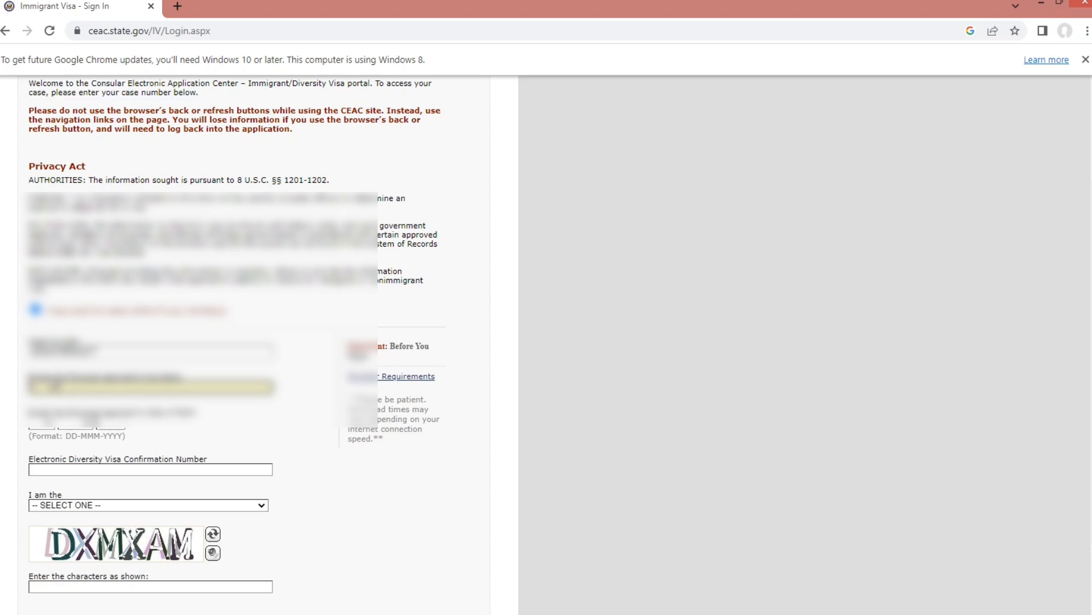
{"action": "left_click", "coordinate": [54, 384]}
{"action": "left_click", "coordinate": [52, 426]}
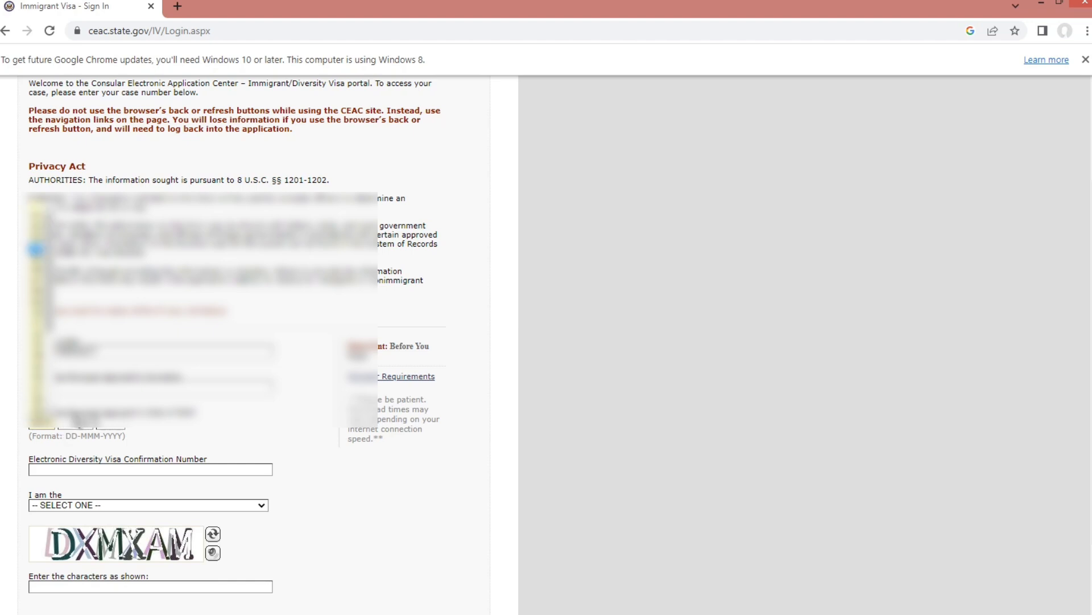
- Choose the birth month from the dropdown and type the birth year
{"action": "left_click", "coordinate": [85, 425]}
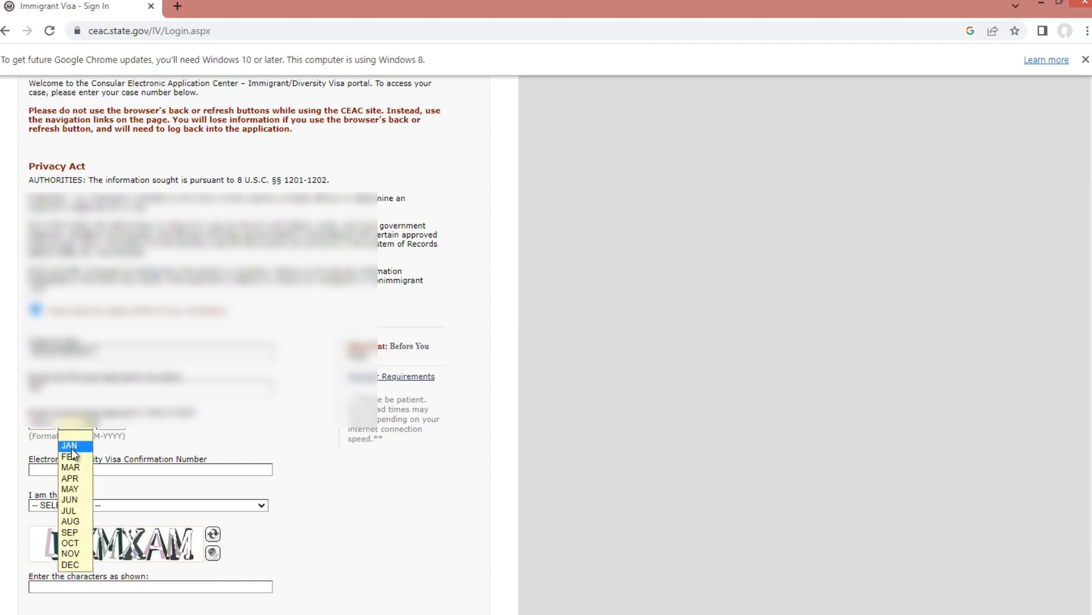
{"action": "left_click", "coordinate": [70, 447]}
{"action": "left_click", "coordinate": [107, 422]}
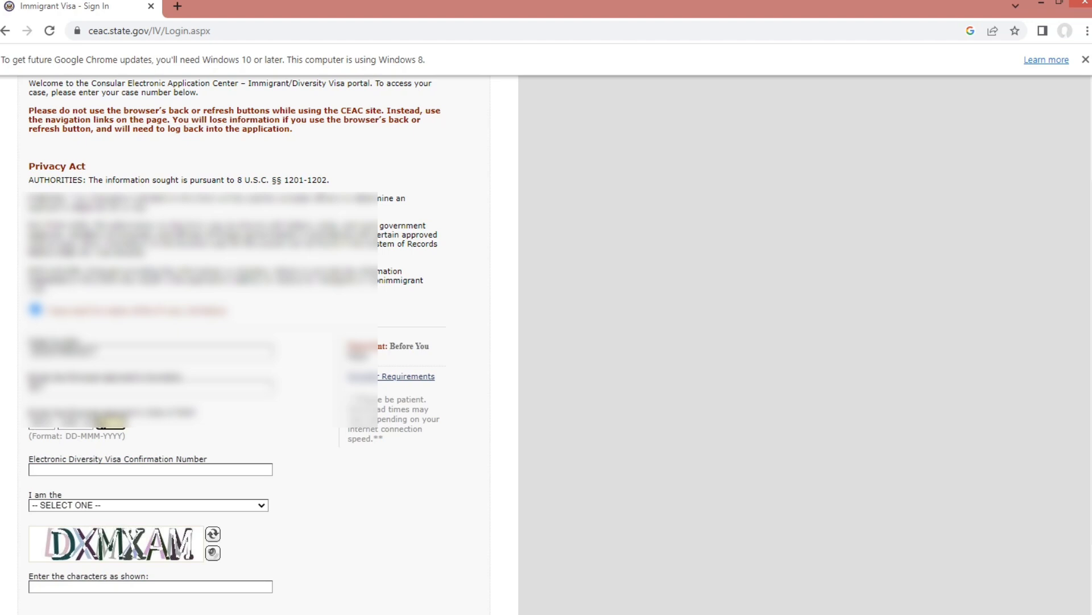
{"action": "type", "text": "199"}
{"action": "scroll", "coordinate": [98, 431], "scroll_direction": "down", "scroll_amount": 1}
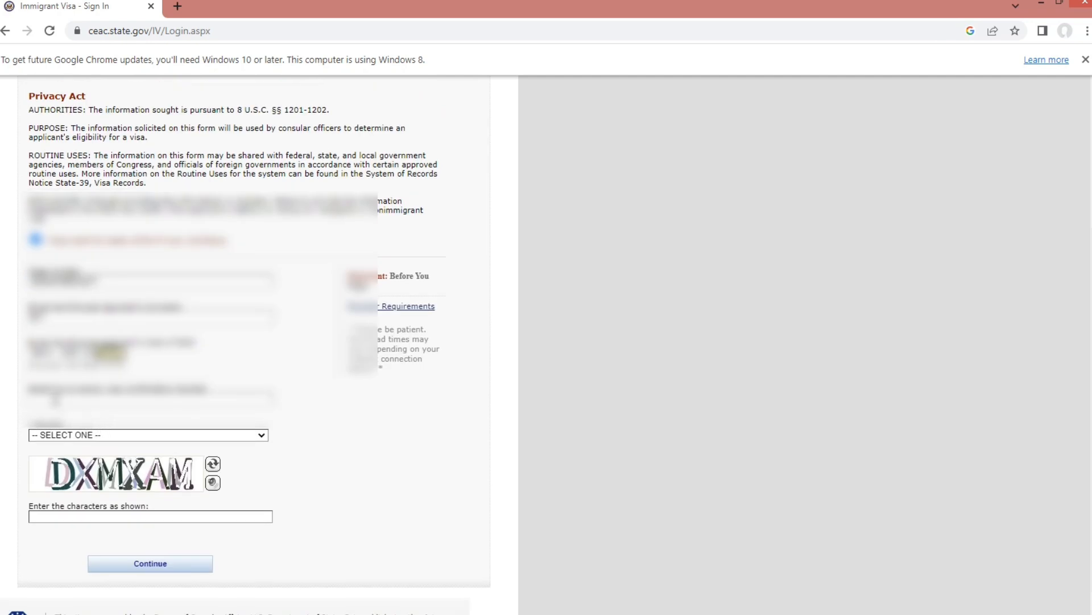
- Type the applicant's Electronic Diversity Visa Confirmation Number into its field
{"action": "left_click", "coordinate": [54, 400]}
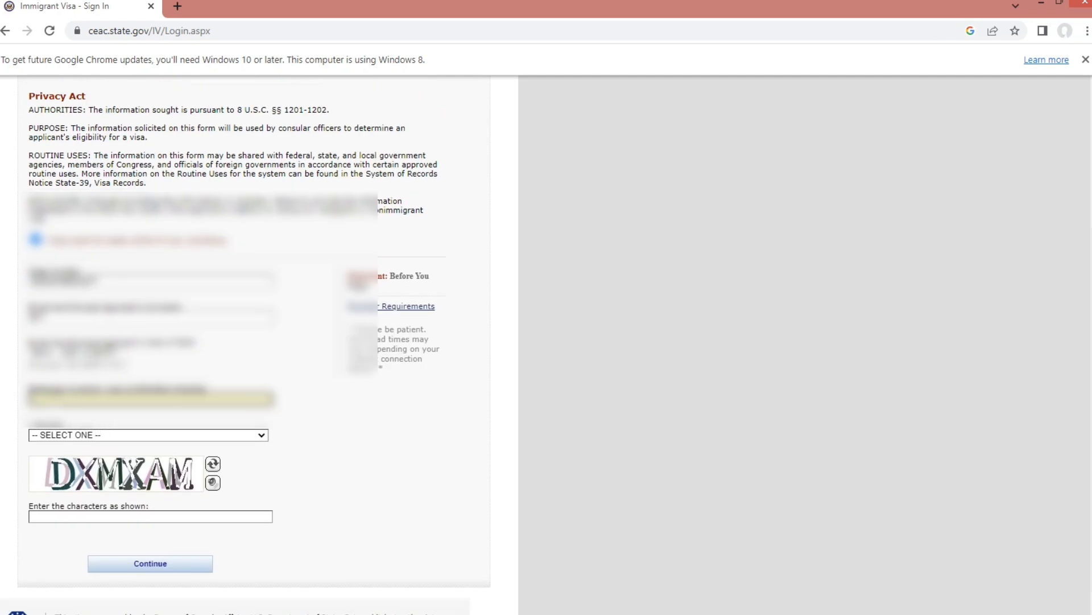
{"action": "scroll", "coordinate": [246, 345], "scroll_direction": "down", "scroll_amount": 1}
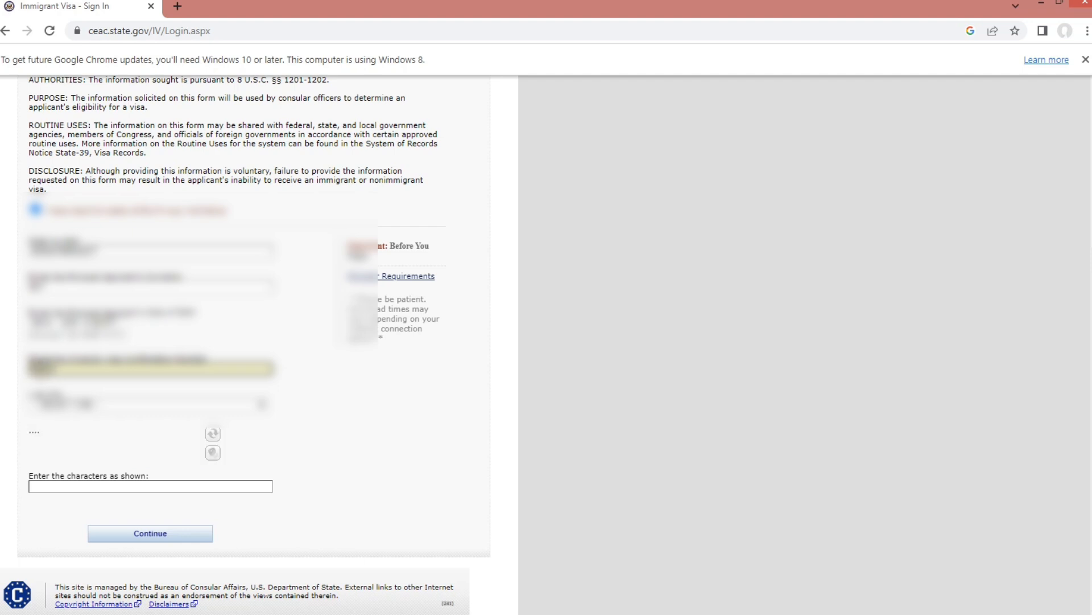
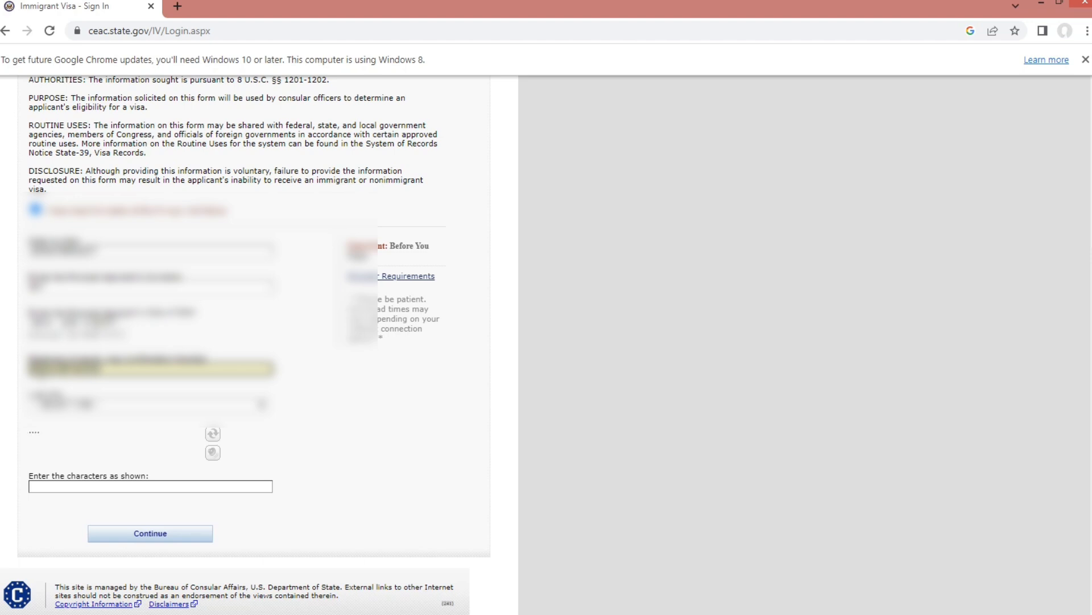
- Set the 'I am the' dropdown to APPLICANT
{"action": "left_click", "coordinate": [259, 409]}
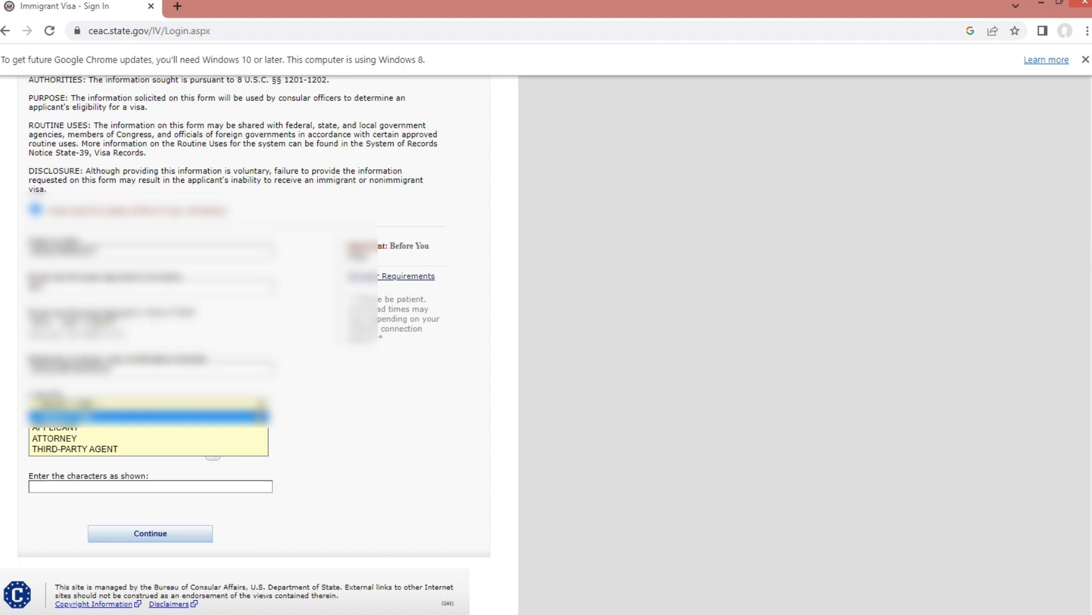
{"action": "left_click", "coordinate": [235, 429]}
{"action": "left_click", "coordinate": [264, 405]}
{"action": "left_click", "coordinate": [238, 428]}
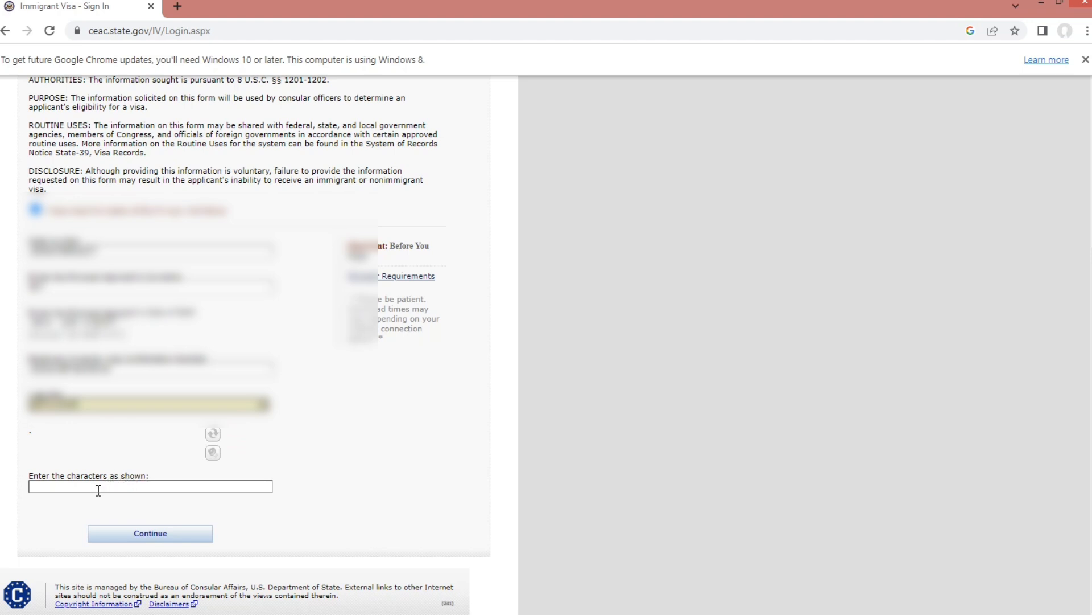
{"action": "scroll", "coordinate": [100, 492], "scroll_direction": "up", "scroll_amount": 1}
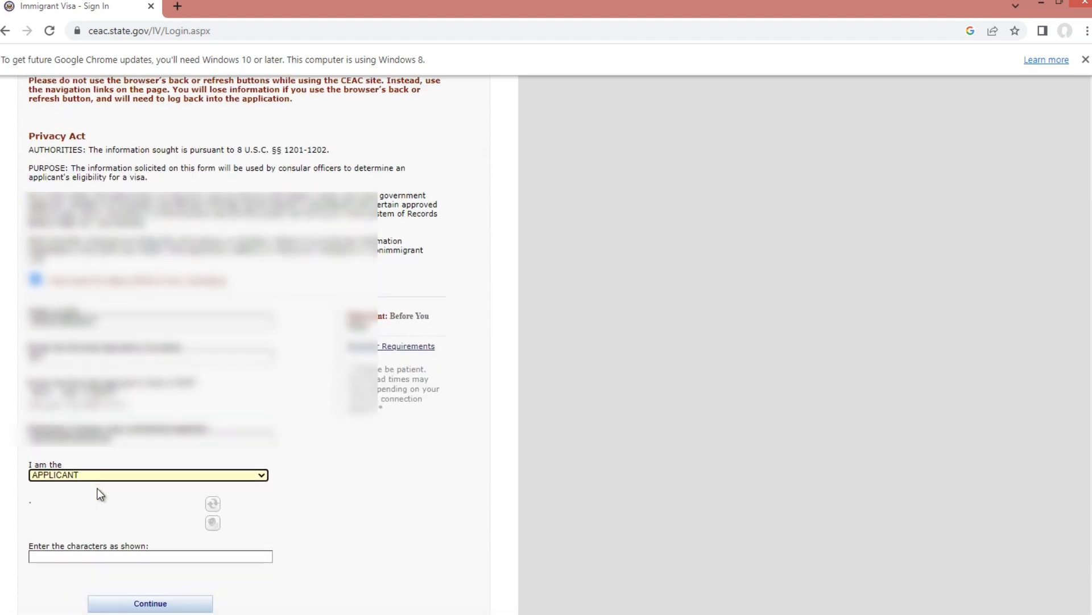
{"action": "scroll", "coordinate": [100, 494], "scroll_direction": "down", "scroll_amount": 1}
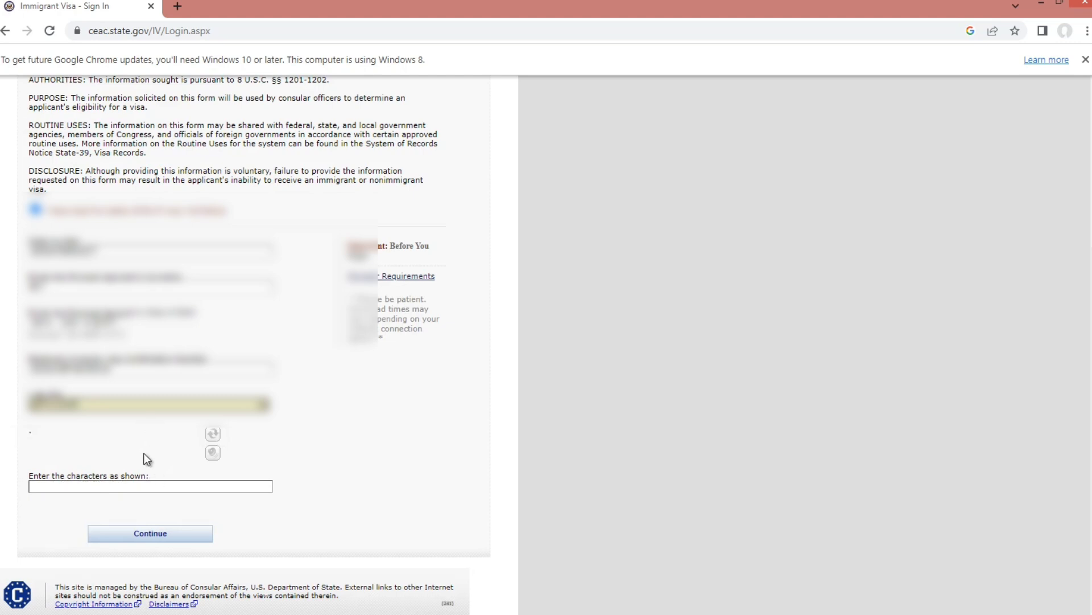
{"action": "scroll", "coordinate": [149, 458], "scroll_direction": "up", "scroll_amount": 4}
{"action": "scroll", "coordinate": [148, 462], "scroll_direction": "down", "scroll_amount": 4}
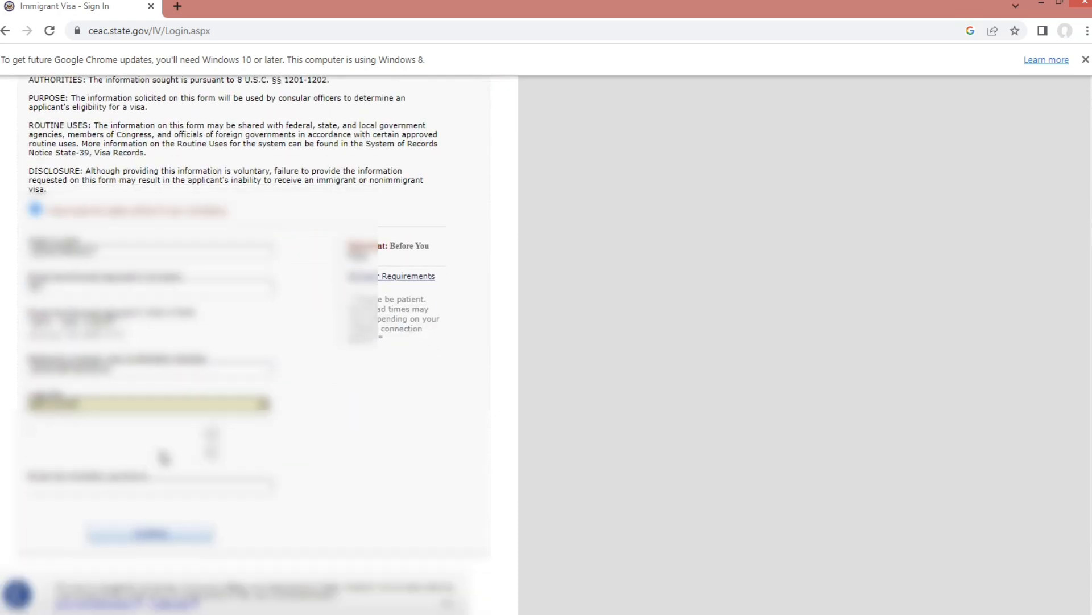
- Type the captcha image's characters into the 'Enter the characters as shown' box
{"action": "left_click", "coordinate": [54, 484]}
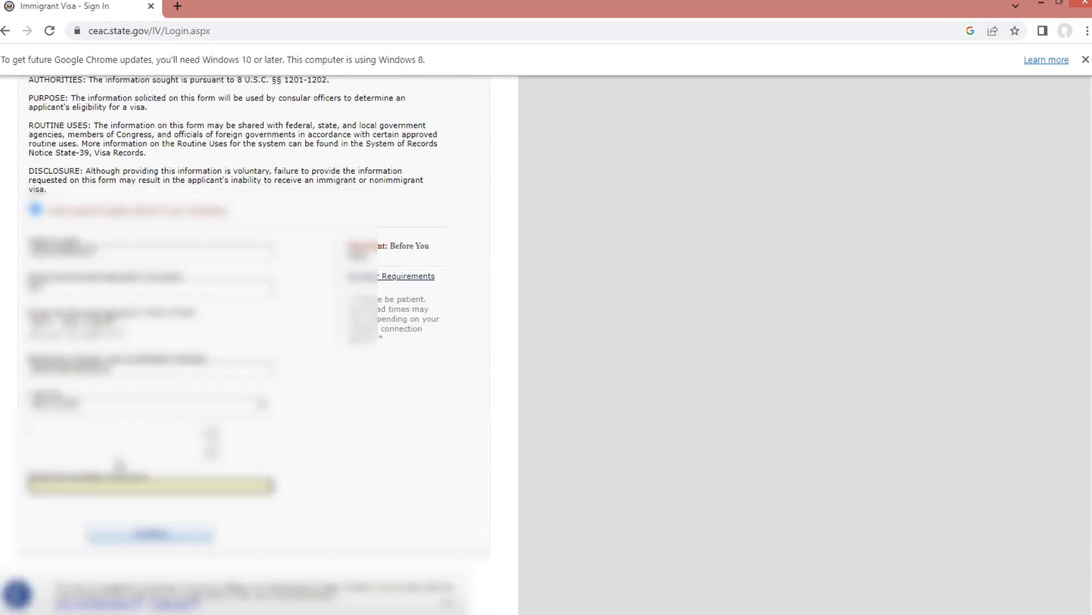
{"action": "scroll", "coordinate": [161, 440], "scroll_direction": "up", "scroll_amount": 3}
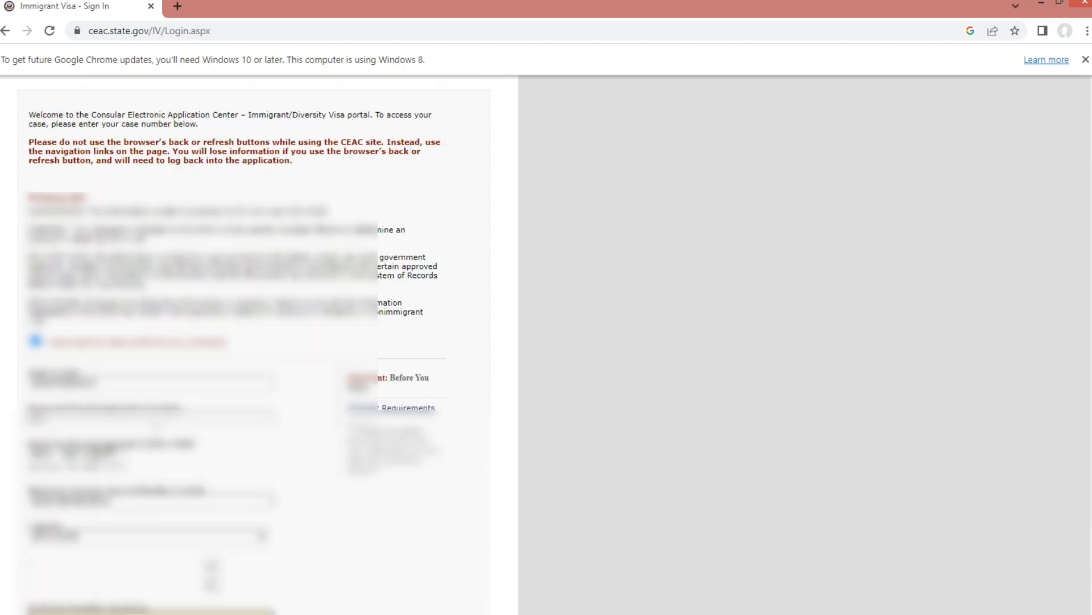
{"action": "scroll", "coordinate": [160, 440], "scroll_direction": "up", "scroll_amount": 2}
{"action": "scroll", "coordinate": [161, 440], "scroll_direction": "down", "scroll_amount": 5}
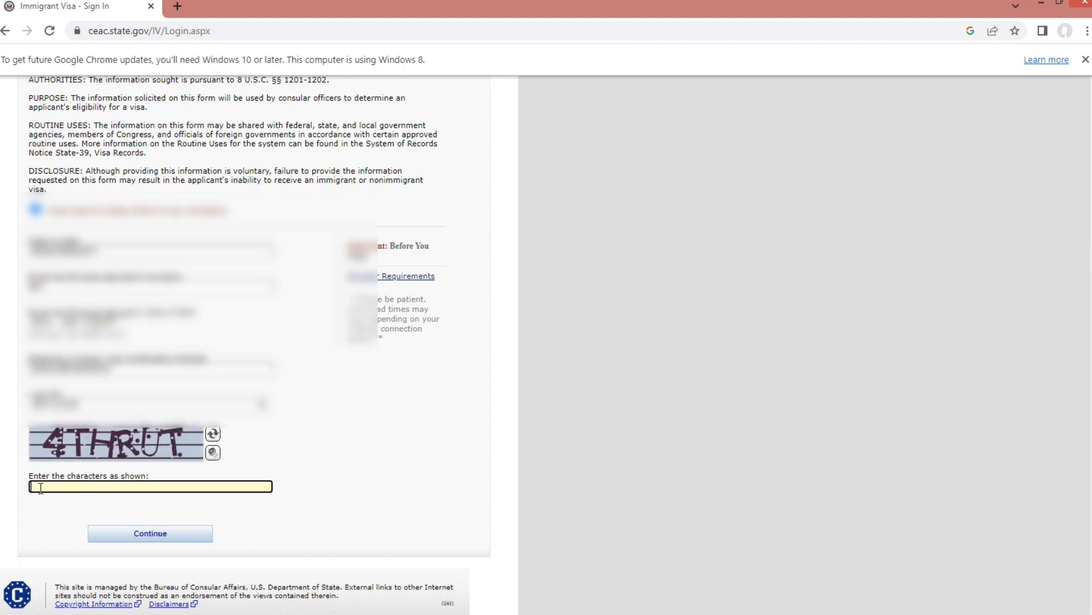
{"action": "type", "text": "4THRUT"}
- Submit the sign-in form and open the principal applicant's INCOMPLETE DS-260 IV application
{"action": "left_click", "coordinate": [159, 538]}
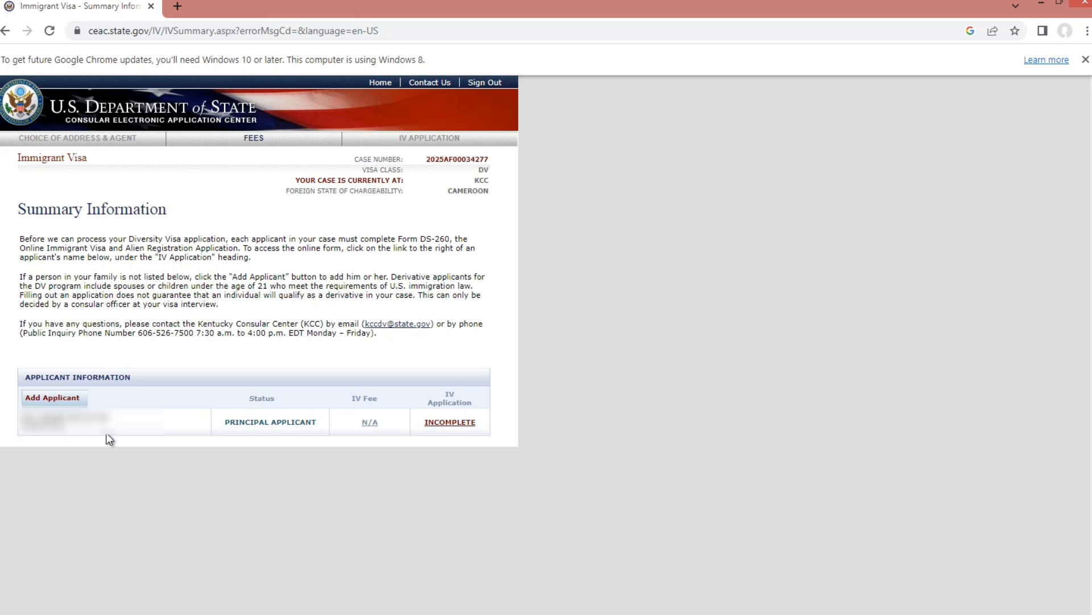
{"action": "left_click", "coordinate": [449, 423]}
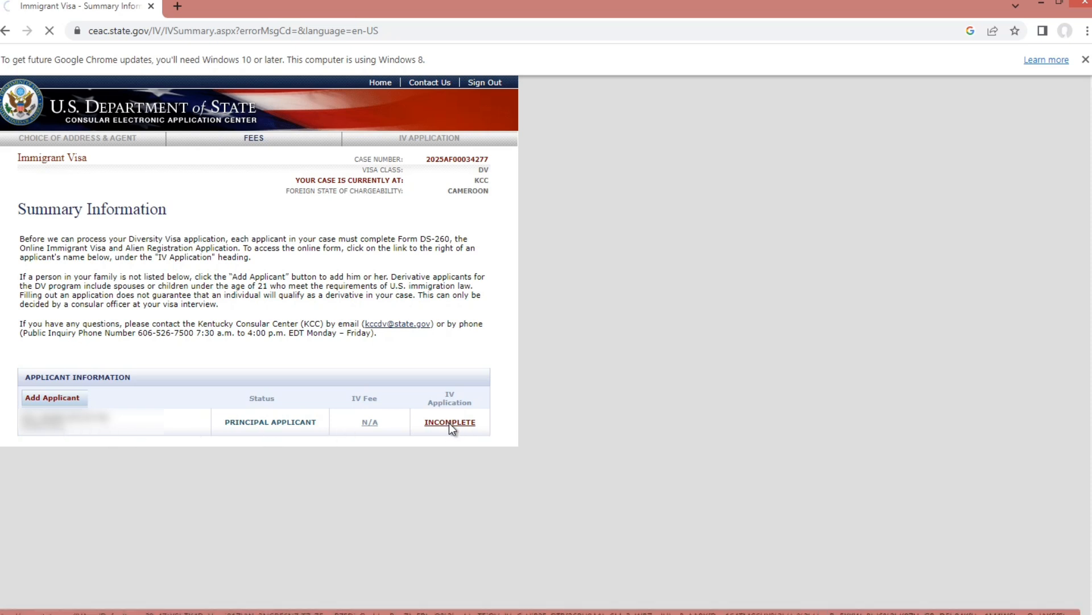
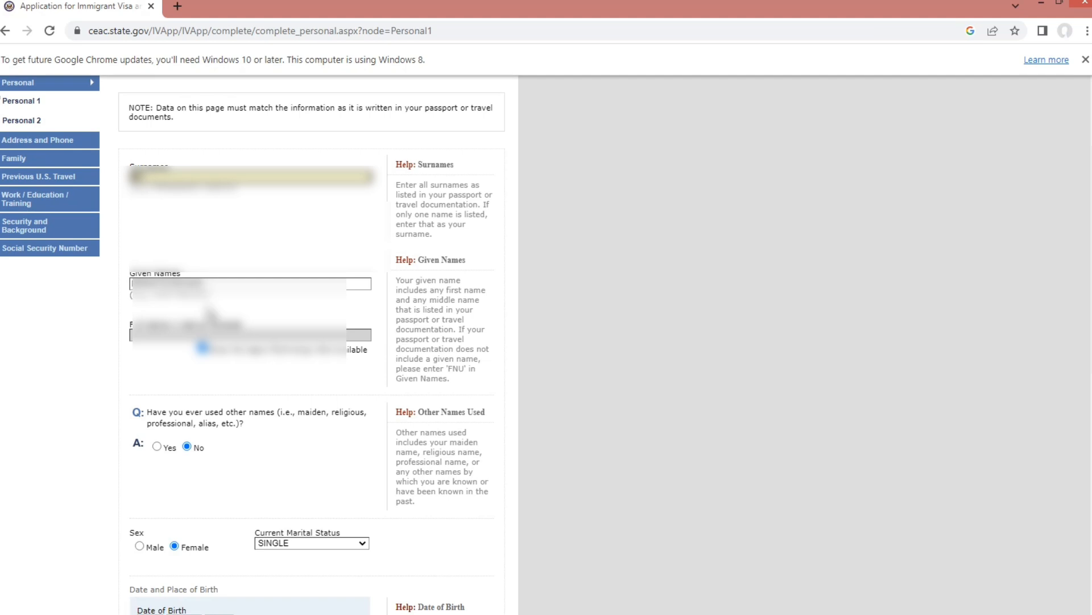
{"action": "scroll", "coordinate": [172, 278], "scroll_direction": "down", "scroll_amount": 1}
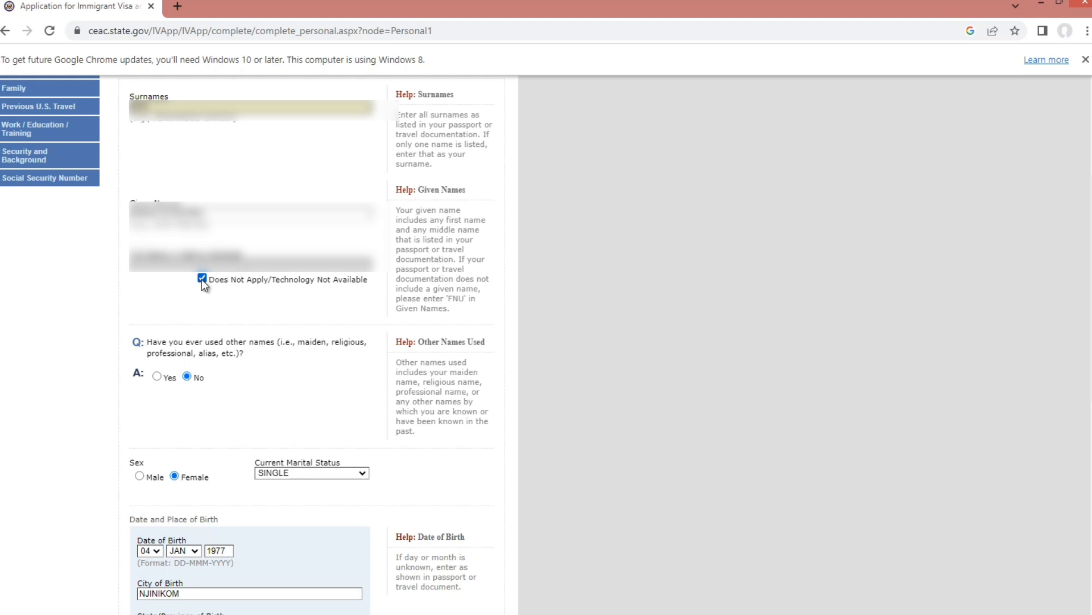
{"action": "scroll", "coordinate": [206, 283], "scroll_direction": "down", "scroll_amount": 1}
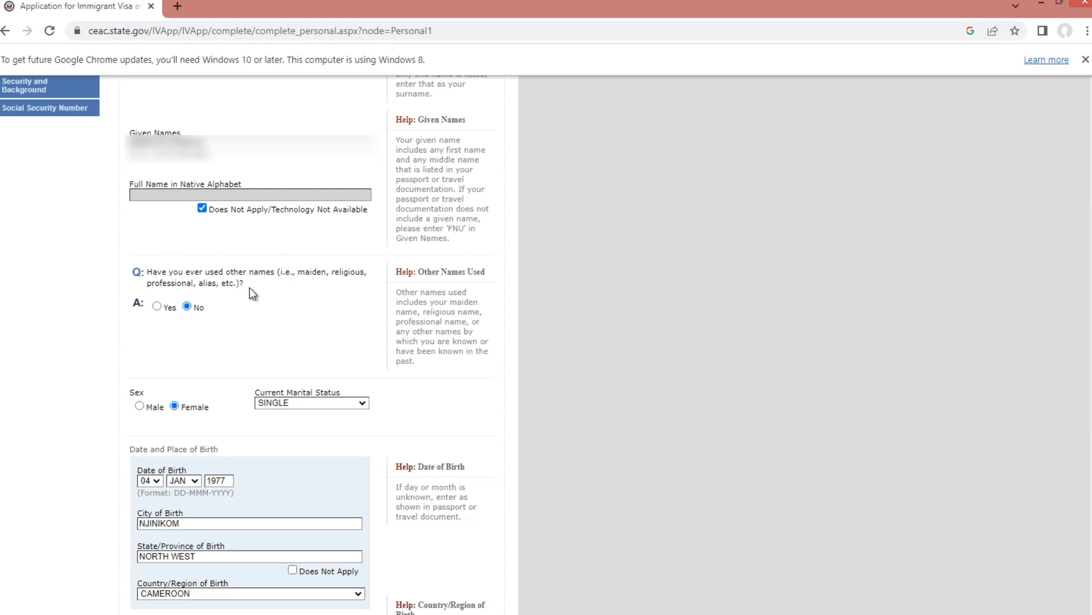
{"action": "scroll", "coordinate": [236, 291], "scroll_direction": "down", "scroll_amount": 1}
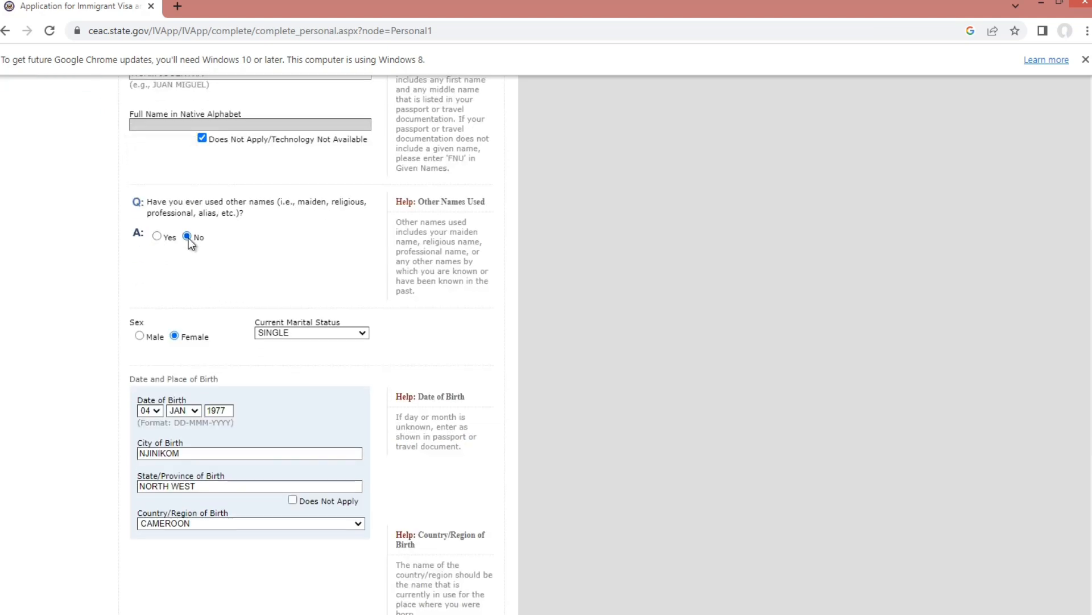
{"action": "scroll", "coordinate": [192, 299], "scroll_direction": "down", "scroll_amount": 1}
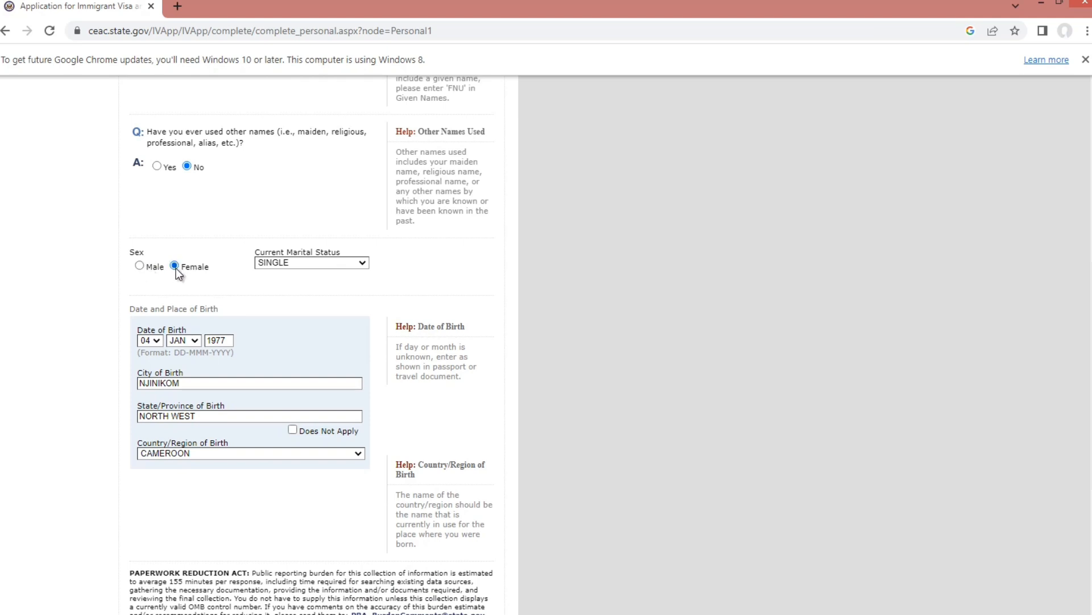
{"action": "left_click", "coordinate": [362, 266]}
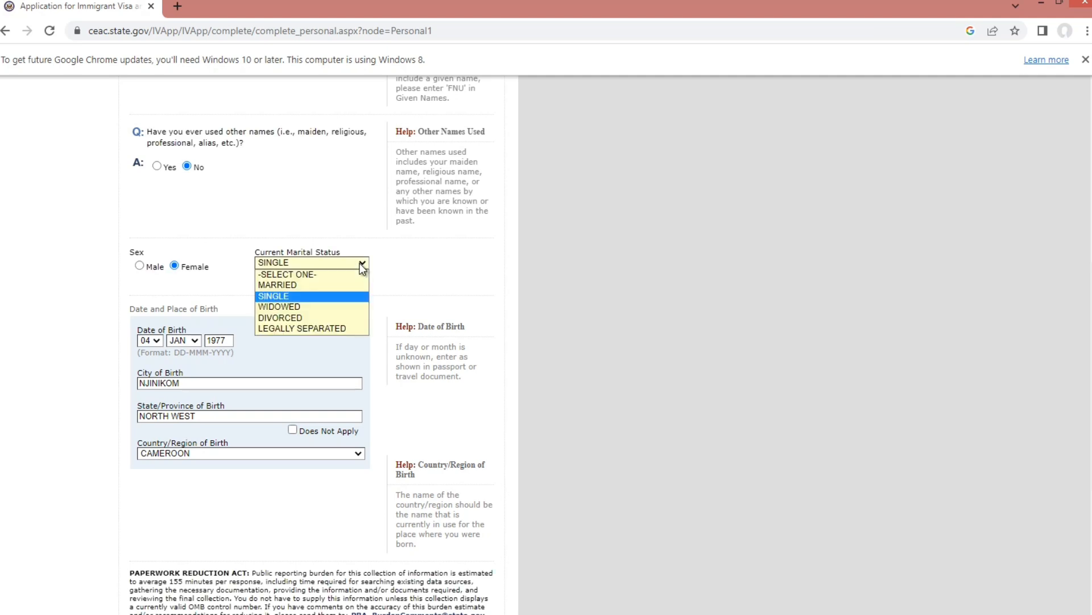
{"action": "left_click", "coordinate": [351, 296]}
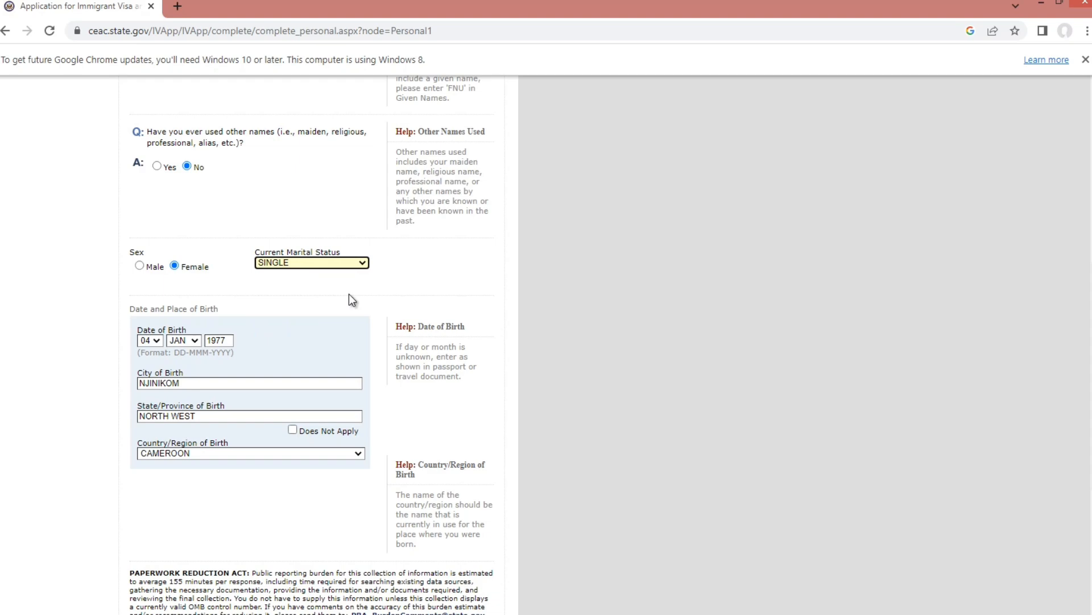
{"action": "scroll", "coordinate": [349, 293], "scroll_direction": "down", "scroll_amount": 1}
{"action": "scroll", "coordinate": [313, 285], "scroll_direction": "down", "scroll_amount": 1}
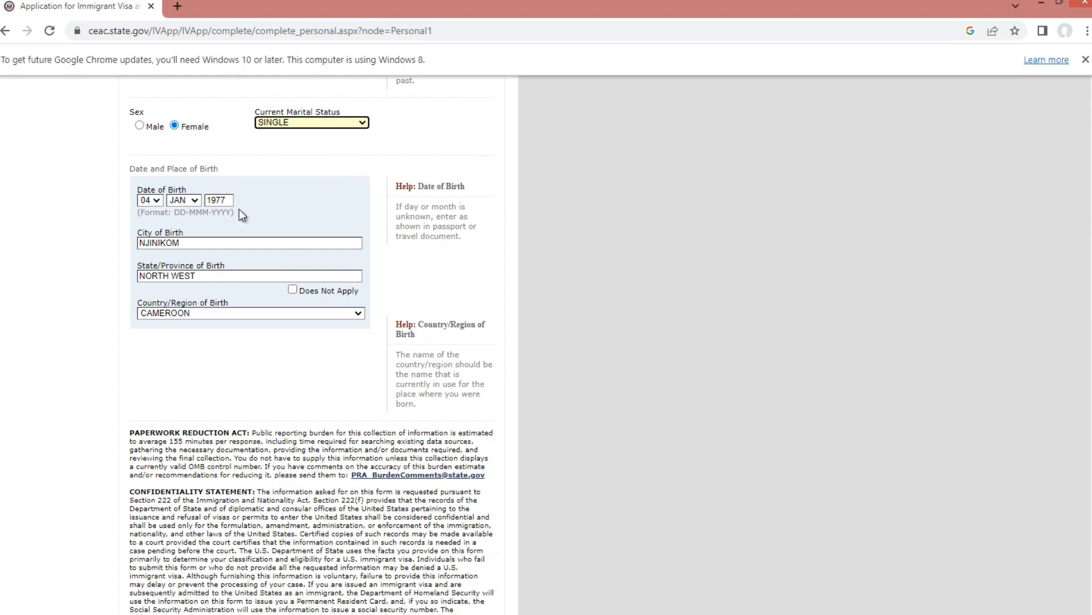
{"action": "scroll", "coordinate": [167, 218], "scroll_direction": "down", "scroll_amount": 1}
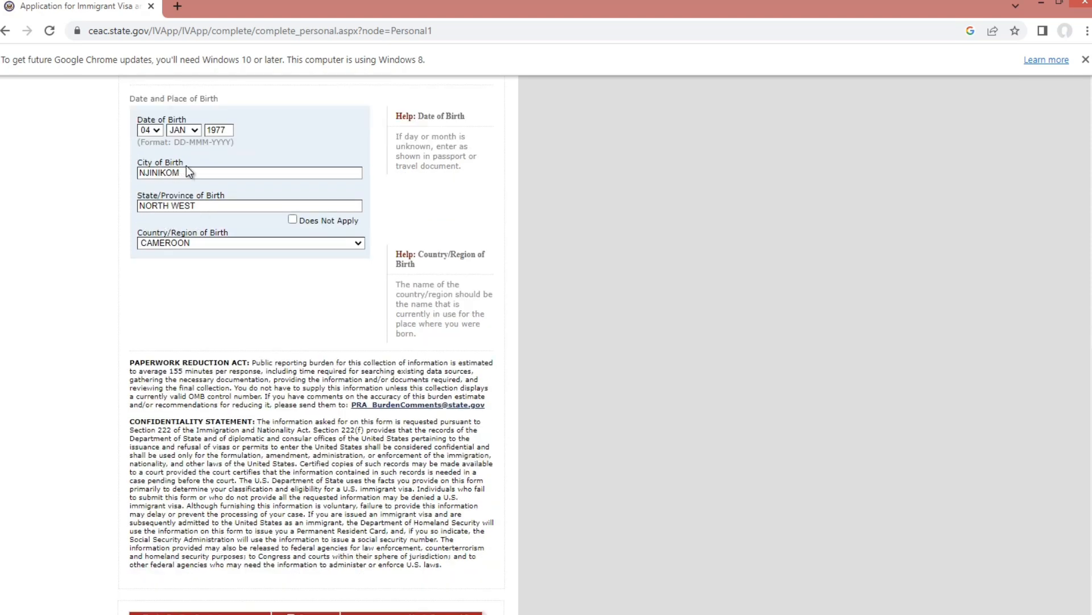
{"action": "scroll", "coordinate": [190, 170], "scroll_direction": "down", "scroll_amount": 1}
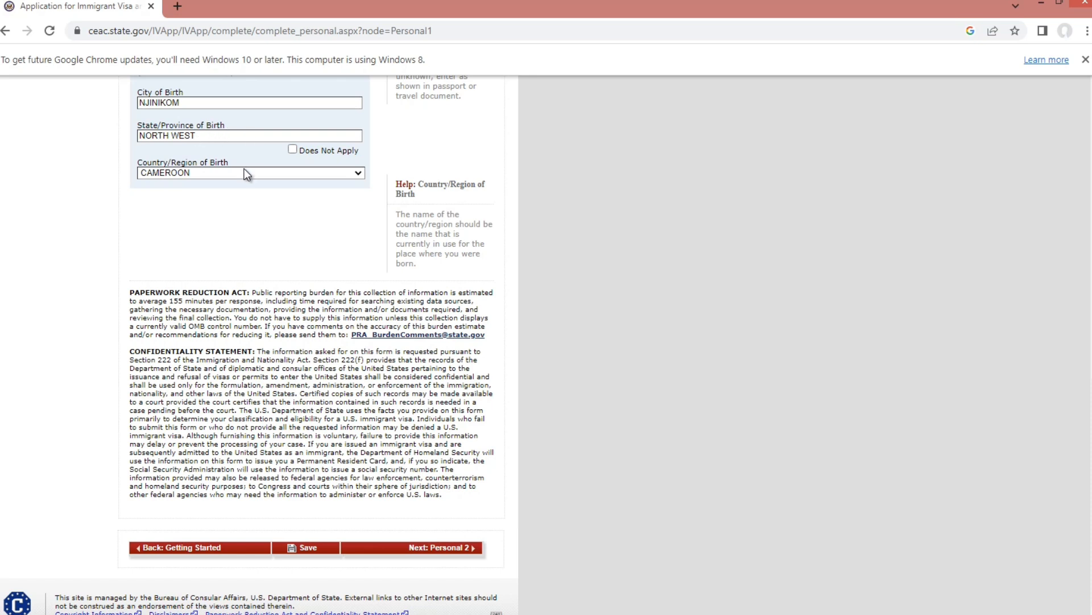
{"action": "scroll", "coordinate": [273, 159], "scroll_direction": "down", "scroll_amount": 1}
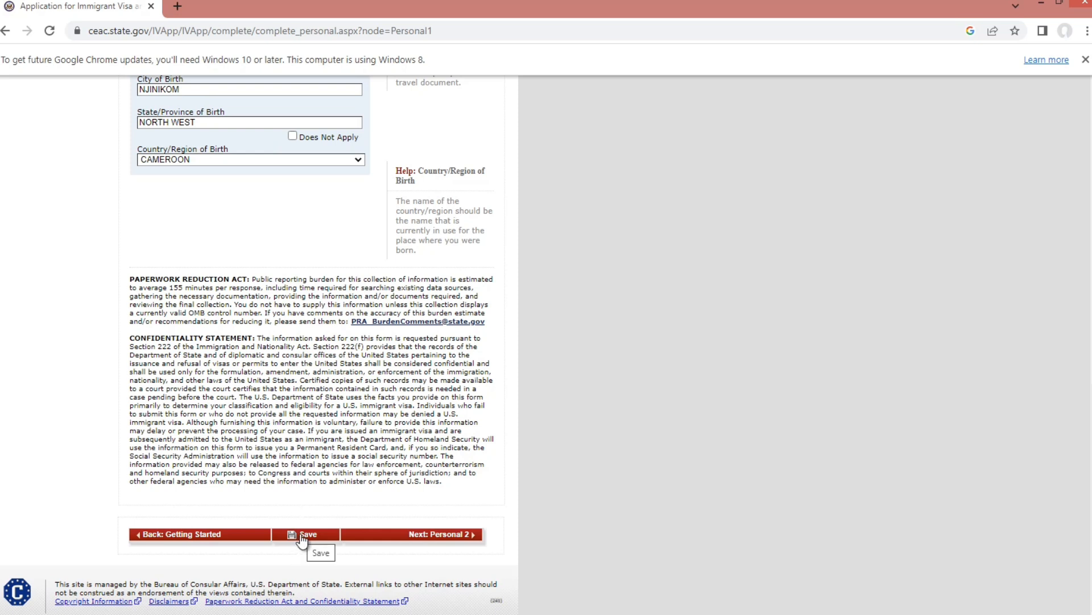
- Open Personal 2 and review CAMEROON nationality, passport valid 19 JUN 2024–19 JUN 2029, and no other nationality
{"action": "left_click", "coordinate": [468, 539]}
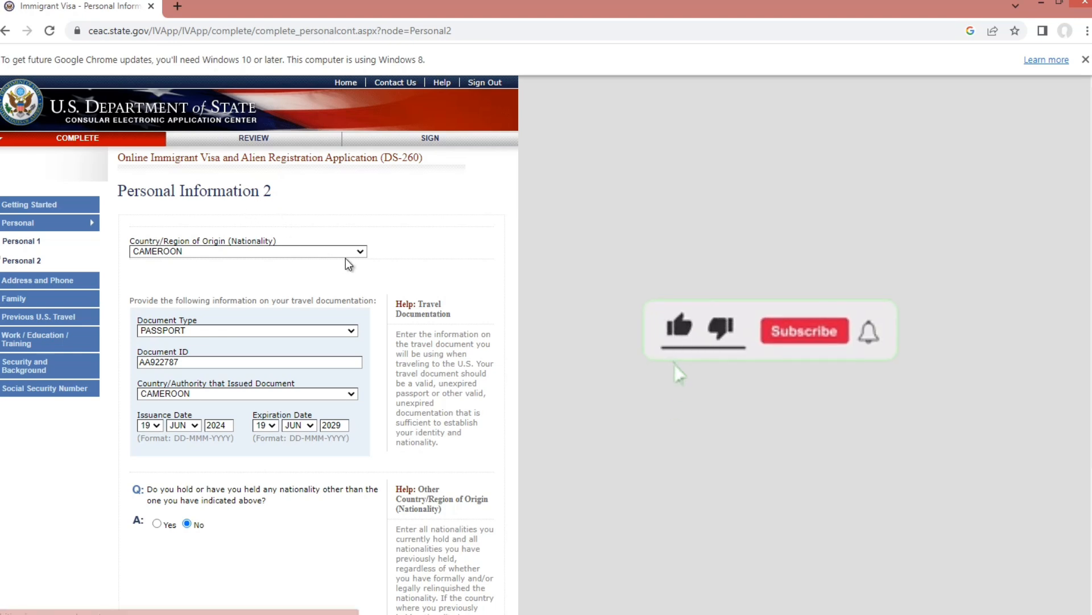
{"action": "scroll", "coordinate": [341, 293], "scroll_direction": "down", "scroll_amount": 1}
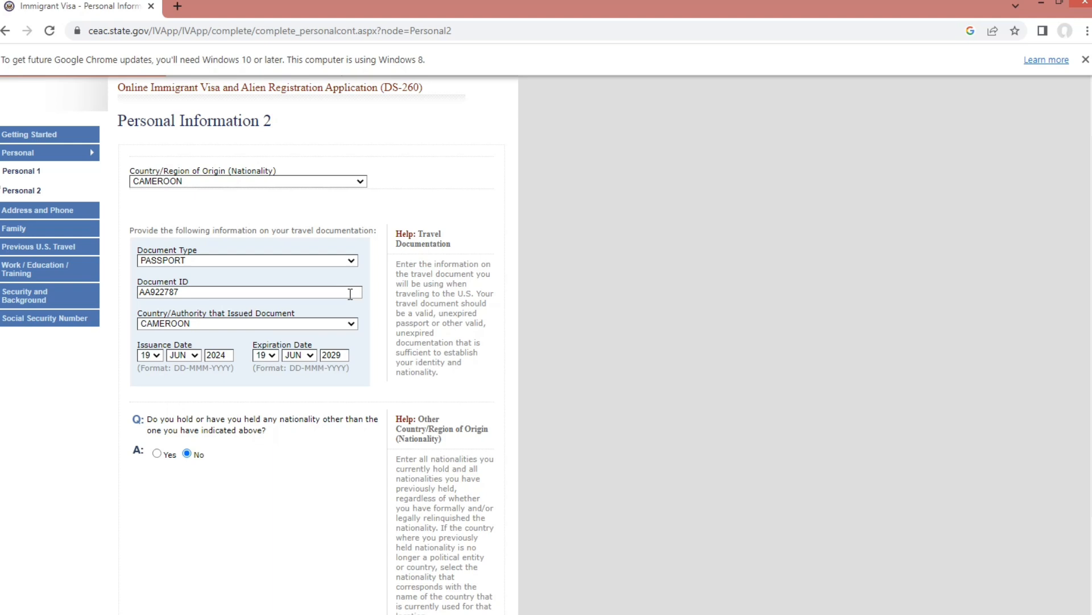
{"action": "scroll", "coordinate": [351, 293], "scroll_direction": "down", "scroll_amount": 1}
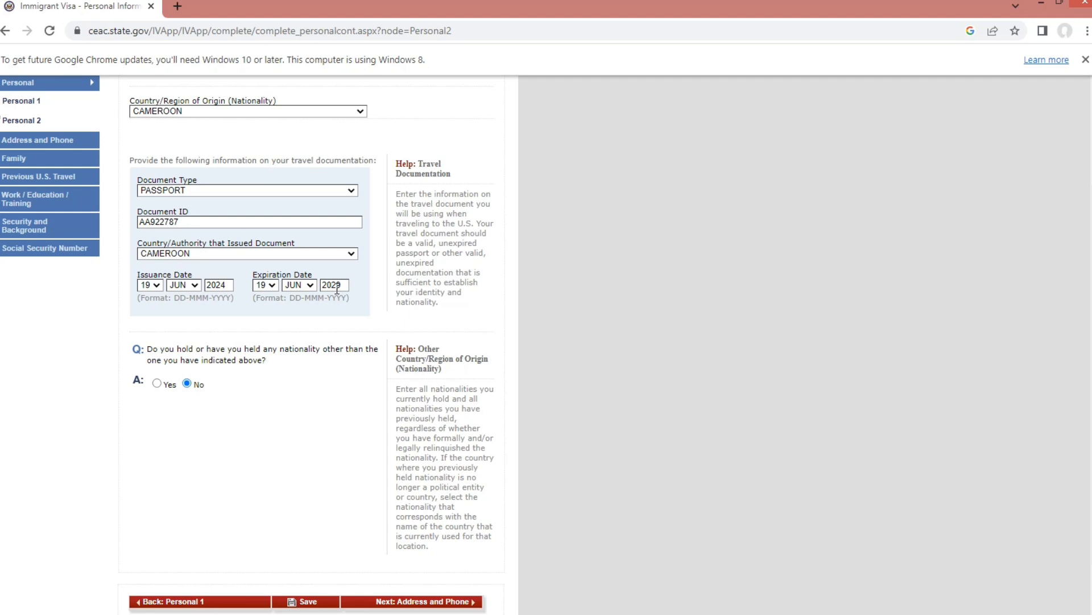
{"action": "scroll", "coordinate": [329, 302], "scroll_direction": "down", "scroll_amount": 1}
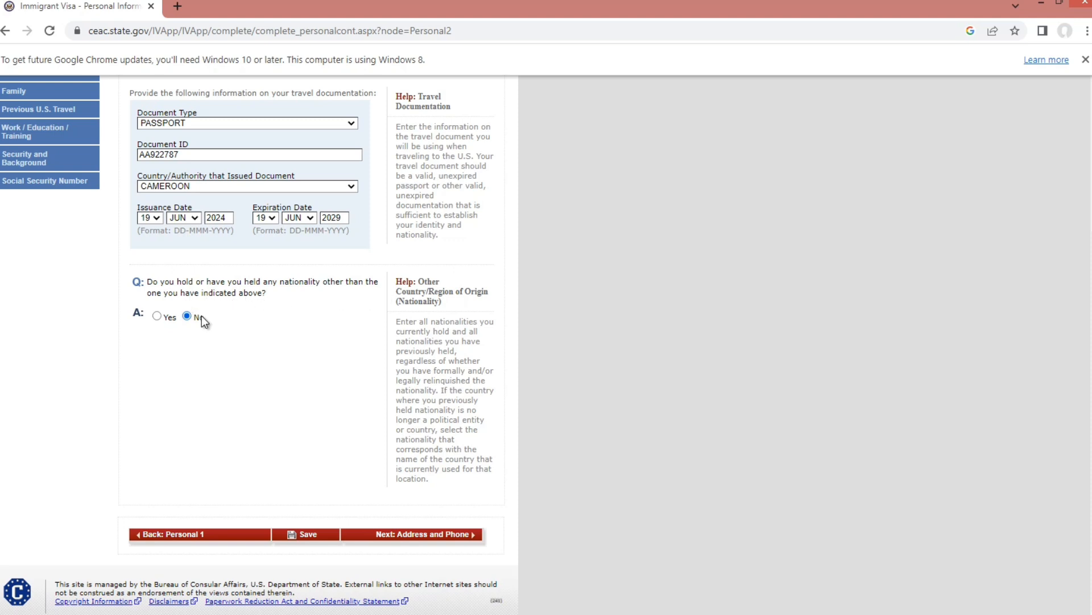
{"action": "scroll", "coordinate": [244, 326], "scroll_direction": "up", "scroll_amount": 1}
{"action": "scroll", "coordinate": [245, 333], "scroll_direction": "up", "scroll_amount": 2}
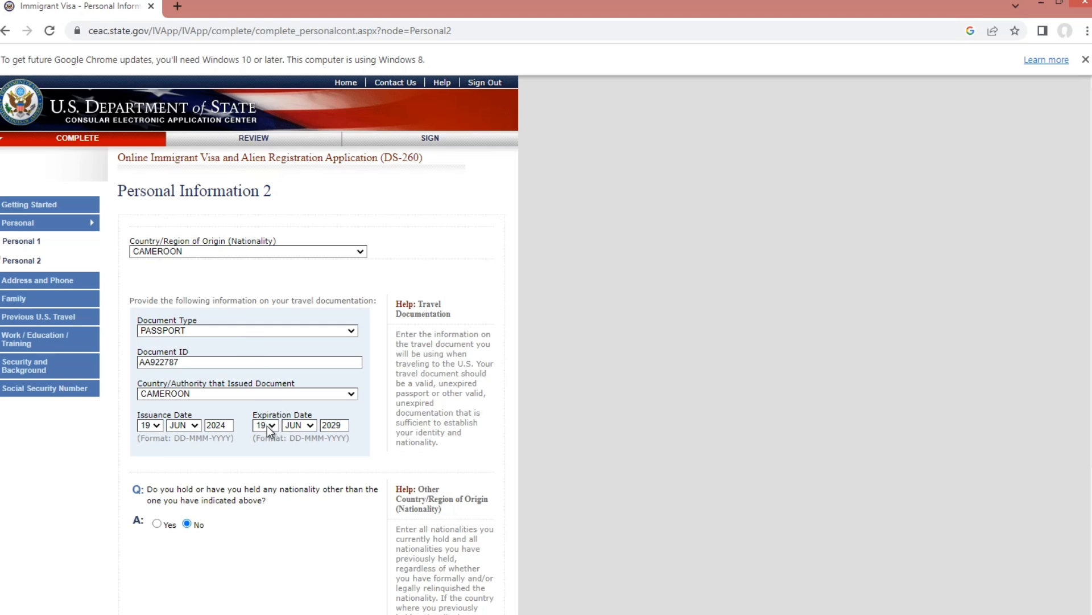
{"action": "scroll", "coordinate": [267, 426], "scroll_direction": "down", "scroll_amount": 2}
{"action": "scroll", "coordinate": [273, 437], "scroll_direction": "down", "scroll_amount": 1}
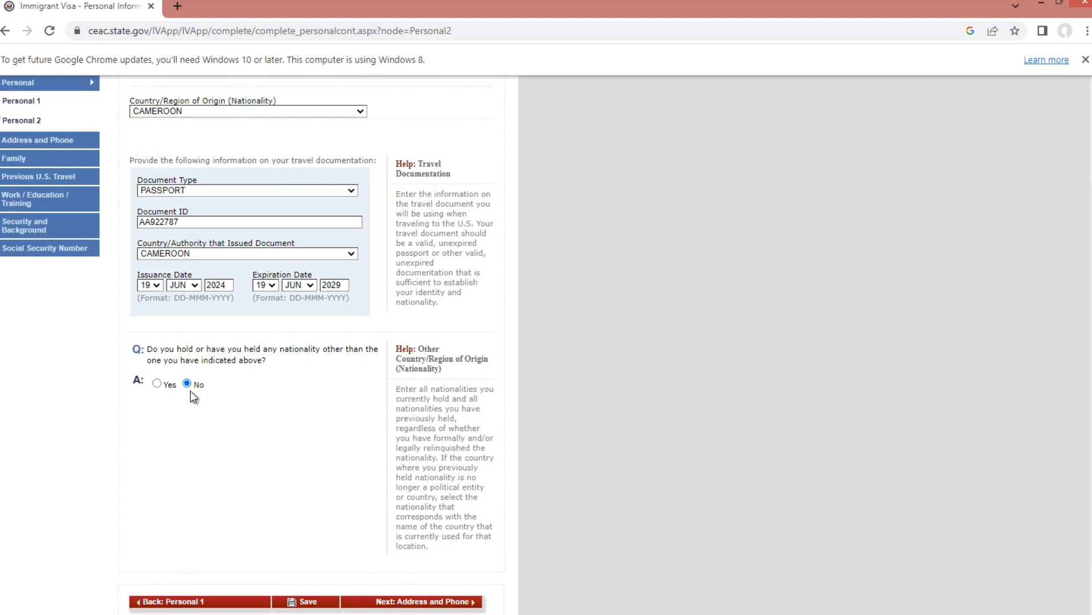
{"action": "scroll", "coordinate": [251, 407], "scroll_direction": "down", "scroll_amount": 2}
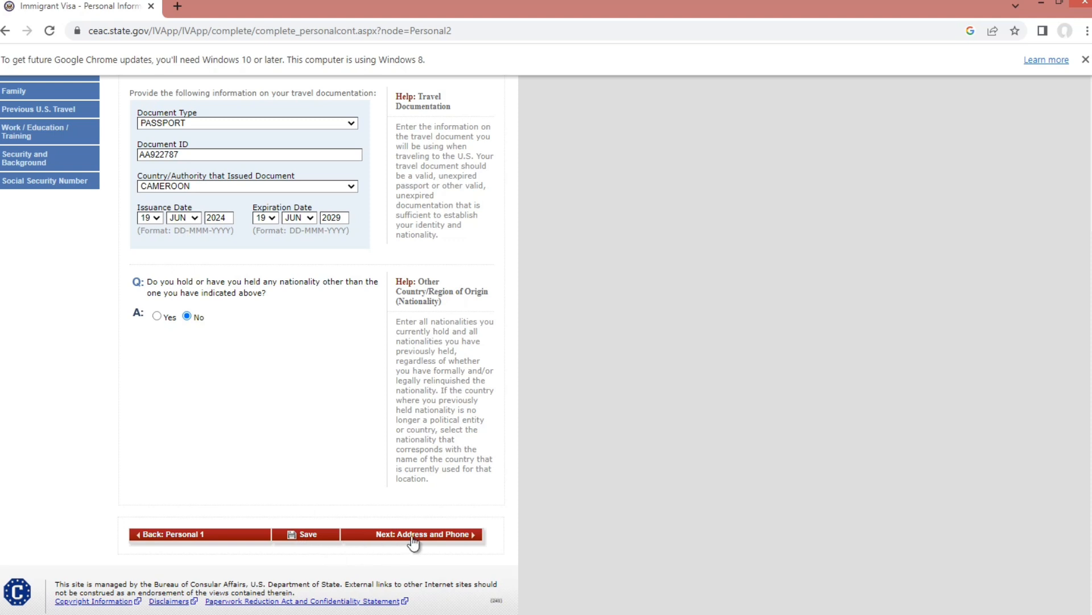
{"action": "left_click", "coordinate": [471, 537]}
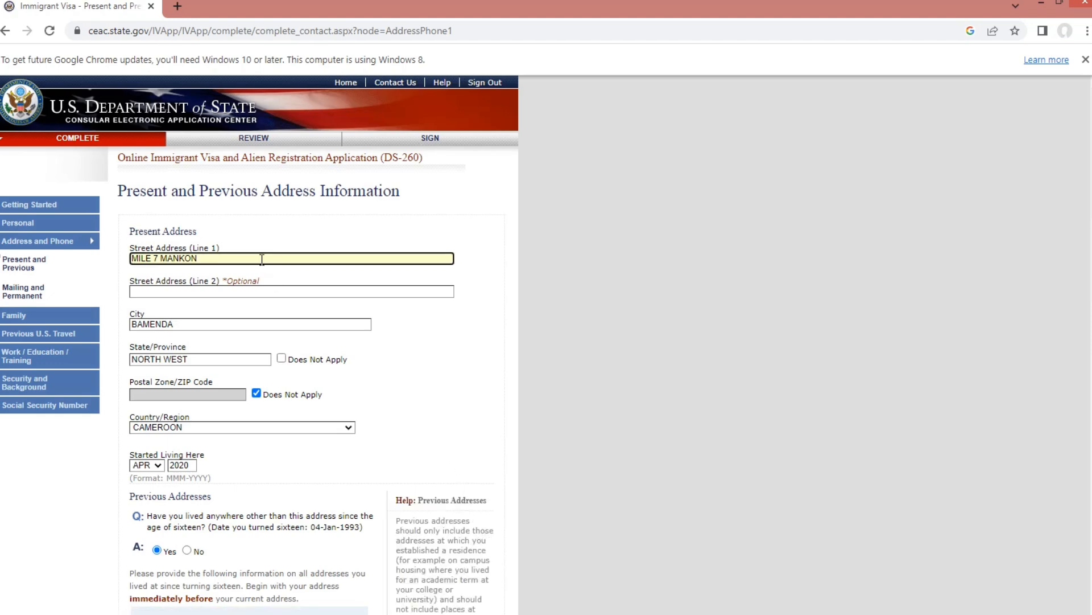
{"action": "scroll", "coordinate": [262, 258], "scroll_direction": "down", "scroll_amount": 1}
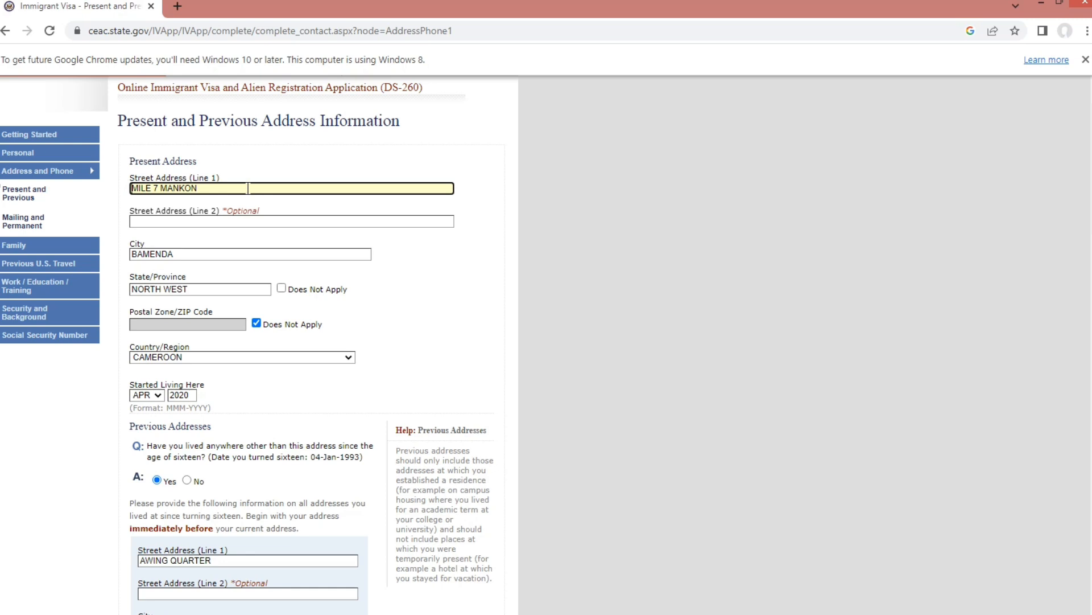
{"action": "scroll", "coordinate": [245, 191], "scroll_direction": "down", "scroll_amount": 1}
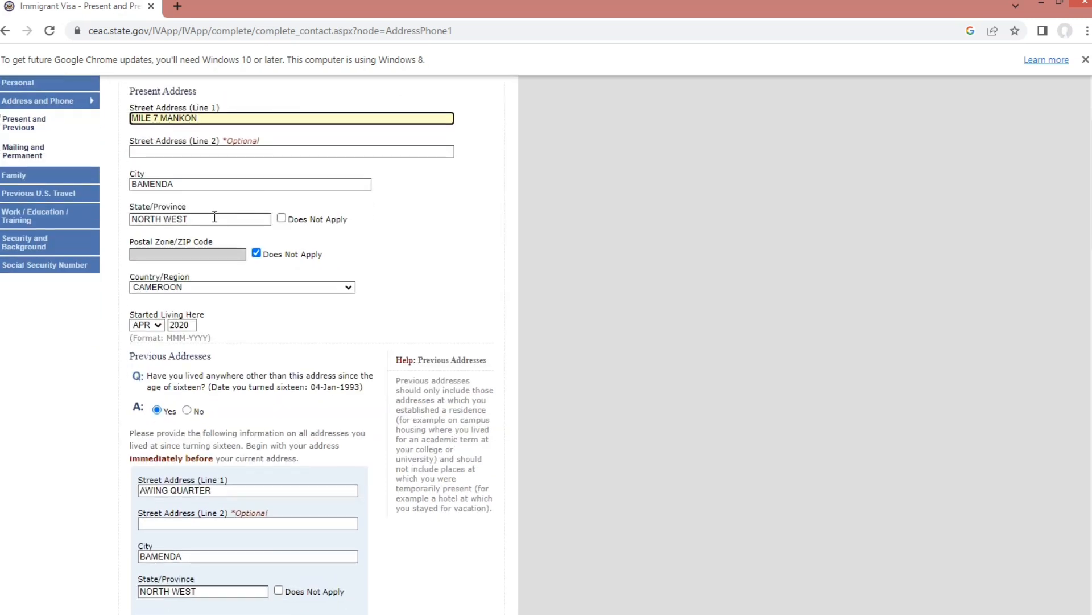
{"action": "scroll", "coordinate": [211, 222], "scroll_direction": "down", "scroll_amount": 1}
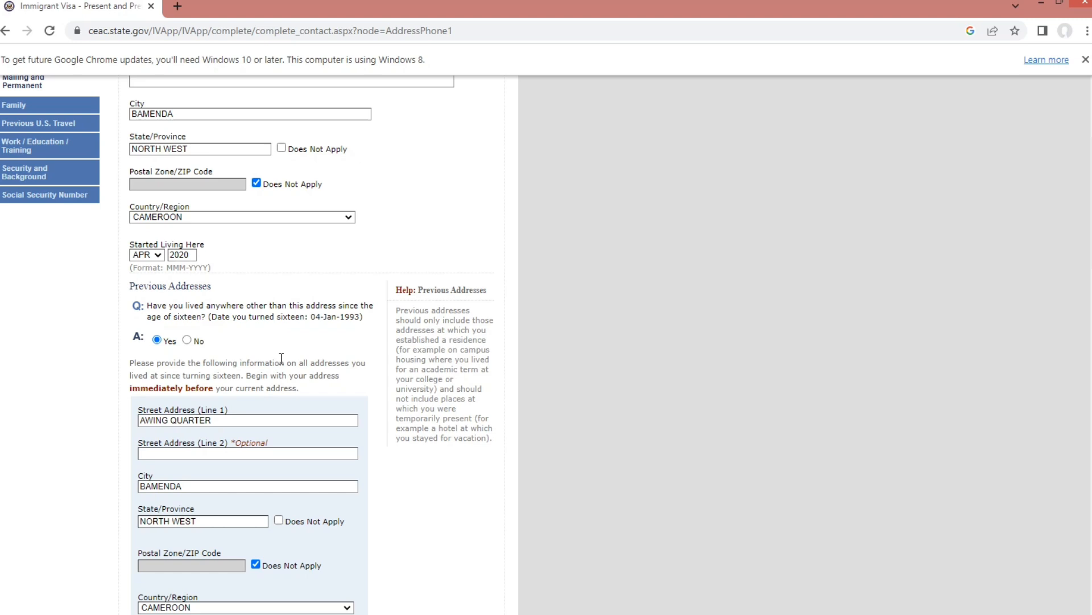
{"action": "scroll", "coordinate": [281, 358], "scroll_direction": "down", "scroll_amount": 3}
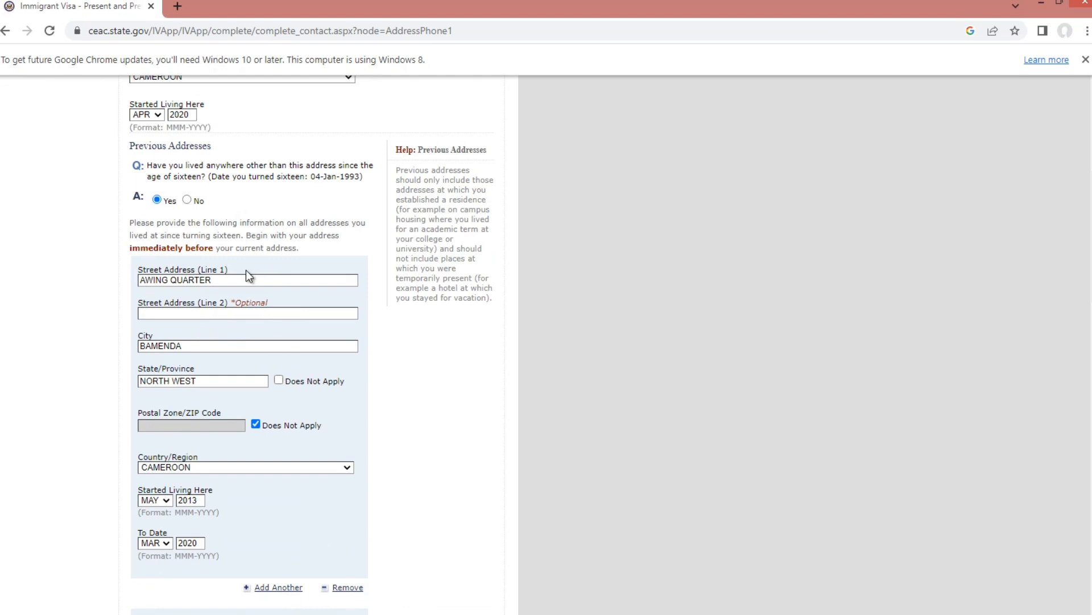
{"action": "scroll", "coordinate": [253, 292], "scroll_direction": "down", "scroll_amount": 2}
{"action": "scroll", "coordinate": [254, 292], "scroll_direction": "down", "scroll_amount": 3}
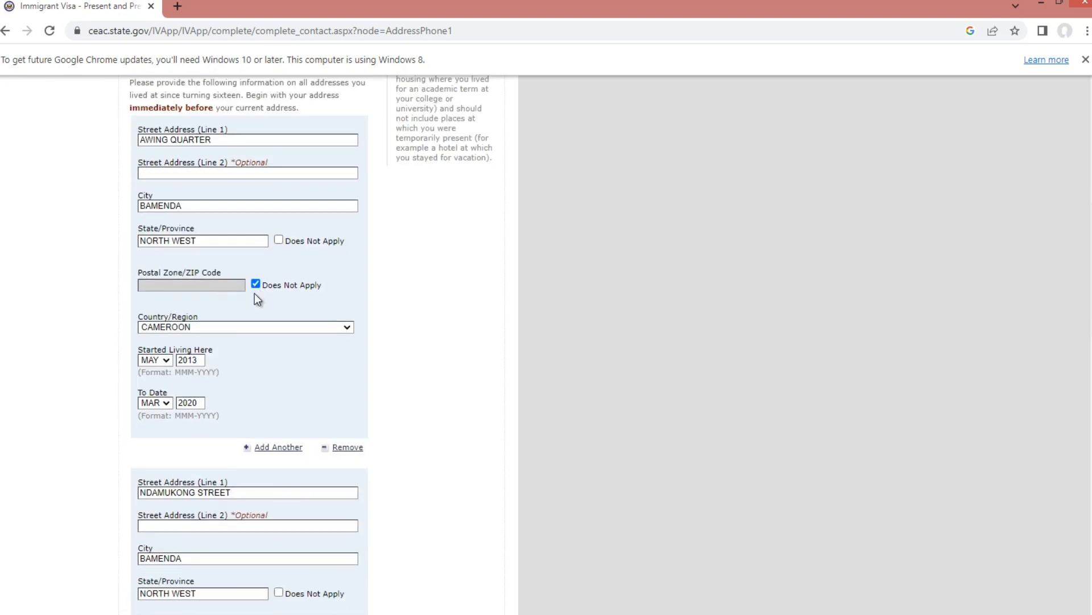
{"action": "scroll", "coordinate": [255, 293], "scroll_direction": "down", "scroll_amount": 2}
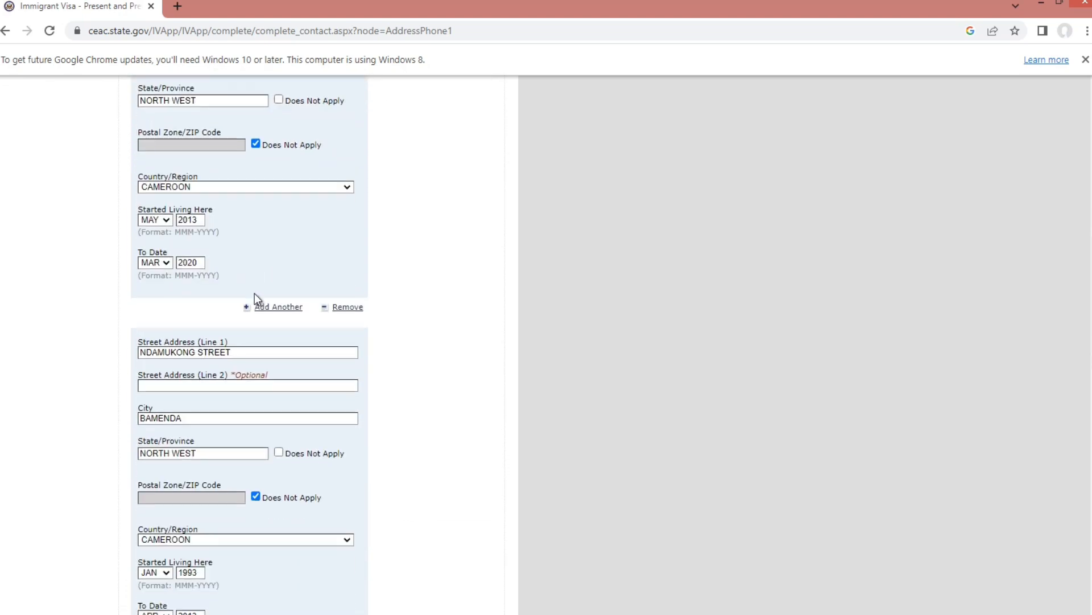
{"action": "scroll", "coordinate": [254, 292], "scroll_direction": "down", "scroll_amount": 6}
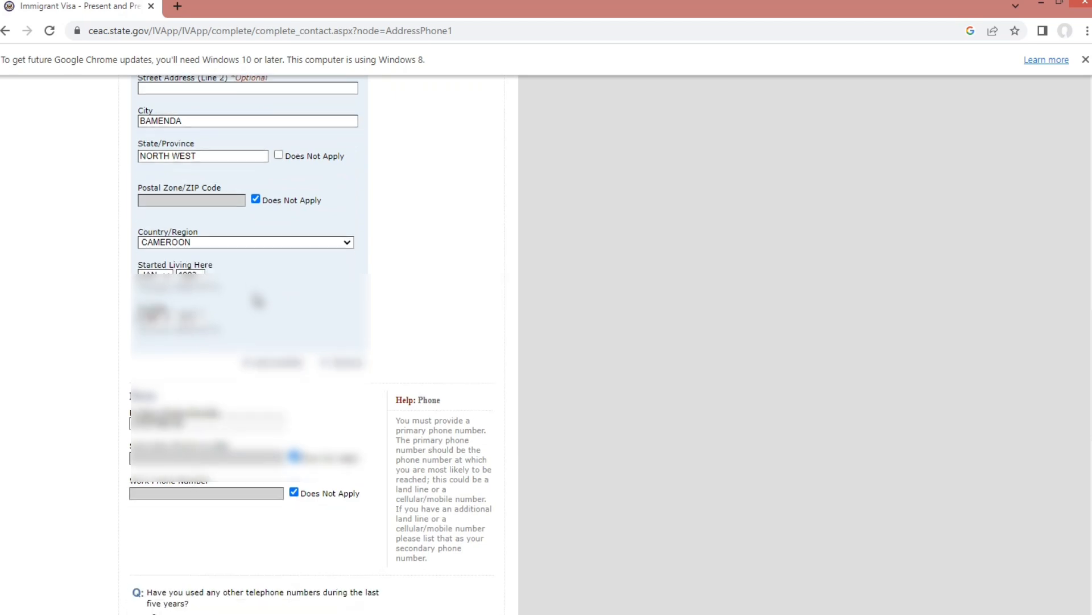
{"action": "scroll", "coordinate": [258, 300], "scroll_direction": "down", "scroll_amount": 1}
{"action": "scroll", "coordinate": [259, 307], "scroll_direction": "down", "scroll_amount": 2}
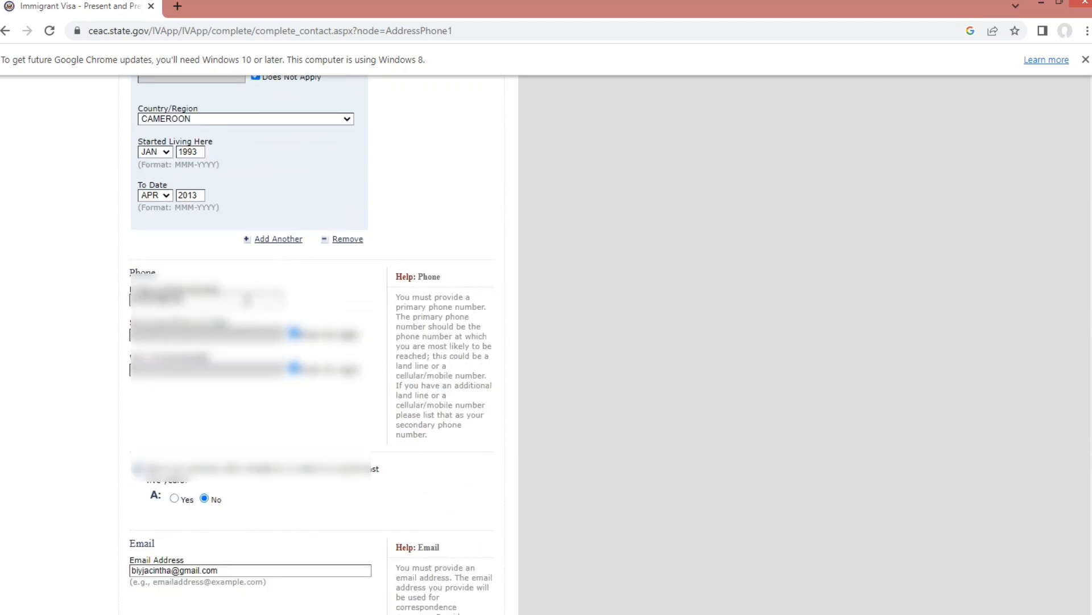
{"action": "scroll", "coordinate": [251, 293], "scroll_direction": "down", "scroll_amount": 1}
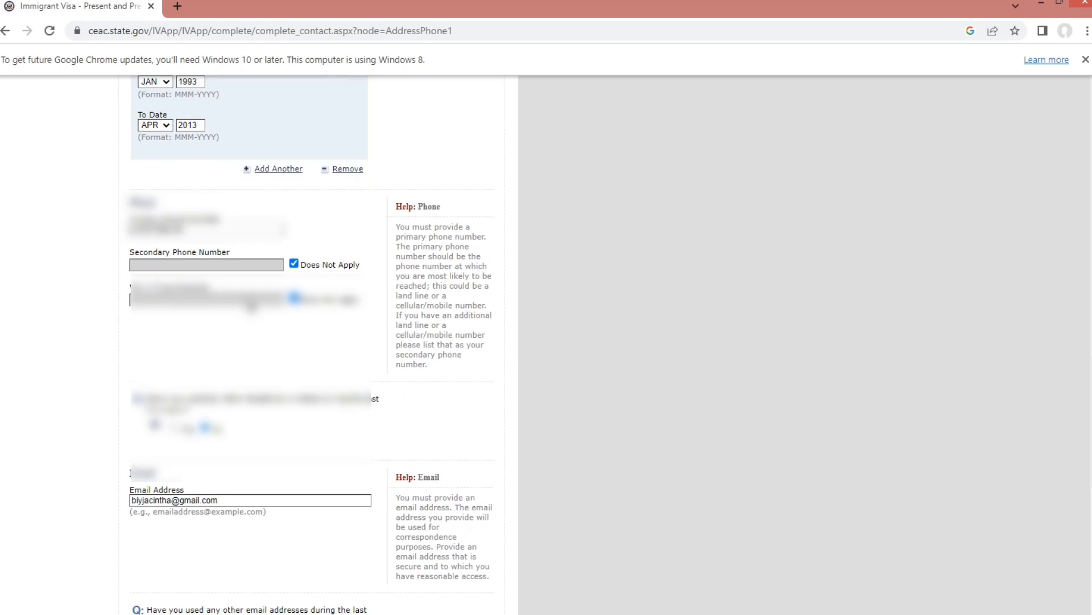
{"action": "scroll", "coordinate": [252, 288], "scroll_direction": "down", "scroll_amount": 2}
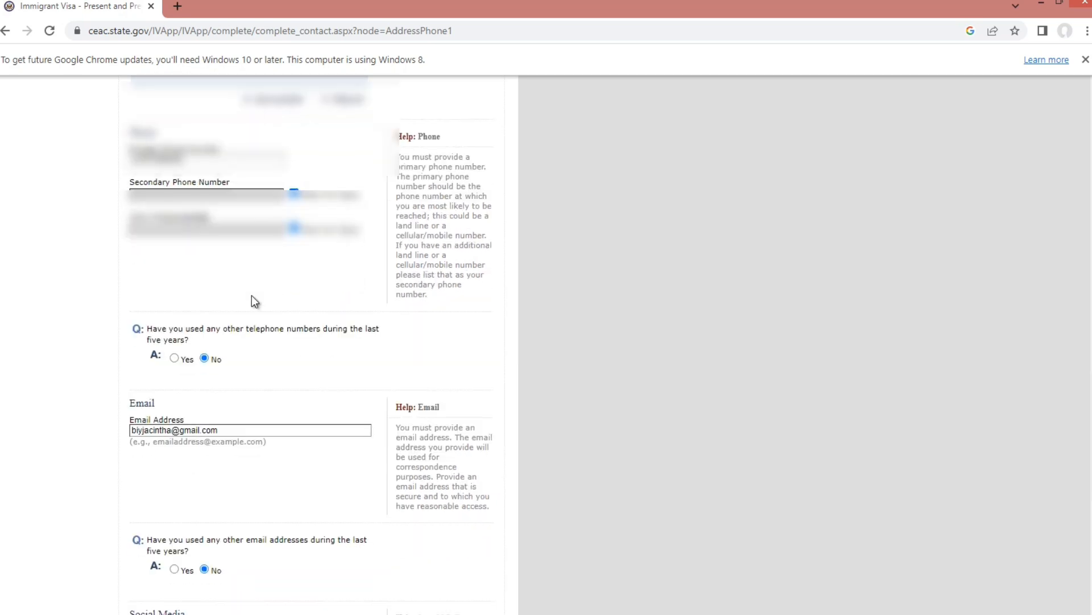
{"action": "scroll", "coordinate": [254, 301], "scroll_direction": "down", "scroll_amount": 1}
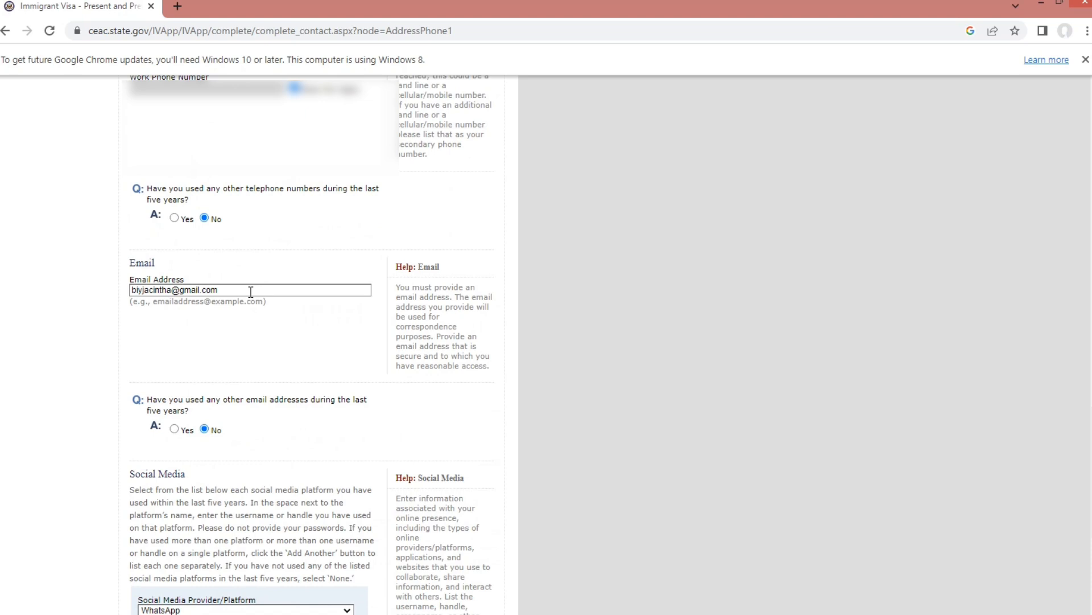
{"action": "scroll", "coordinate": [251, 292], "scroll_direction": "down", "scroll_amount": 1}
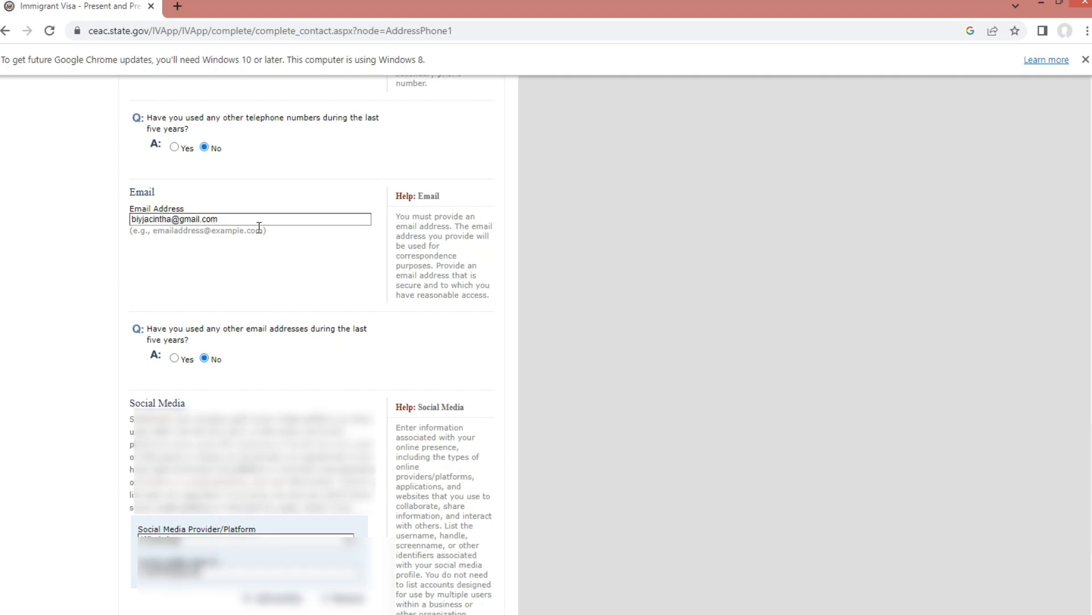
{"action": "scroll", "coordinate": [259, 227], "scroll_direction": "down", "scroll_amount": 1}
{"action": "scroll", "coordinate": [289, 291], "scroll_direction": "down", "scroll_amount": 1}
{"action": "scroll", "coordinate": [289, 290], "scroll_direction": "down", "scroll_amount": 2}
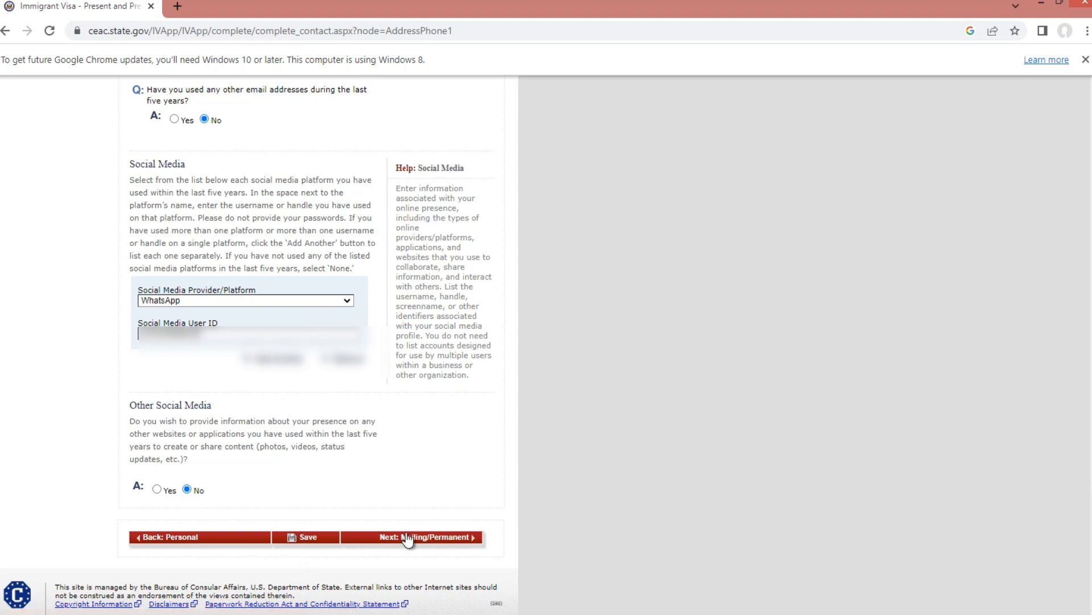
- Open the Mailing/Permanent Address page and review the permanent address, phone Does Not Apply and Green Card mailing Yes
{"action": "left_click", "coordinate": [475, 544]}
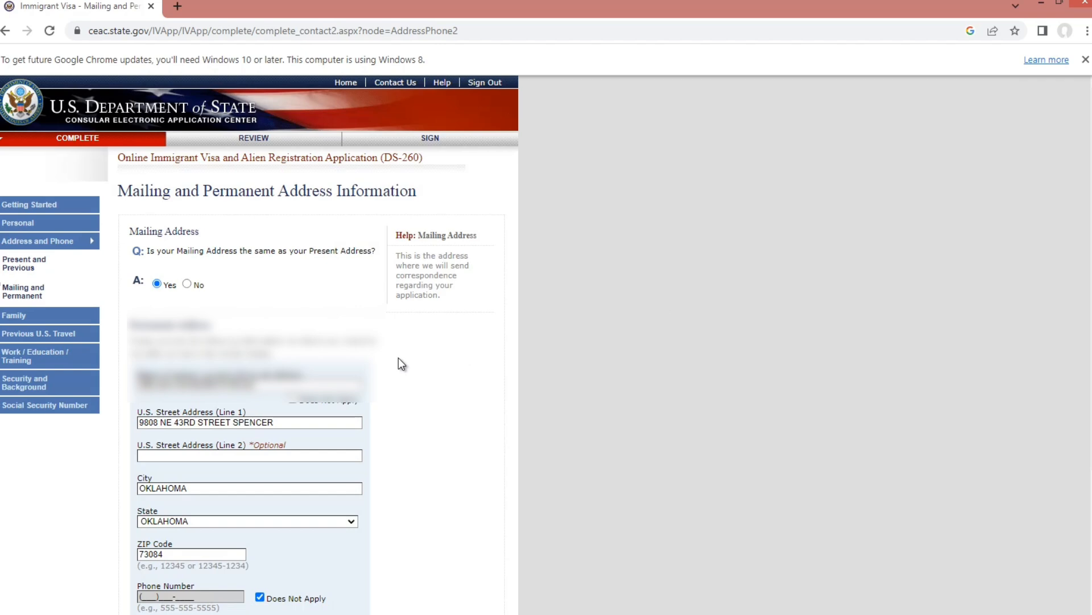
{"action": "scroll", "coordinate": [399, 358], "scroll_direction": "down", "scroll_amount": 1}
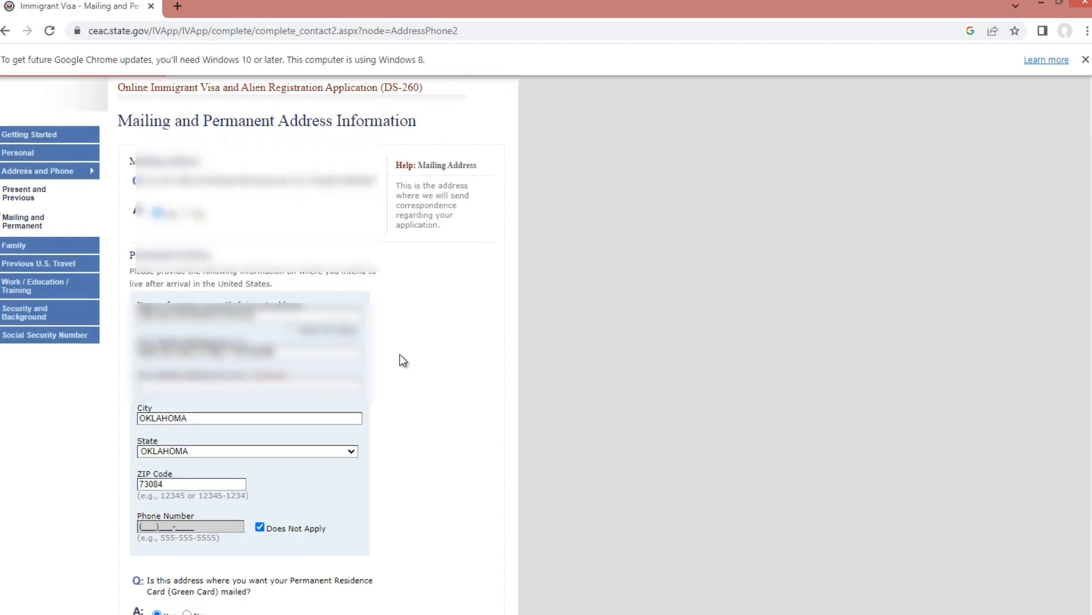
{"action": "scroll", "coordinate": [402, 360], "scroll_direction": "down", "scroll_amount": 2}
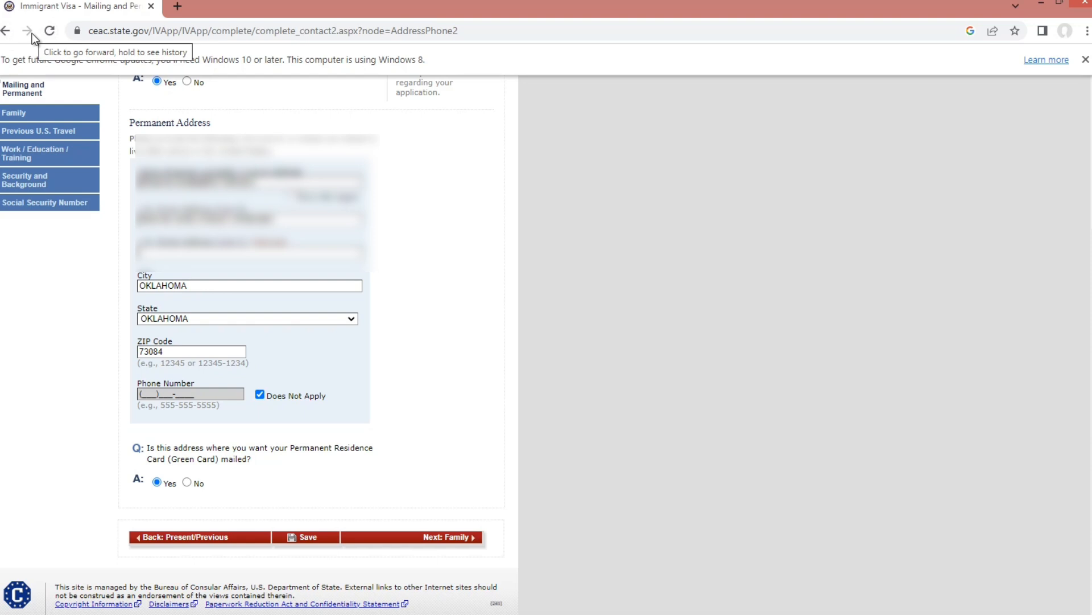
- Review both parents' Cameroon birthplaces and addresses on the Family page, then advance to Previous Spouse
{"action": "left_click", "coordinate": [477, 540]}
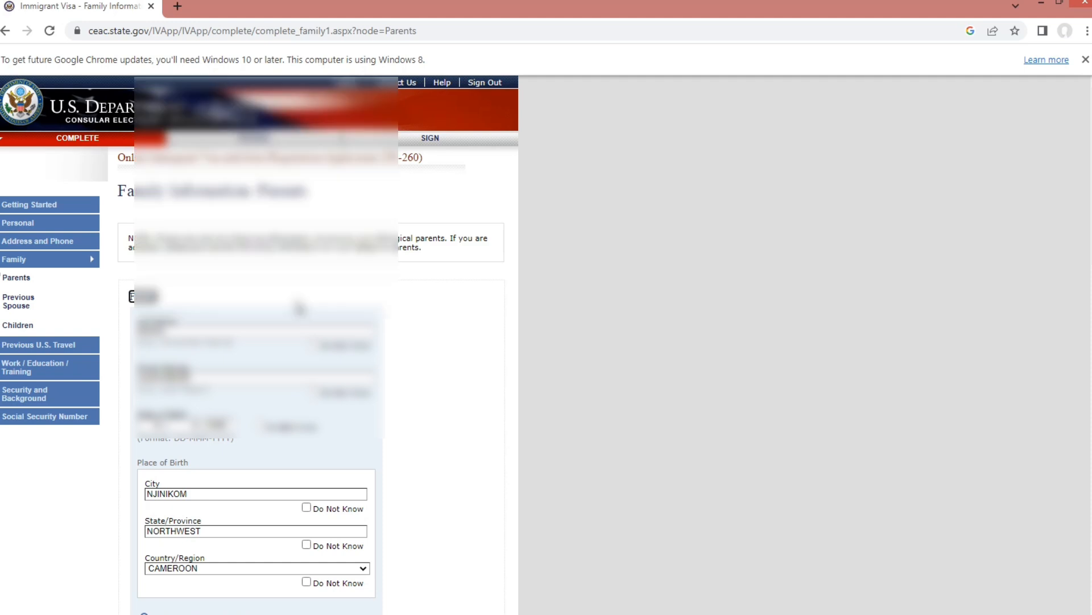
{"action": "scroll", "coordinate": [298, 308], "scroll_direction": "down", "scroll_amount": 1}
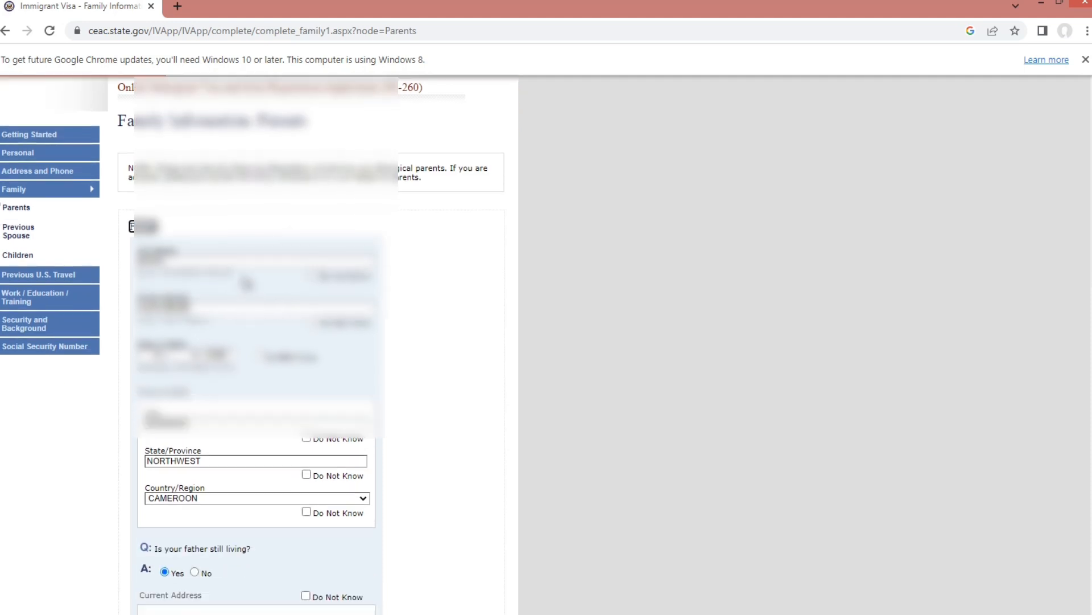
{"action": "scroll", "coordinate": [250, 279], "scroll_direction": "down", "scroll_amount": 2}
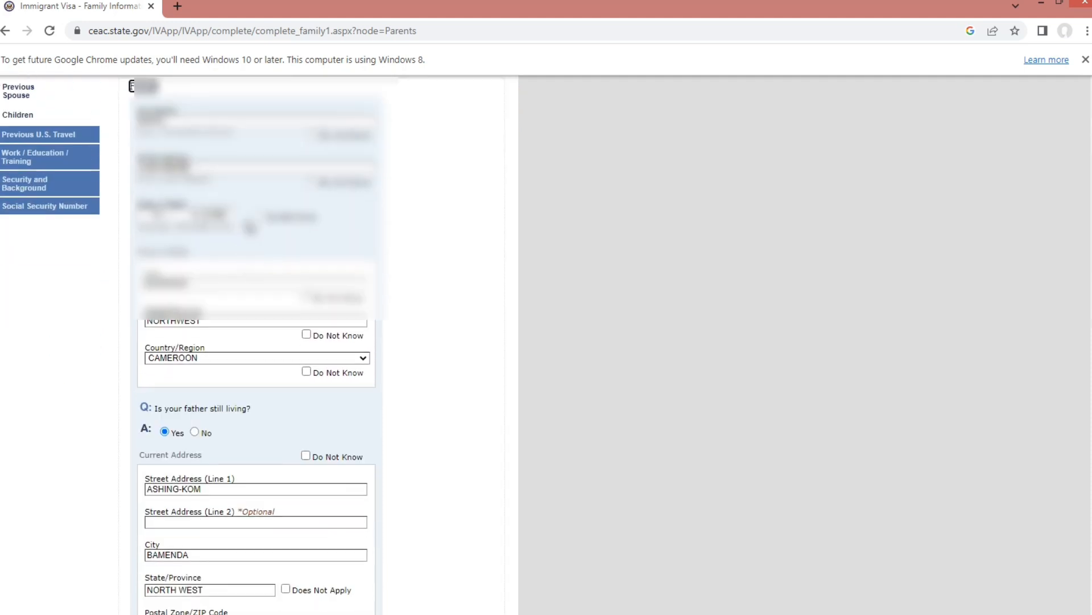
{"action": "scroll", "coordinate": [256, 279], "scroll_direction": "down", "scroll_amount": 1}
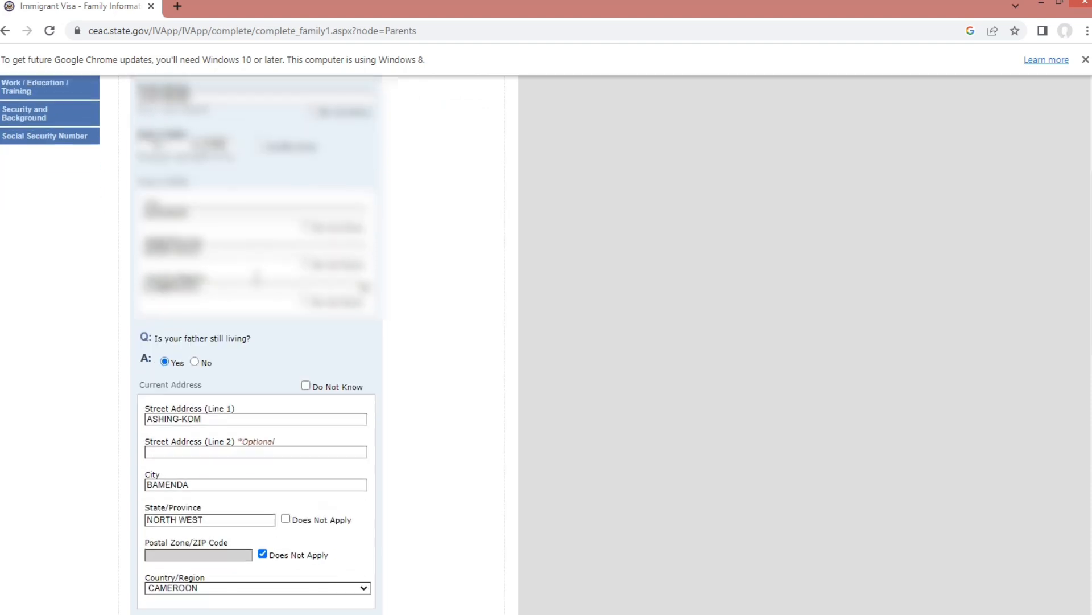
{"action": "scroll", "coordinate": [255, 279], "scroll_direction": "down", "scroll_amount": 1}
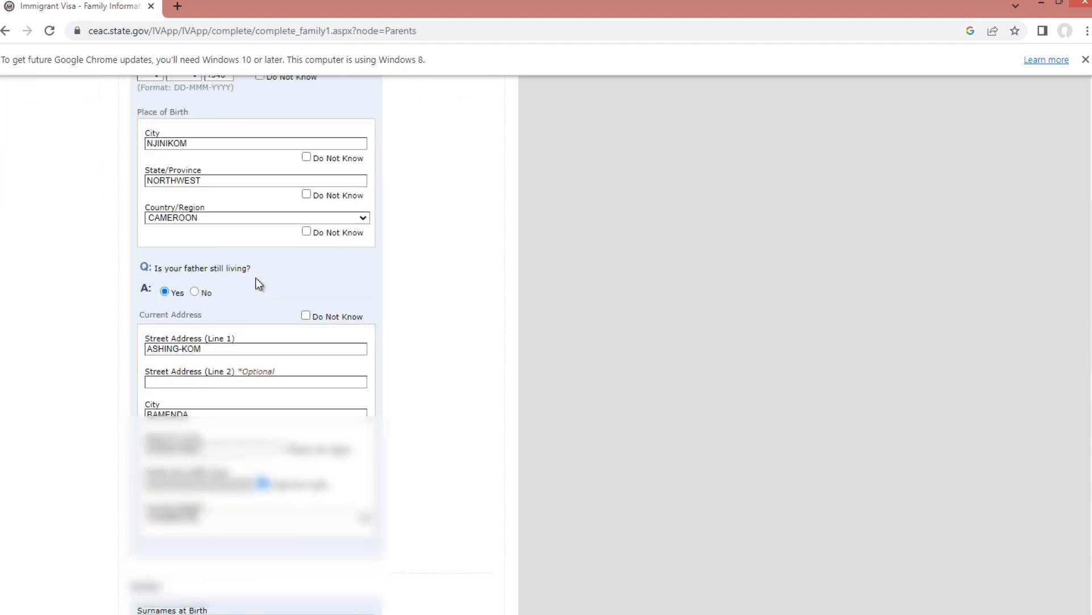
{"action": "scroll", "coordinate": [255, 278], "scroll_direction": "down", "scroll_amount": 1}
{"action": "scroll", "coordinate": [254, 276], "scroll_direction": "down", "scroll_amount": 1}
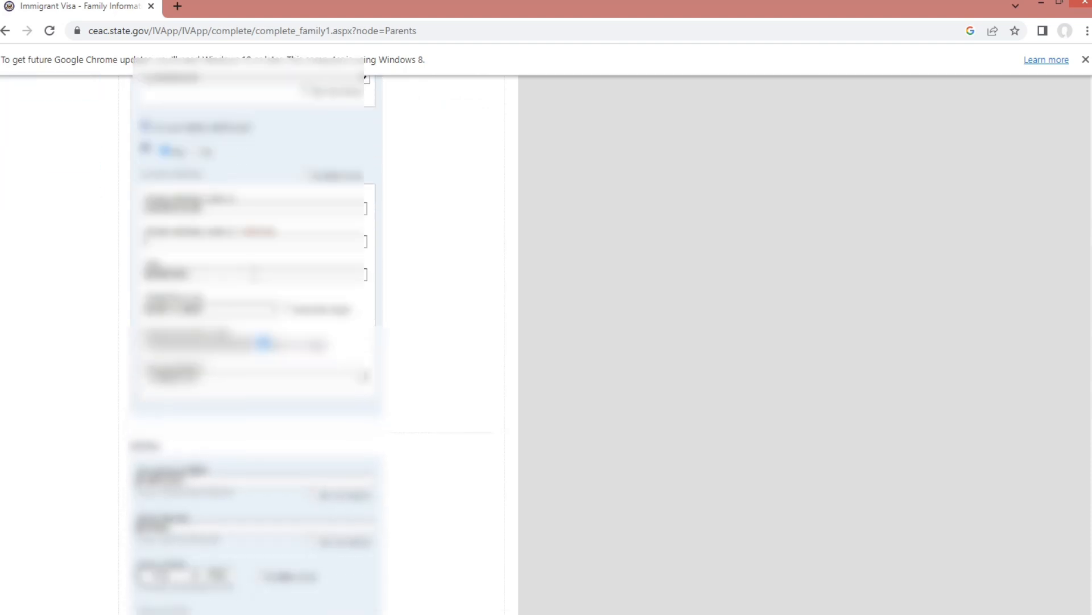
{"action": "scroll", "coordinate": [252, 273], "scroll_direction": "down", "scroll_amount": 7}
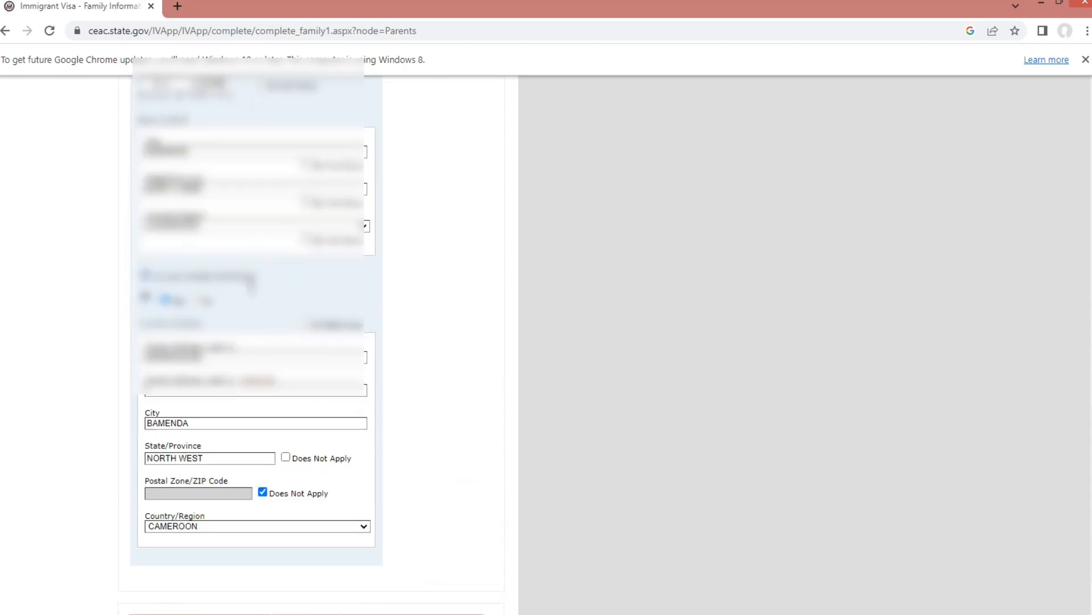
{"action": "scroll", "coordinate": [250, 287], "scroll_direction": "down", "scroll_amount": 2}
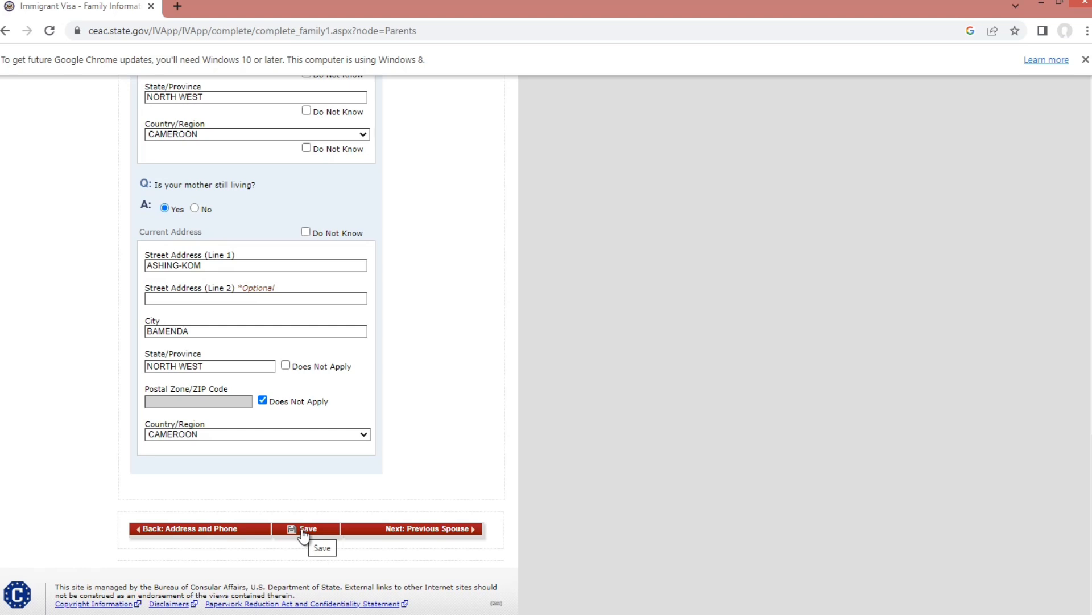
{"action": "left_click", "coordinate": [473, 530]}
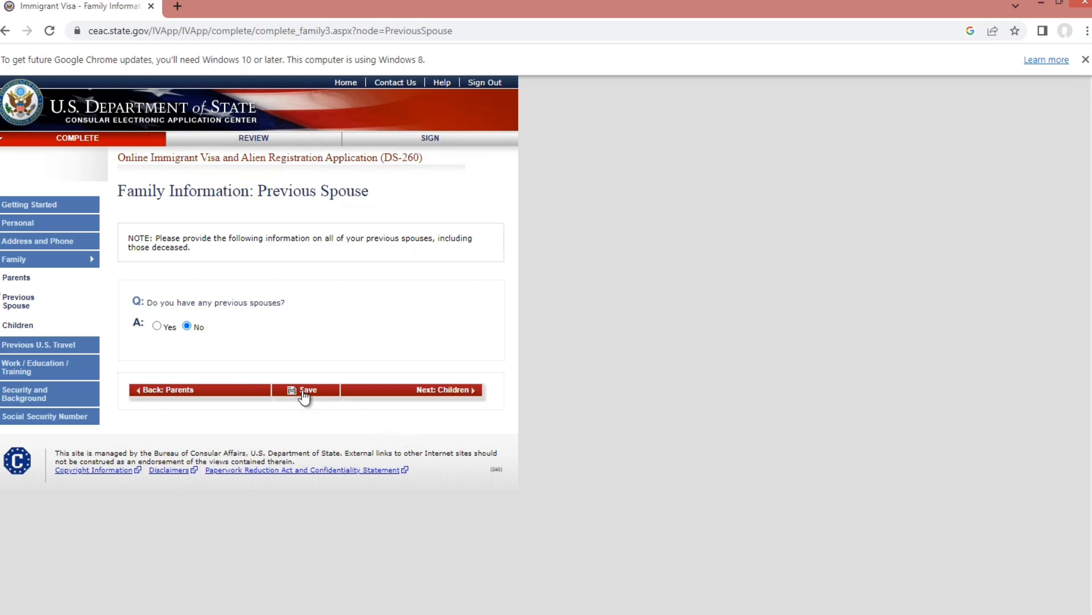
- Leave Previous Spouse answered No and move to the Children page, also answered No
{"action": "left_click", "coordinate": [472, 392]}
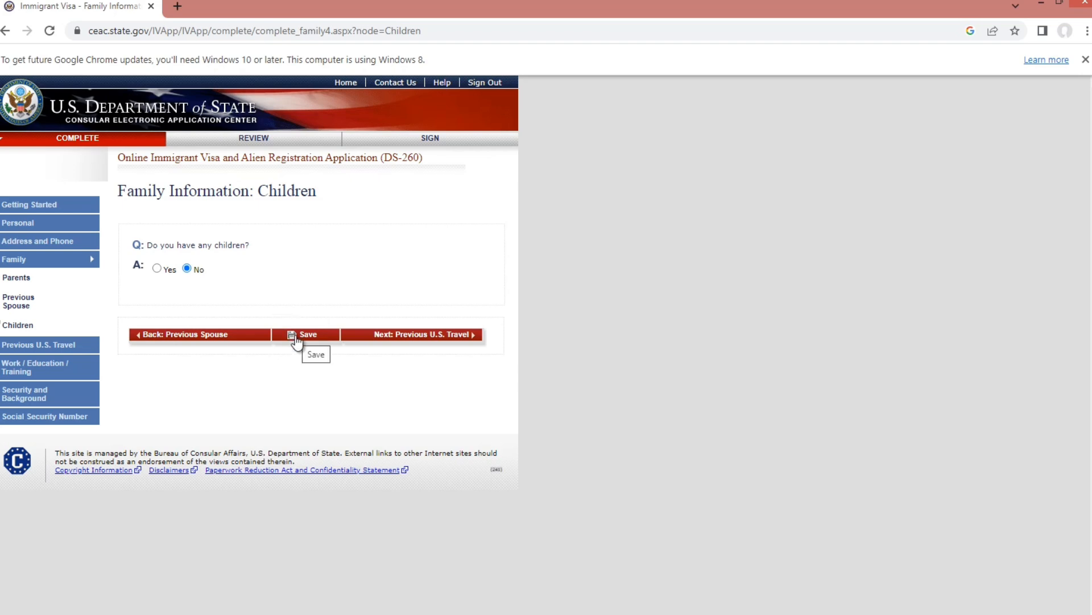
- Confirm all three Previous U.S. Travel questions are No and advance to Present Work/Education
{"action": "left_click", "coordinate": [476, 336]}
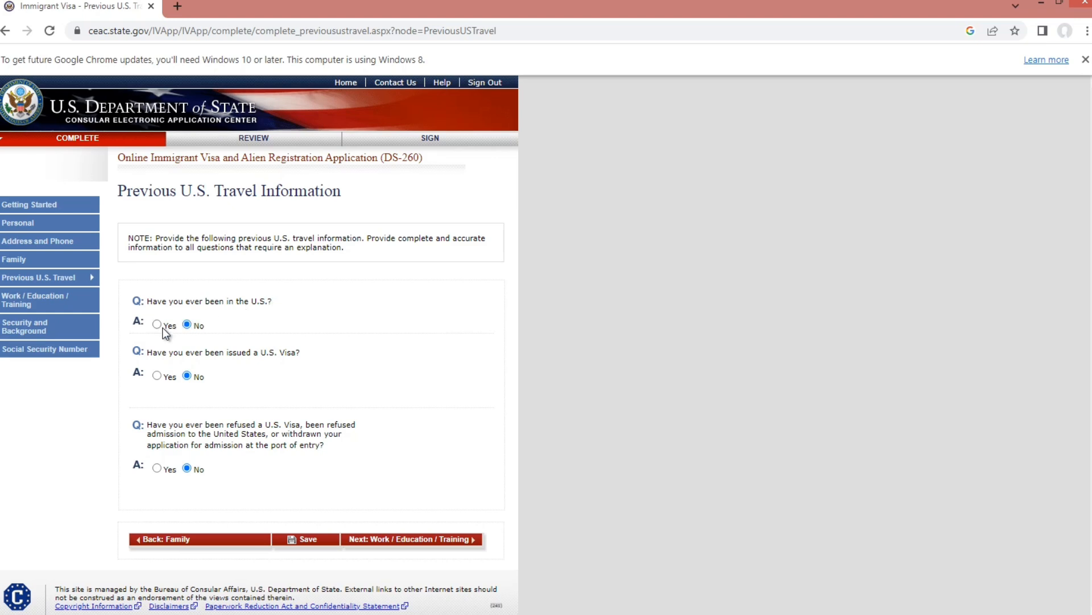
{"action": "scroll", "coordinate": [196, 332], "scroll_direction": "down", "scroll_amount": 1}
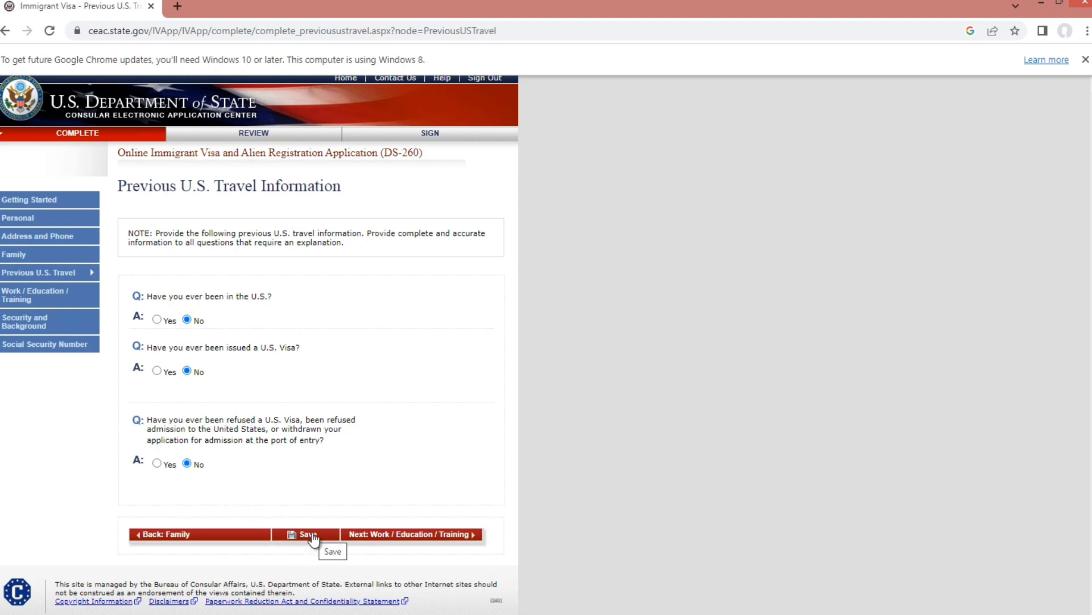
{"action": "left_click", "coordinate": [476, 538]}
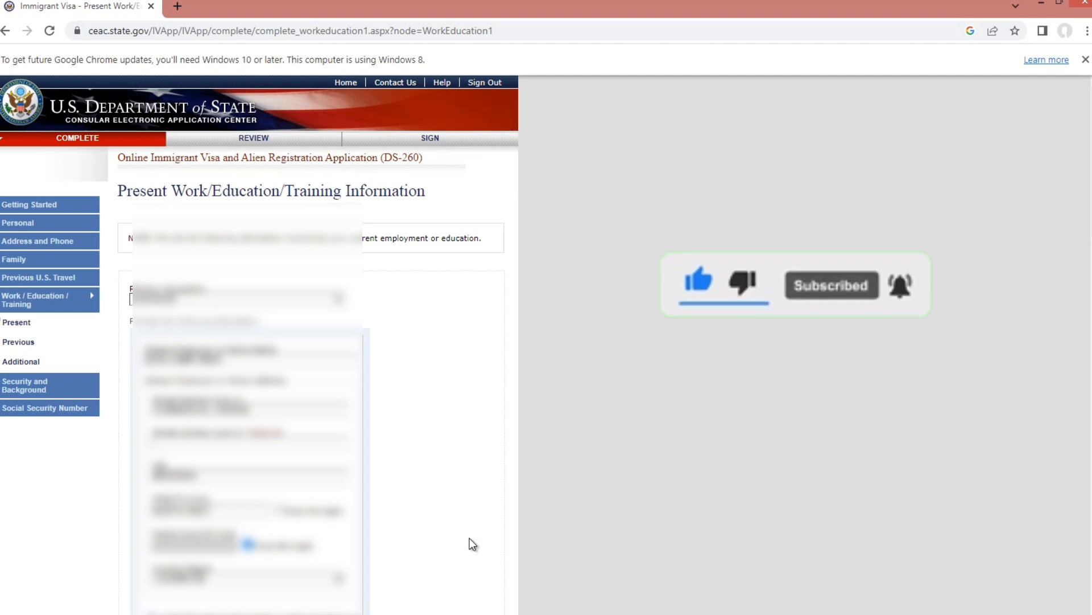
- Review the BUSINESS occupation, tailoring job details and intended MEDICAL/HEALTH occupation, then advance to Previous Work
{"action": "scroll", "coordinate": [469, 539], "scroll_direction": "down", "scroll_amount": 1}
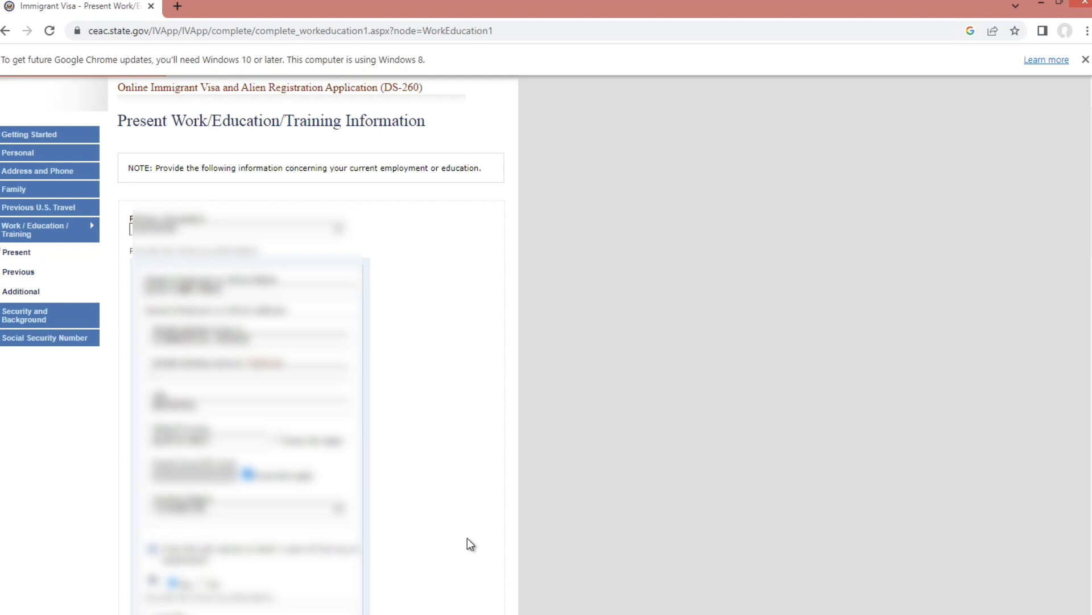
{"action": "scroll", "coordinate": [327, 306], "scroll_direction": "down", "scroll_amount": 1}
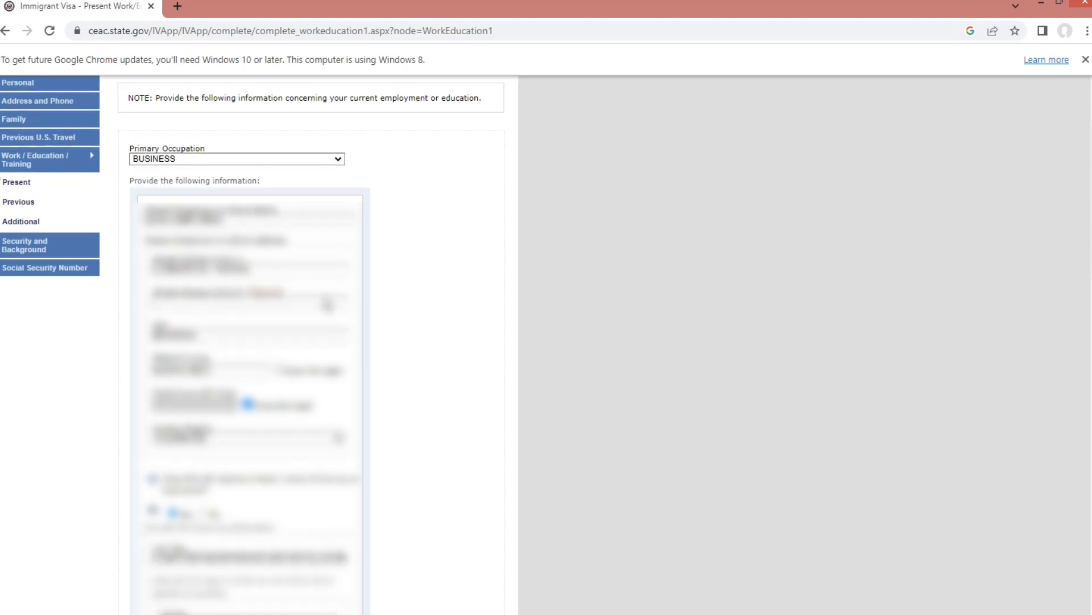
{"action": "scroll", "coordinate": [239, 190], "scroll_direction": "up", "scroll_amount": 1}
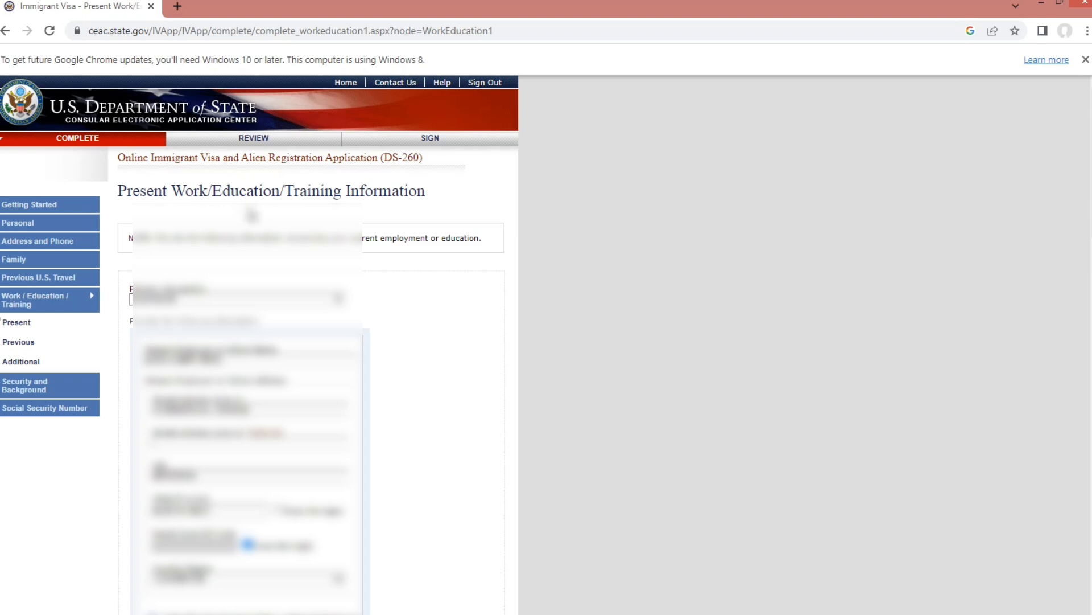
{"action": "scroll", "coordinate": [251, 215], "scroll_direction": "down", "scroll_amount": 3}
{"action": "scroll", "coordinate": [251, 214], "scroll_direction": "down", "scroll_amount": 3}
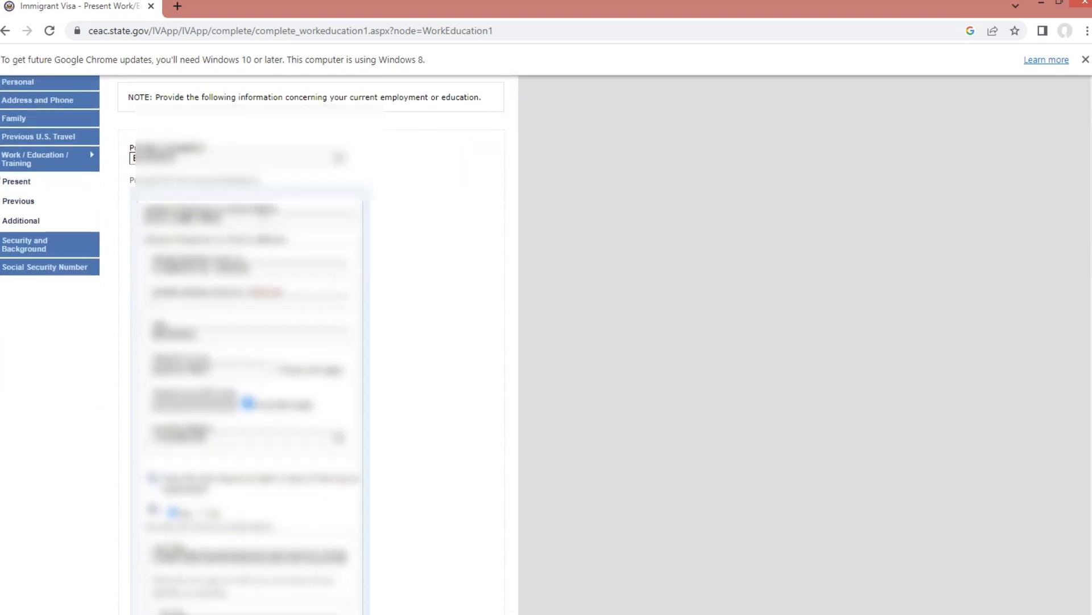
{"action": "scroll", "coordinate": [265, 222], "scroll_direction": "down", "scroll_amount": 6}
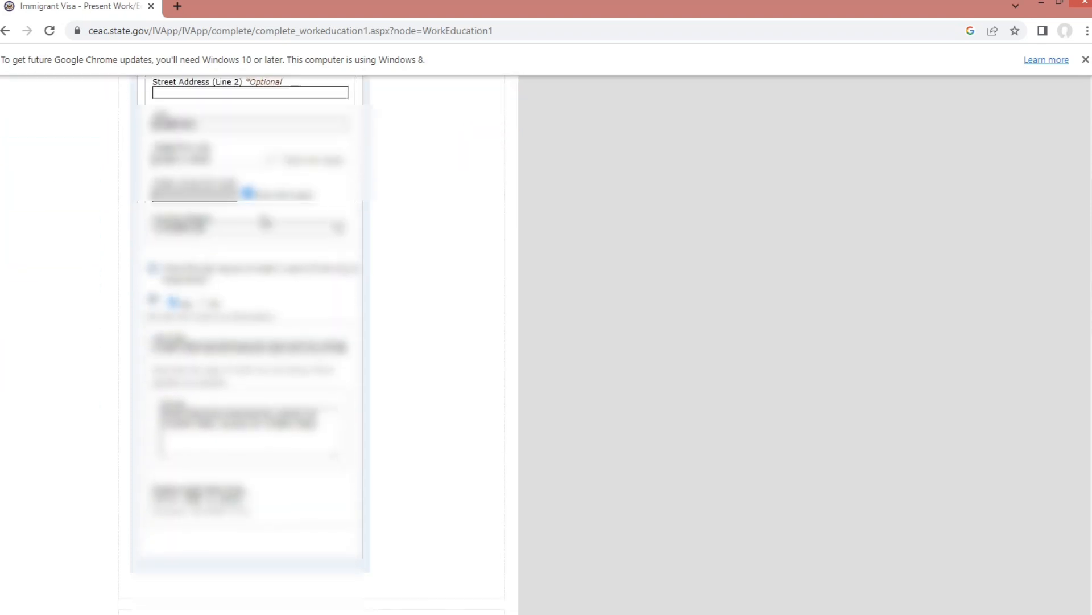
{"action": "scroll", "coordinate": [265, 245], "scroll_direction": "down", "scroll_amount": 6}
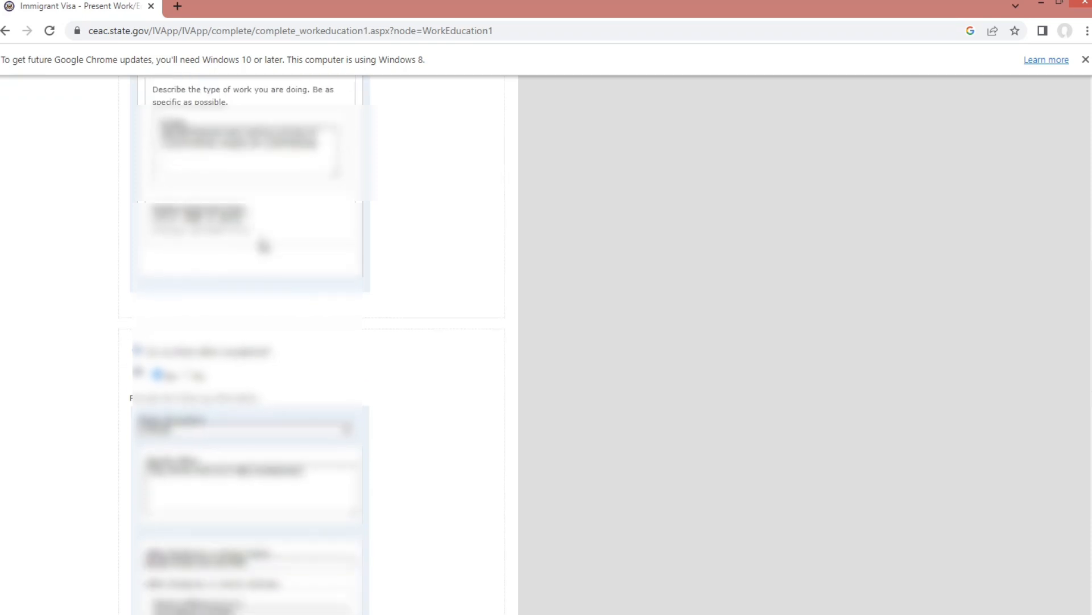
{"action": "scroll", "coordinate": [267, 251], "scroll_direction": "down", "scroll_amount": 6}
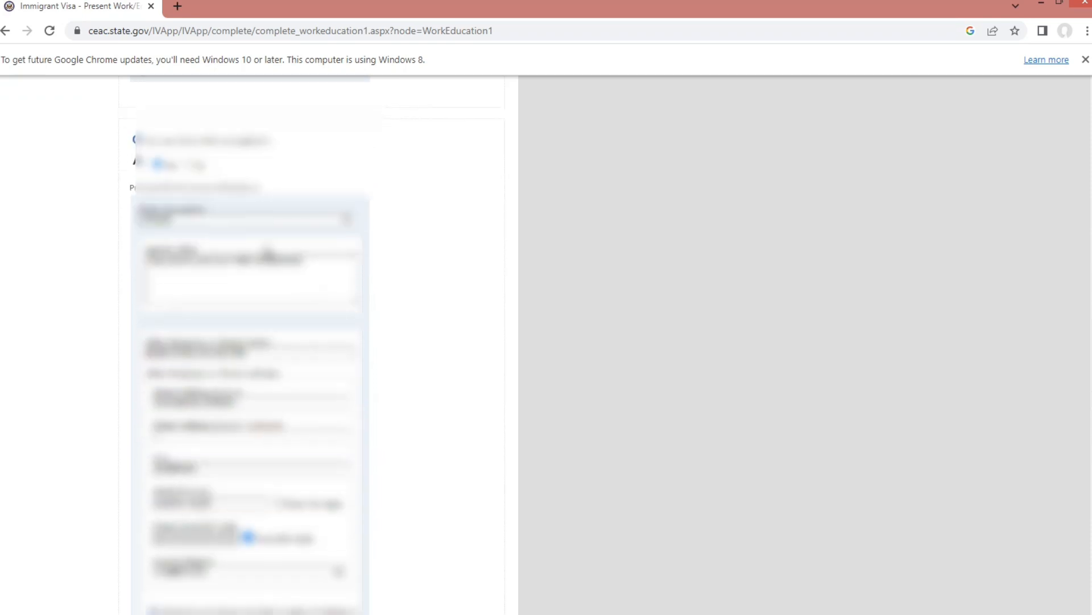
{"action": "scroll", "coordinate": [335, 358], "scroll_direction": "down", "scroll_amount": 5}
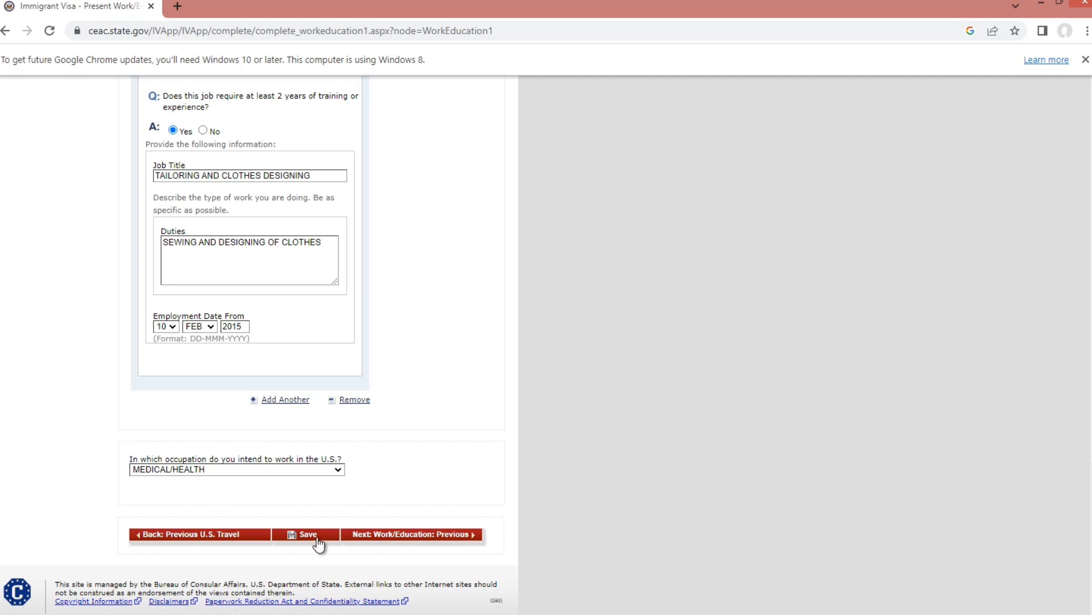
{"action": "left_click", "coordinate": [475, 537]}
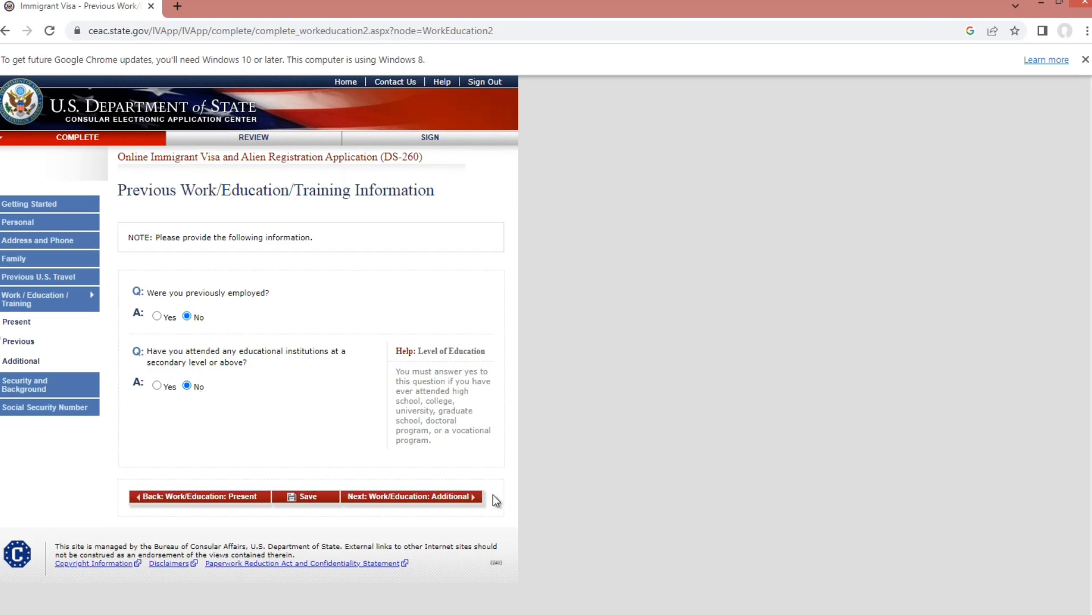
- On Additional Work/Education, answer No to travel in the last five years, save, and continue to Security
{"action": "left_click", "coordinate": [477, 497]}
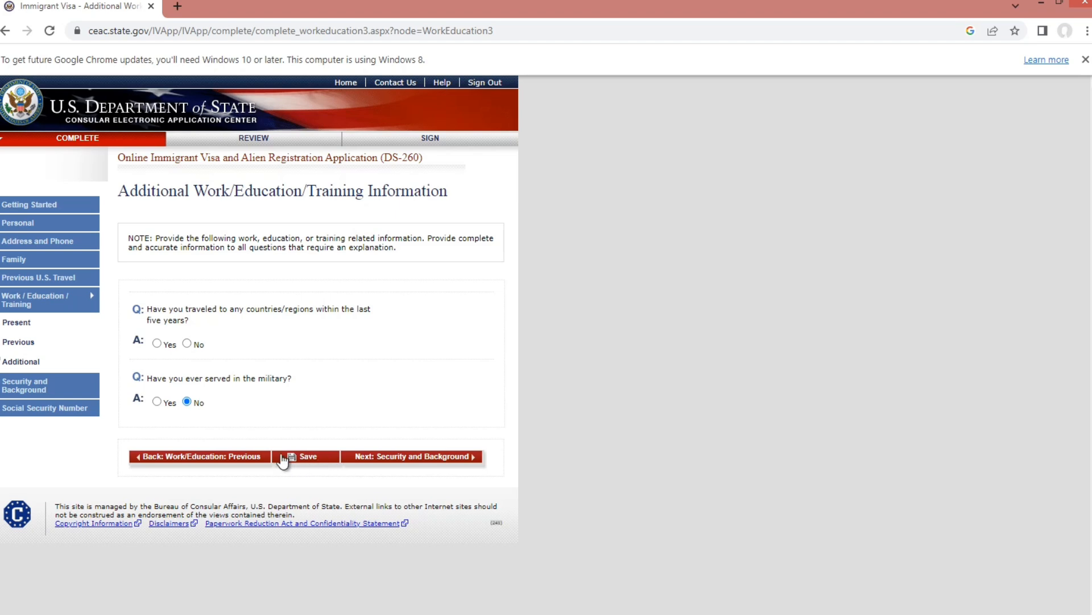
{"action": "left_click", "coordinate": [186, 344]}
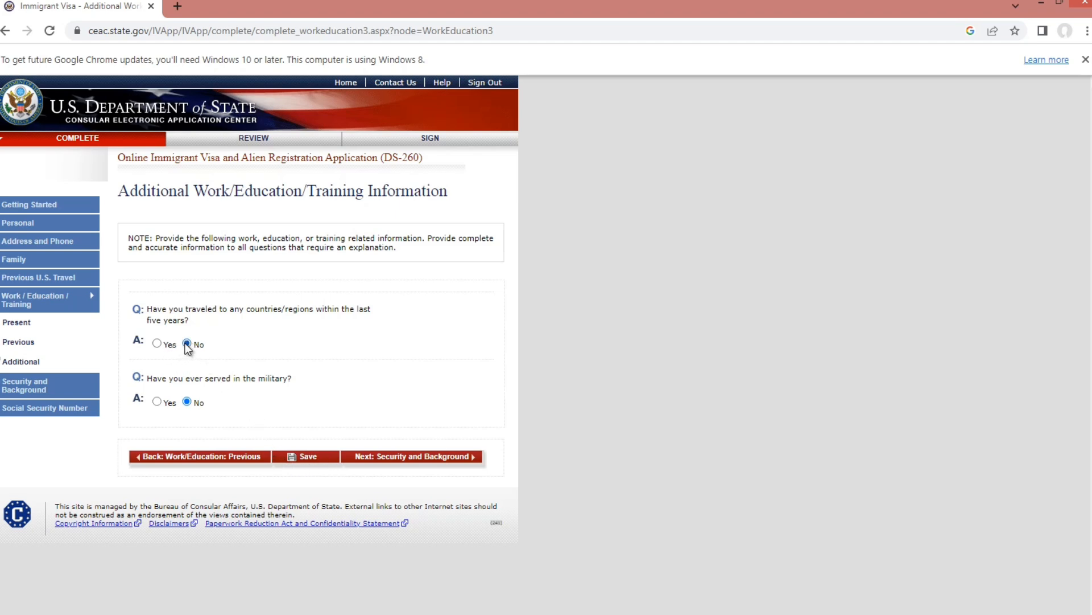
{"action": "left_click", "coordinate": [314, 459]}
{"action": "left_click", "coordinate": [476, 462]}
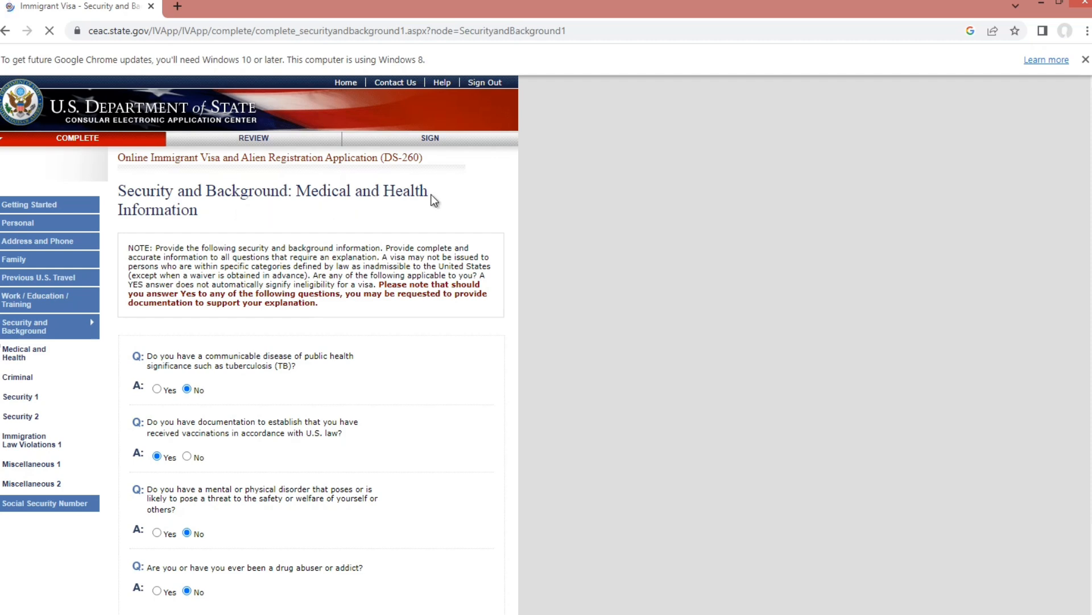
- Answer No to the drug abuser or addict question and continue to Criminal Information
{"action": "scroll", "coordinate": [427, 210], "scroll_direction": "down", "scroll_amount": 2}
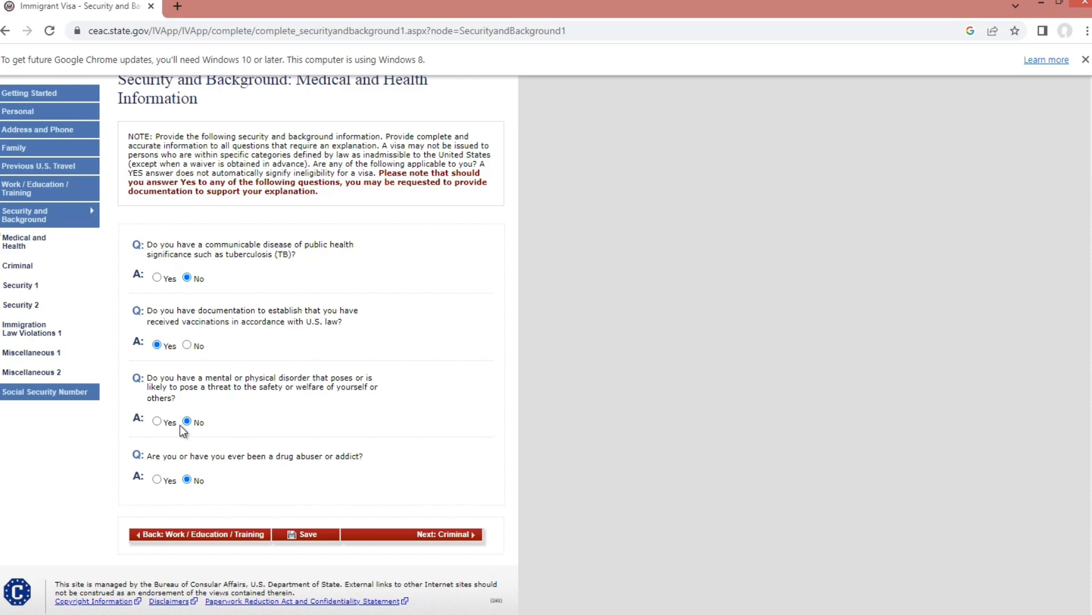
{"action": "left_click", "coordinate": [185, 476]}
{"action": "left_click", "coordinate": [474, 538]}
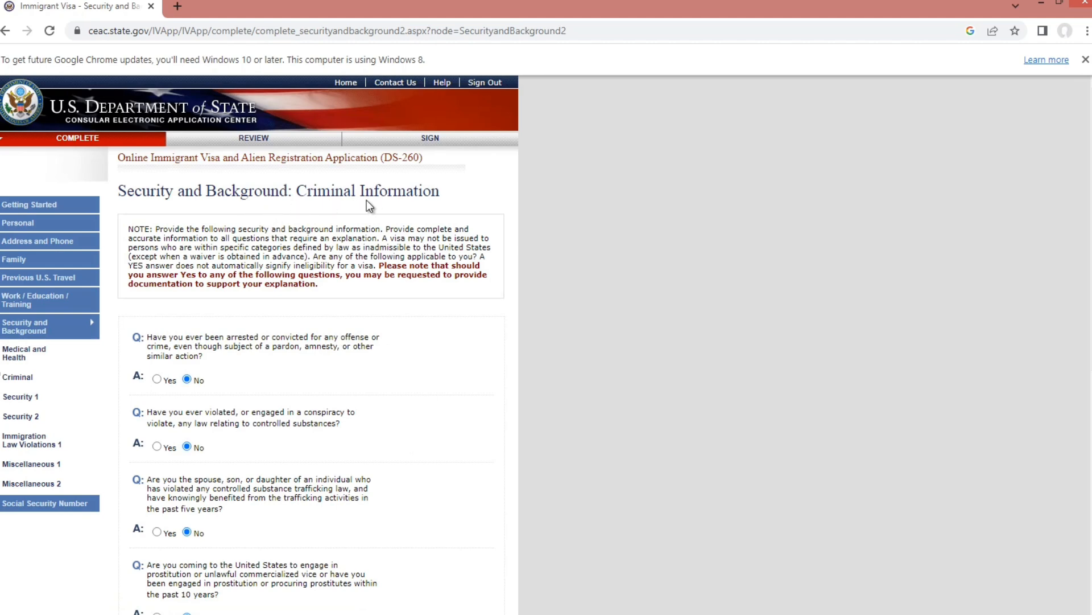
- Scroll down the Criminal Information page confirming every answer, including prostitution, money laundering and trafficking, is No
{"action": "scroll", "coordinate": [393, 211], "scroll_direction": "down", "scroll_amount": 1}
{"action": "scroll", "coordinate": [192, 278], "scroll_direction": "down", "scroll_amount": 1}
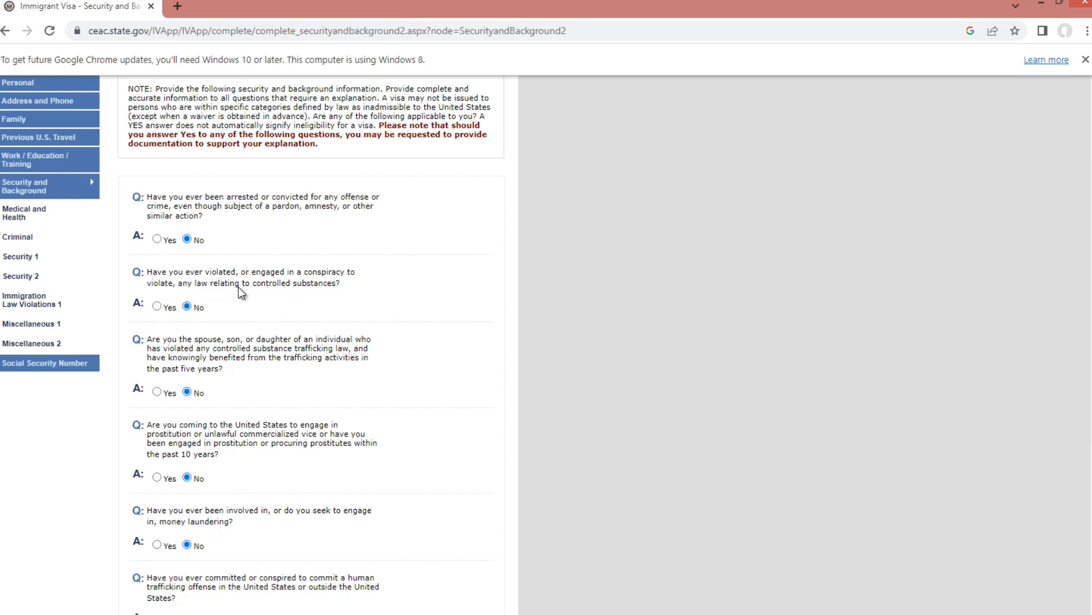
{"action": "scroll", "coordinate": [332, 295], "scroll_direction": "down", "scroll_amount": 1}
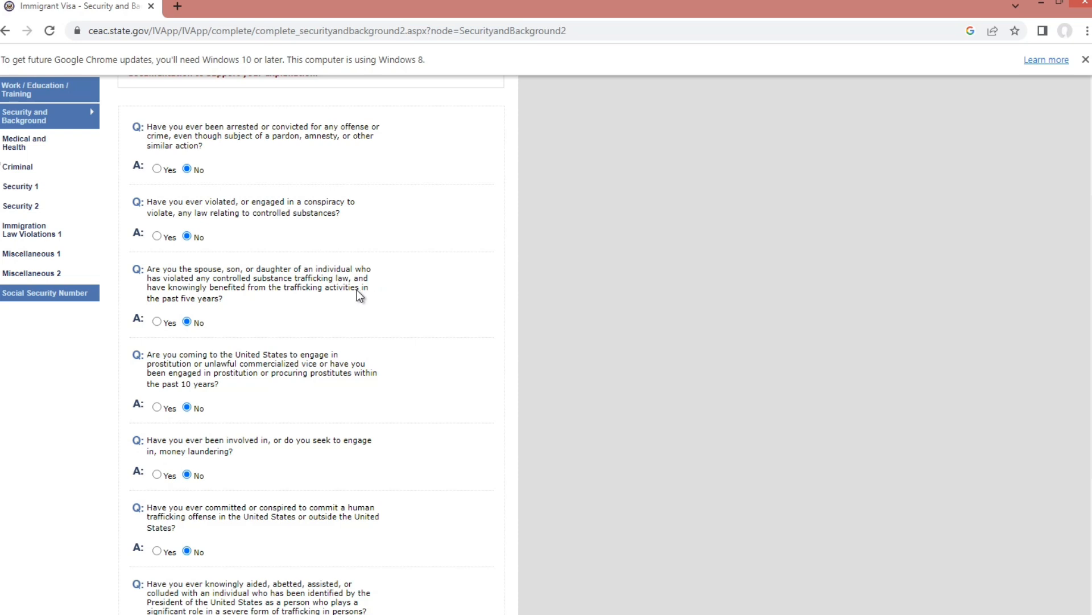
{"action": "scroll", "coordinate": [219, 303], "scroll_direction": "down", "scroll_amount": 2}
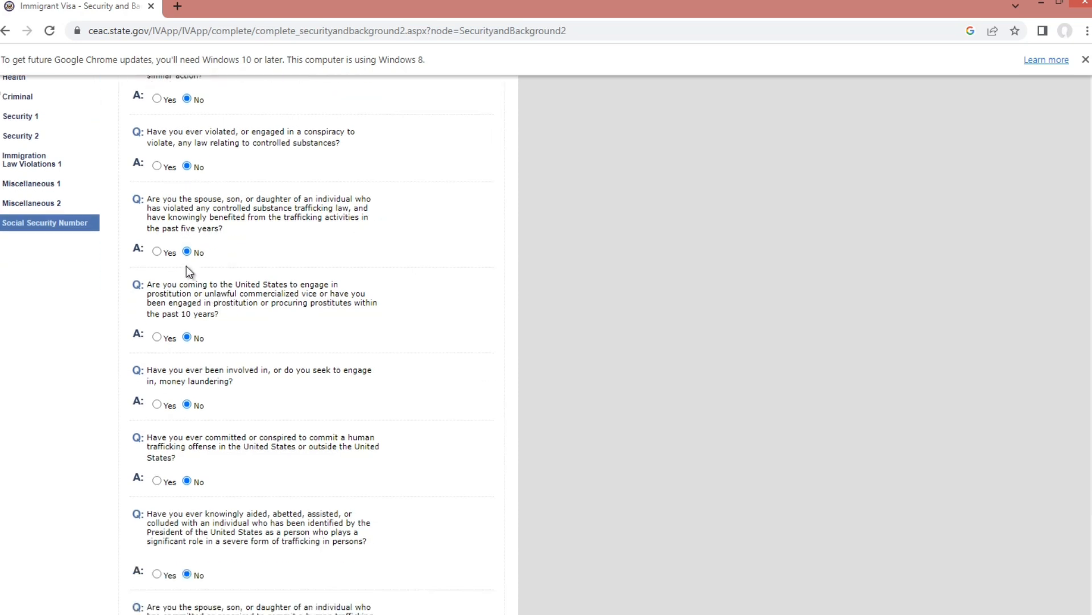
{"action": "scroll", "coordinate": [187, 263], "scroll_direction": "down", "scroll_amount": 1}
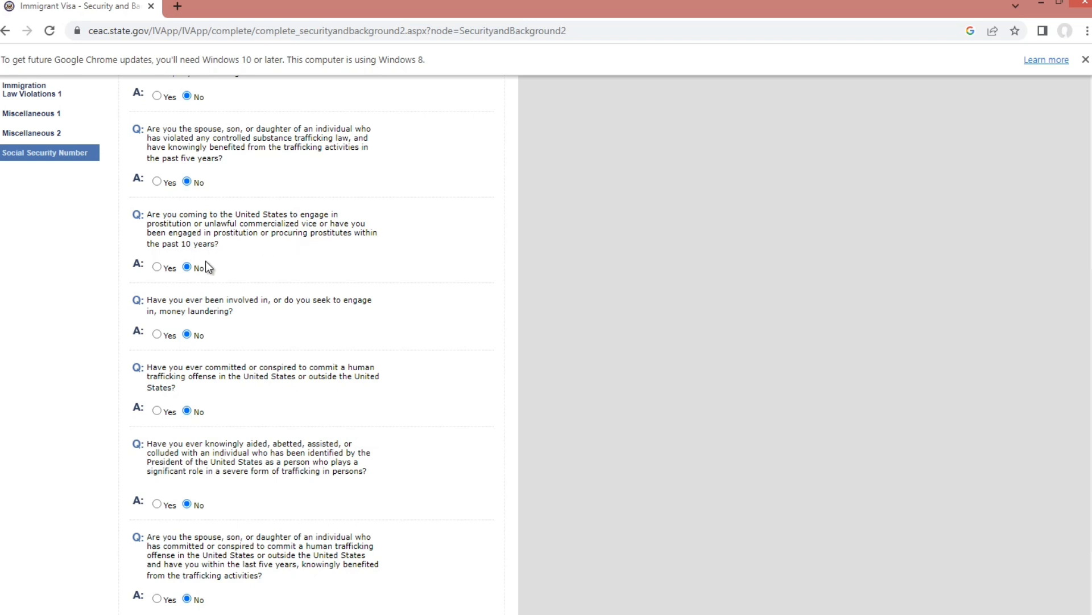
{"action": "scroll", "coordinate": [203, 260], "scroll_direction": "down", "scroll_amount": 1}
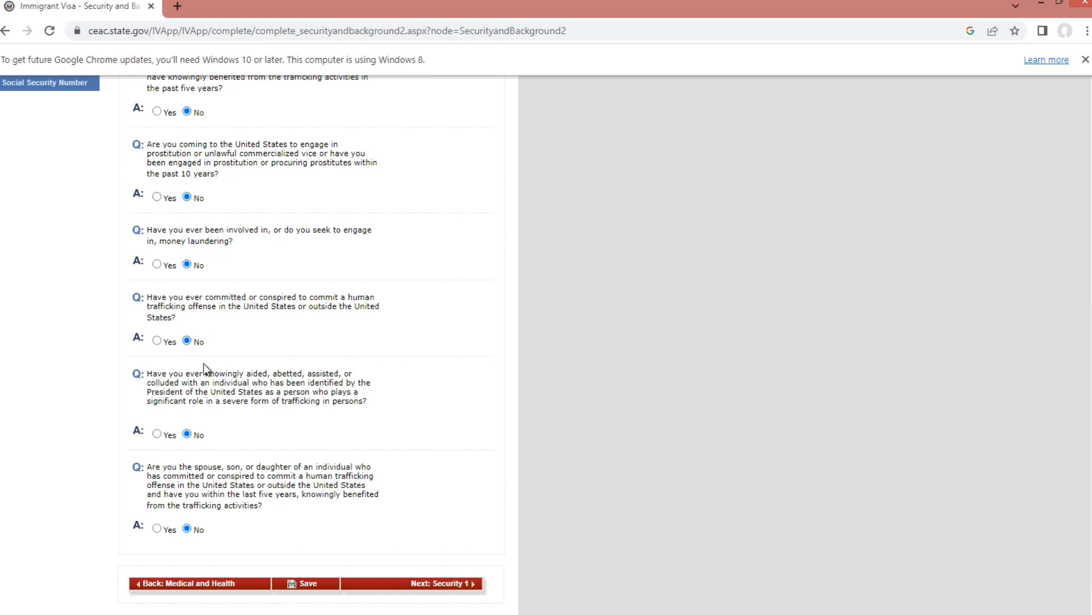
{"action": "scroll", "coordinate": [208, 370], "scroll_direction": "down", "scroll_amount": 2}
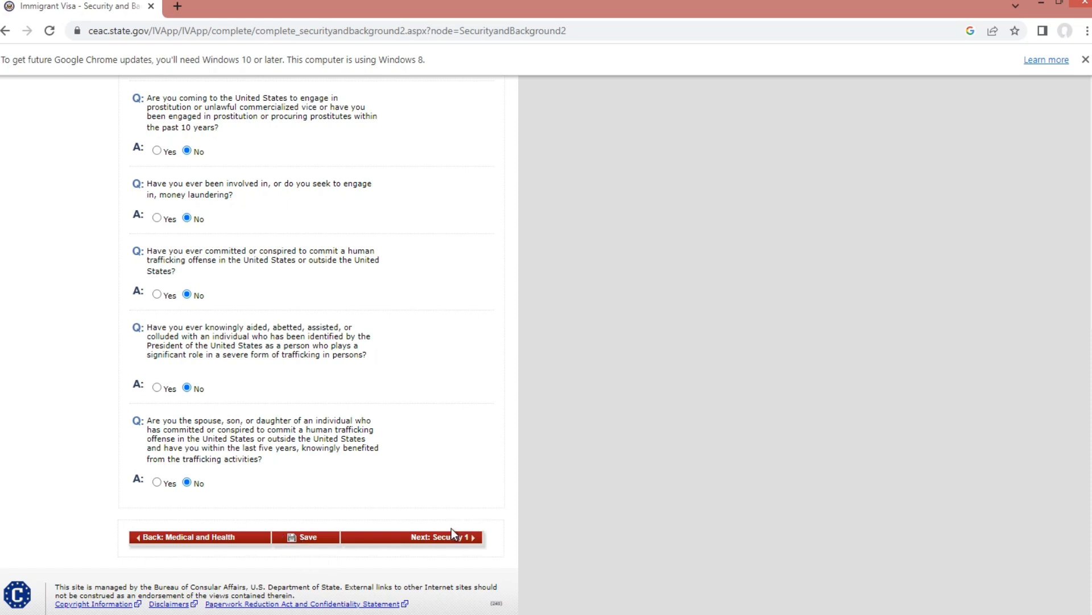
- Check that terrorism, genocide, torture, extrajudicial killing, child soldier and religious-freedom questions are all No
{"action": "left_click", "coordinate": [477, 543]}
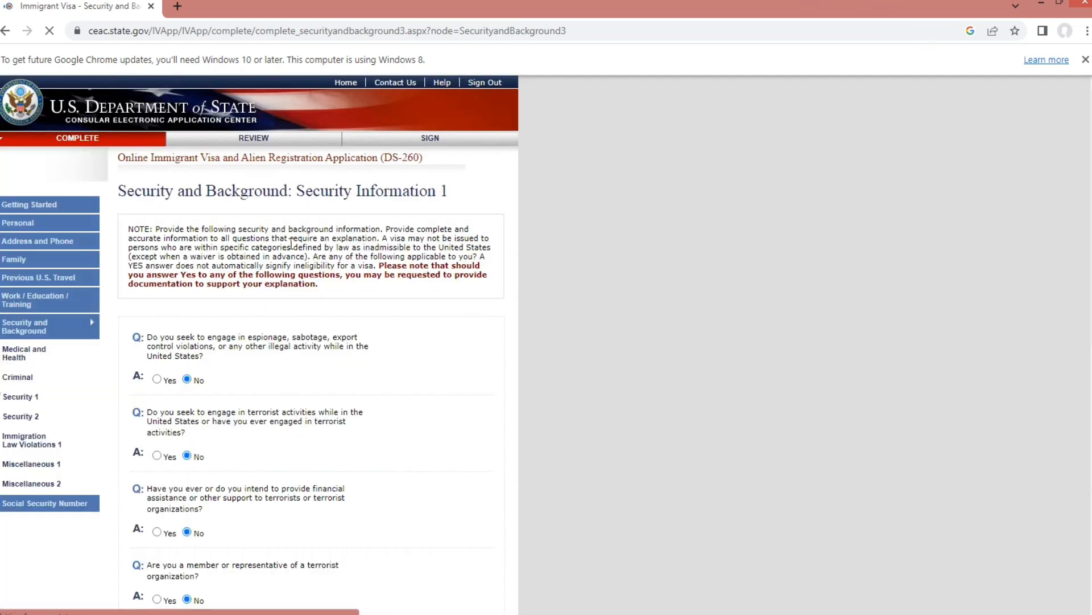
{"action": "scroll", "coordinate": [285, 338], "scroll_direction": "down", "scroll_amount": 3}
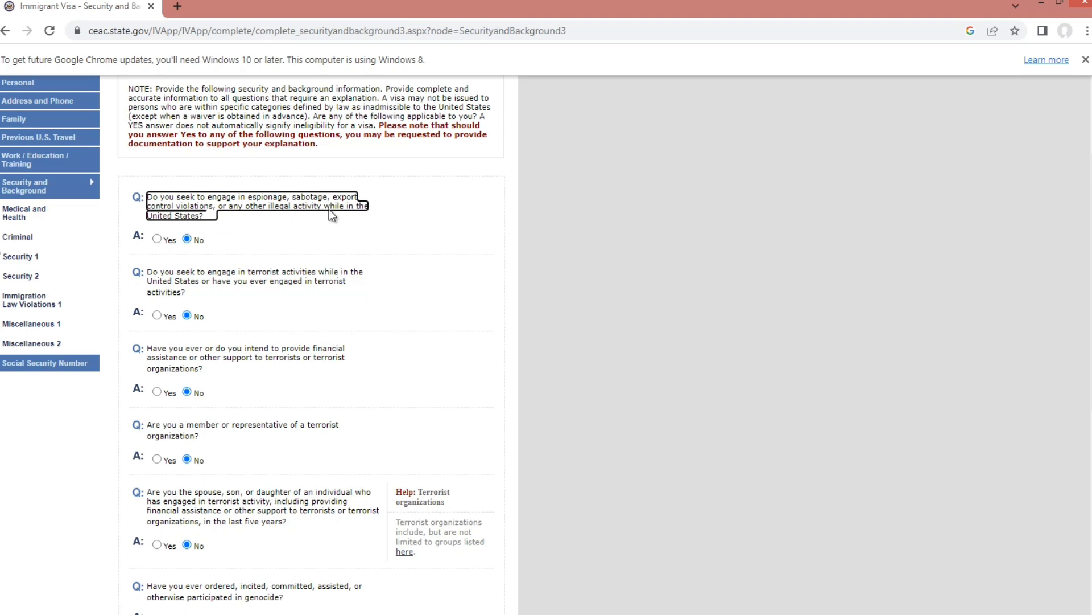
{"action": "scroll", "coordinate": [190, 236], "scroll_direction": "down", "scroll_amount": 1}
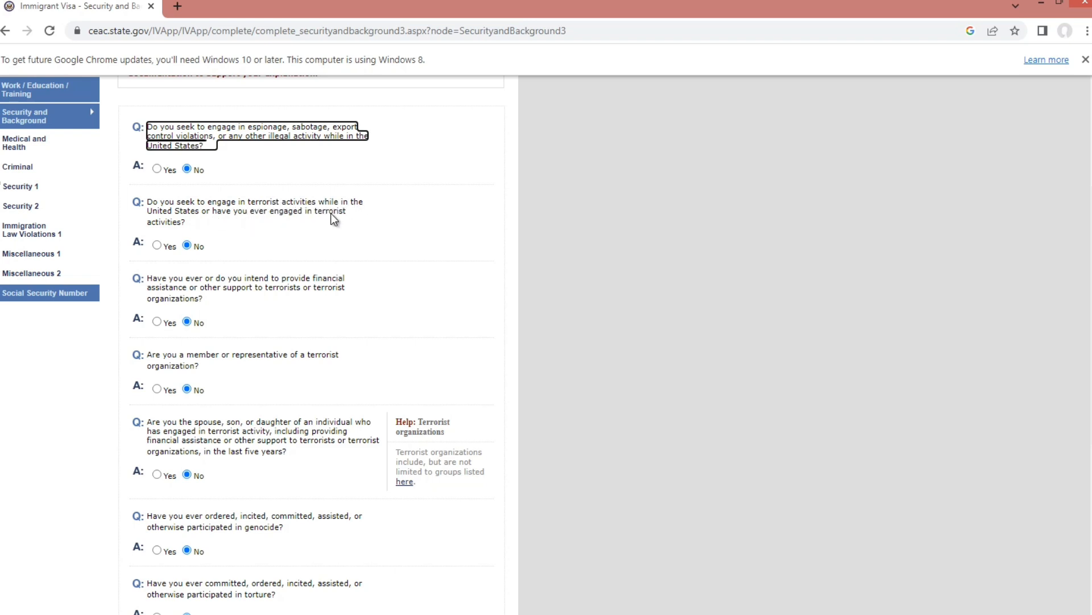
{"action": "scroll", "coordinate": [211, 227], "scroll_direction": "down", "scroll_amount": 1}
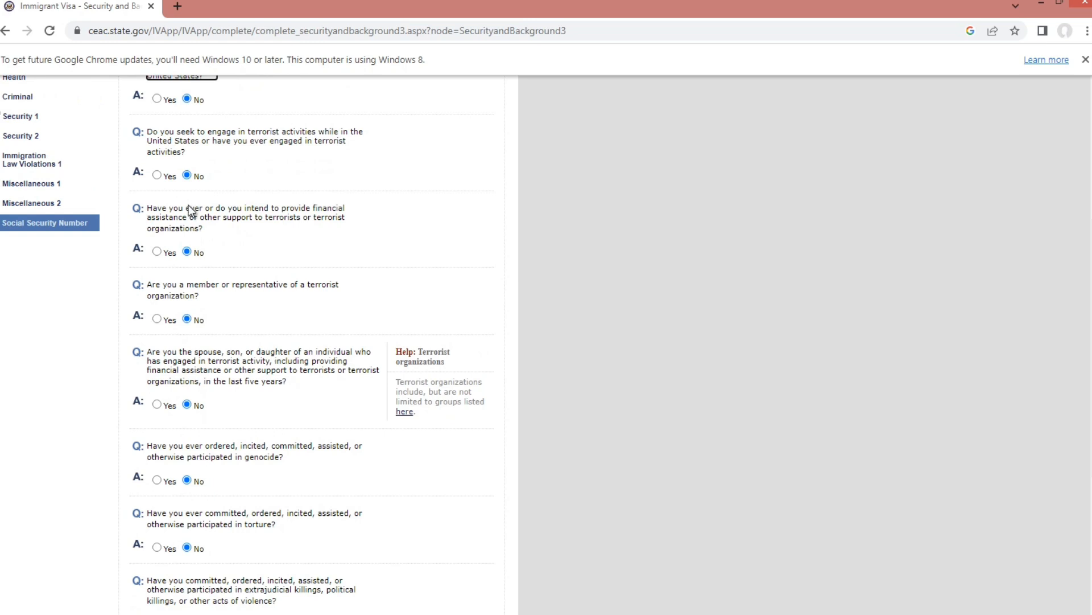
{"action": "scroll", "coordinate": [191, 212], "scroll_direction": "down", "scroll_amount": 1}
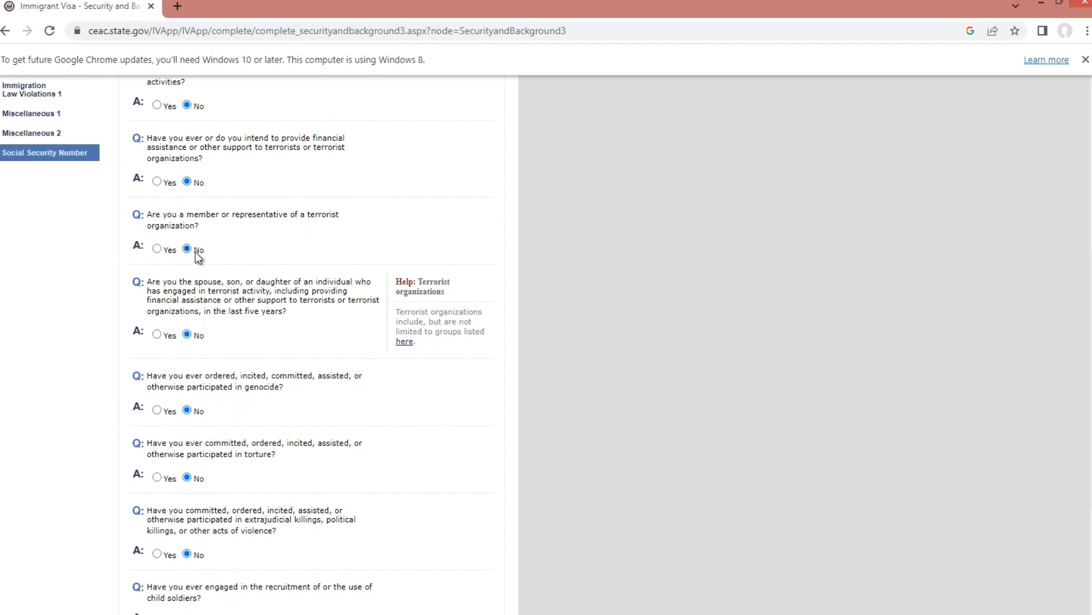
{"action": "scroll", "coordinate": [191, 254], "scroll_direction": "down", "scroll_amount": 1}
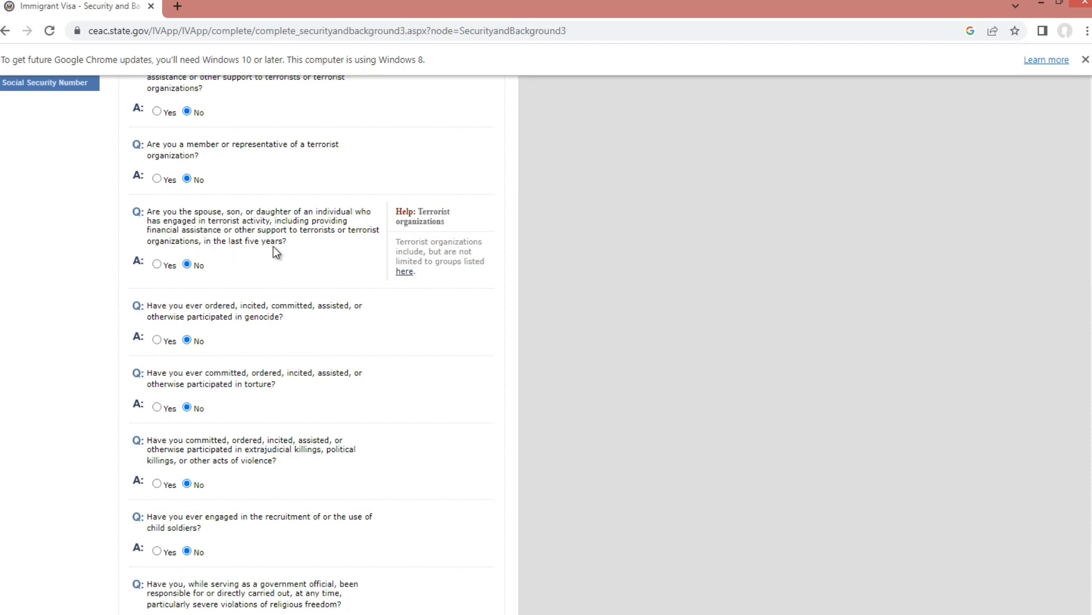
{"action": "scroll", "coordinate": [273, 245], "scroll_direction": "down", "scroll_amount": 1}
{"action": "scroll", "coordinate": [195, 222], "scroll_direction": "down", "scroll_amount": 1}
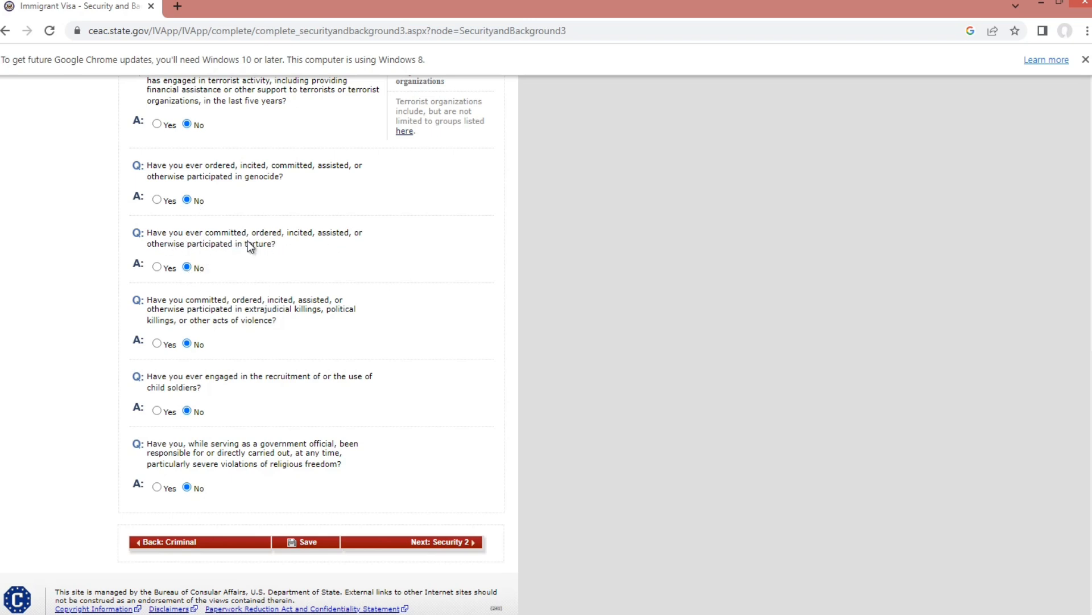
{"action": "scroll", "coordinate": [189, 262], "scroll_direction": "down", "scroll_amount": 1}
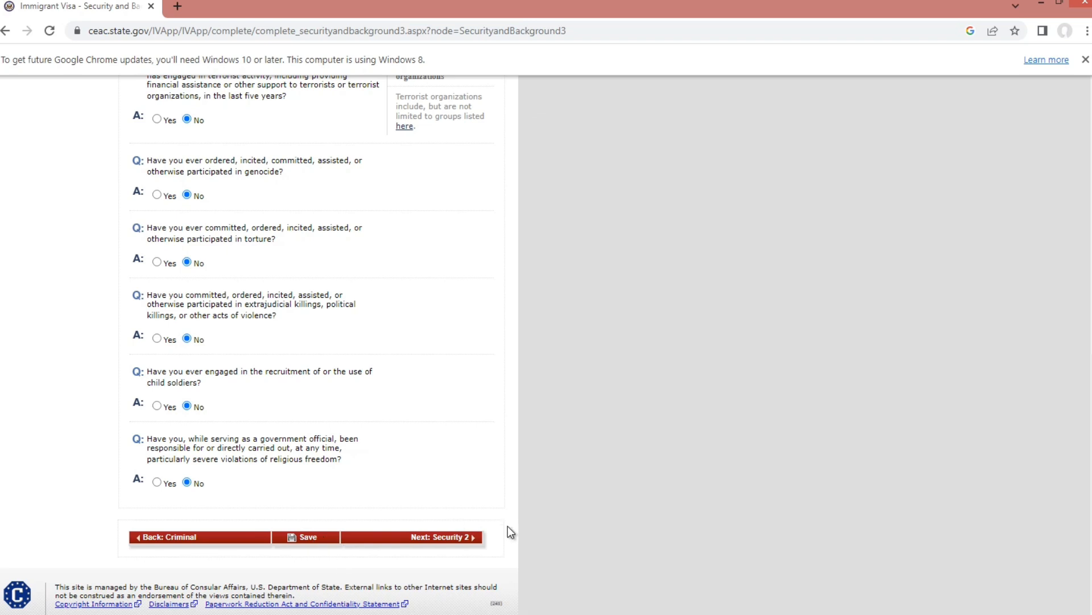
- Check that all Security Information 2 answers are No, then advance to Immigration Law Violations 1
{"action": "left_click", "coordinate": [475, 544]}
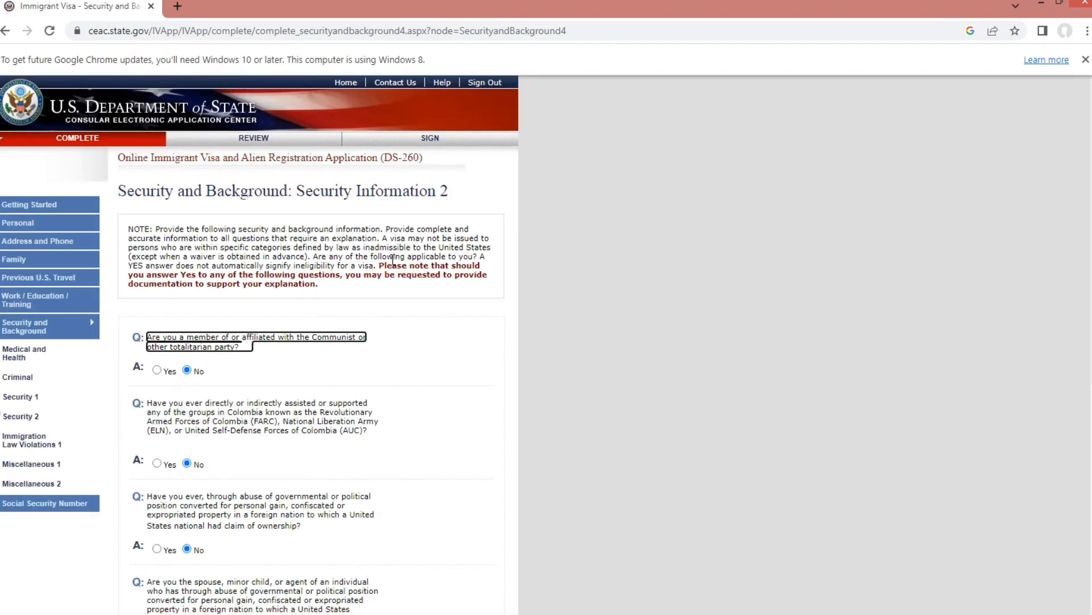
{"action": "scroll", "coordinate": [395, 257], "scroll_direction": "down", "scroll_amount": 3}
{"action": "scroll", "coordinate": [398, 261], "scroll_direction": "down", "scroll_amount": 1}
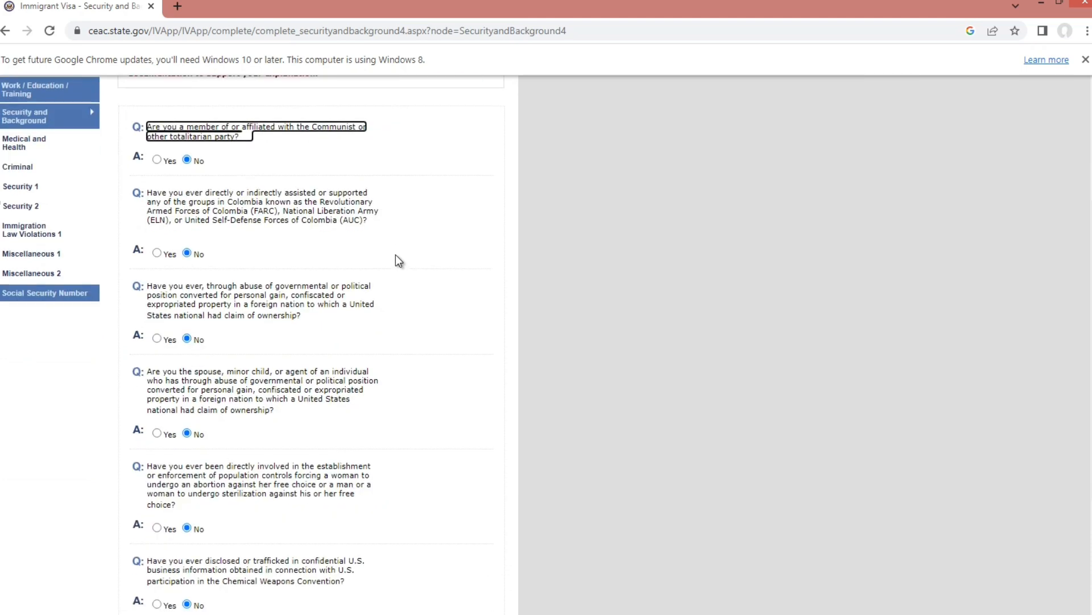
{"action": "scroll", "coordinate": [396, 260], "scroll_direction": "down", "scroll_amount": 1}
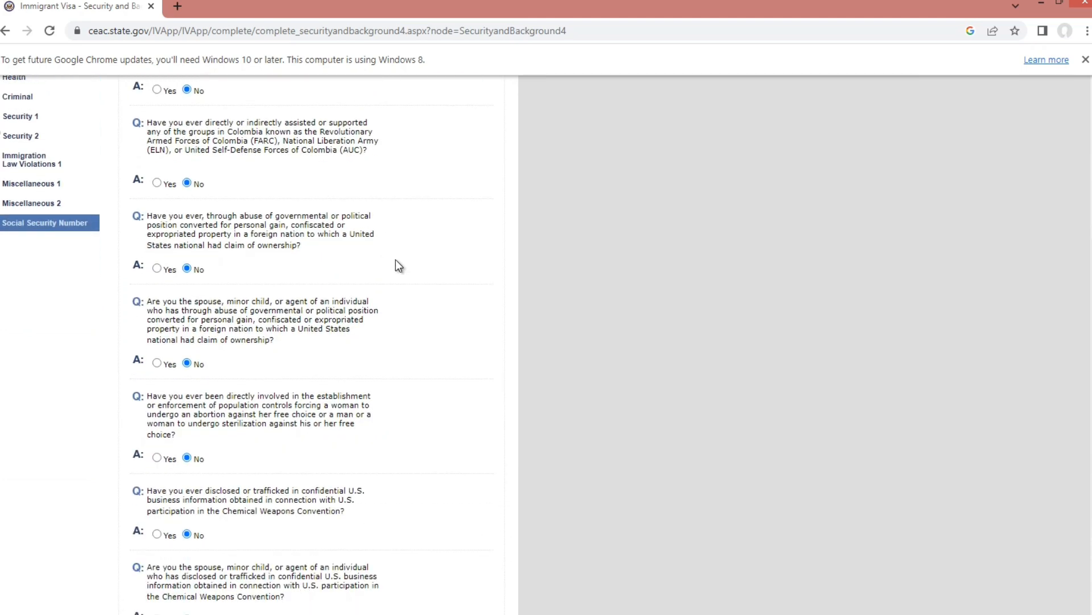
{"action": "scroll", "coordinate": [396, 258], "scroll_direction": "up", "scroll_amount": 3}
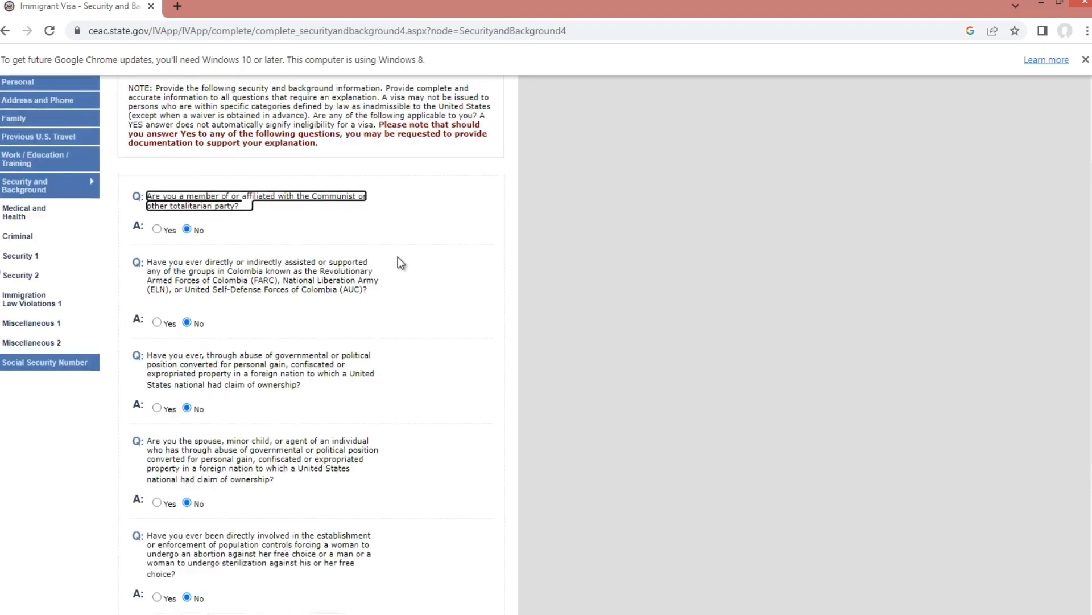
{"action": "scroll", "coordinate": [401, 252], "scroll_direction": "up", "scroll_amount": 1}
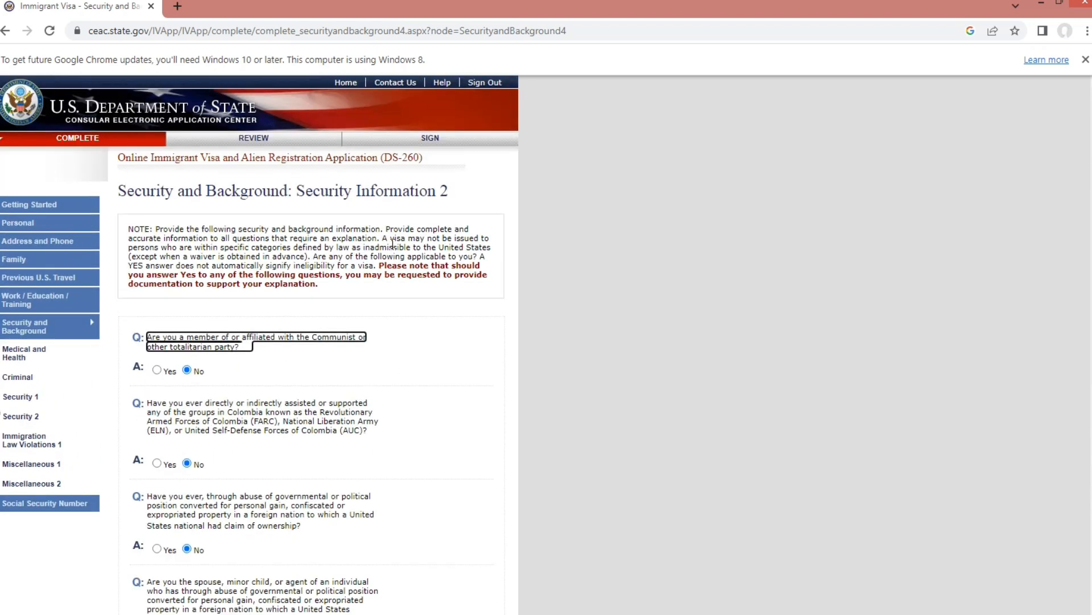
{"action": "scroll", "coordinate": [416, 245], "scroll_direction": "down", "scroll_amount": 4}
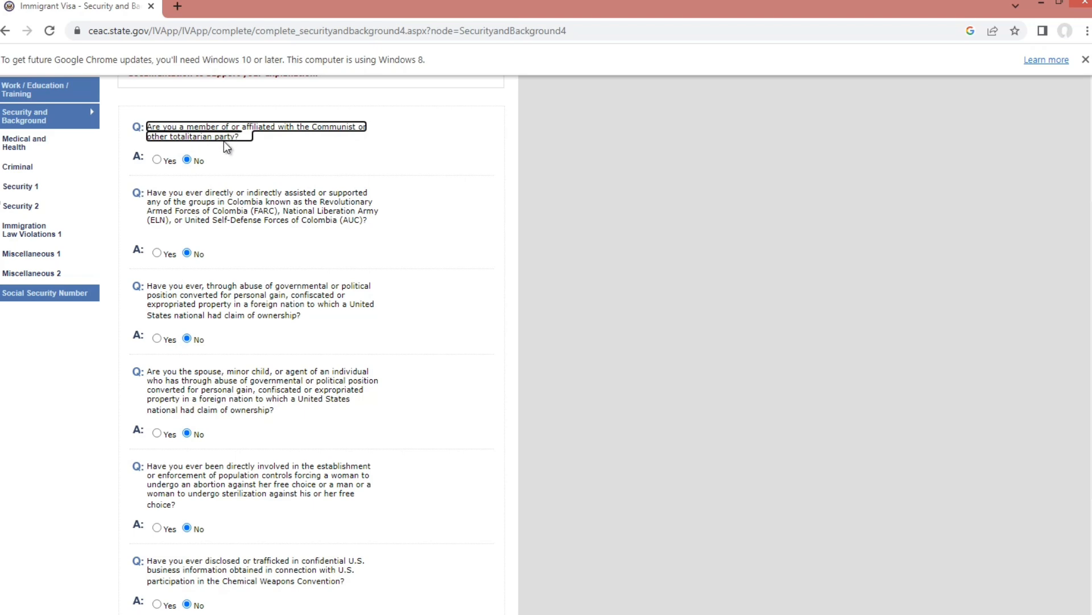
{"action": "scroll", "coordinate": [198, 159], "scroll_direction": "down", "scroll_amount": 1}
{"action": "scroll", "coordinate": [203, 153], "scroll_direction": "down", "scroll_amount": 1}
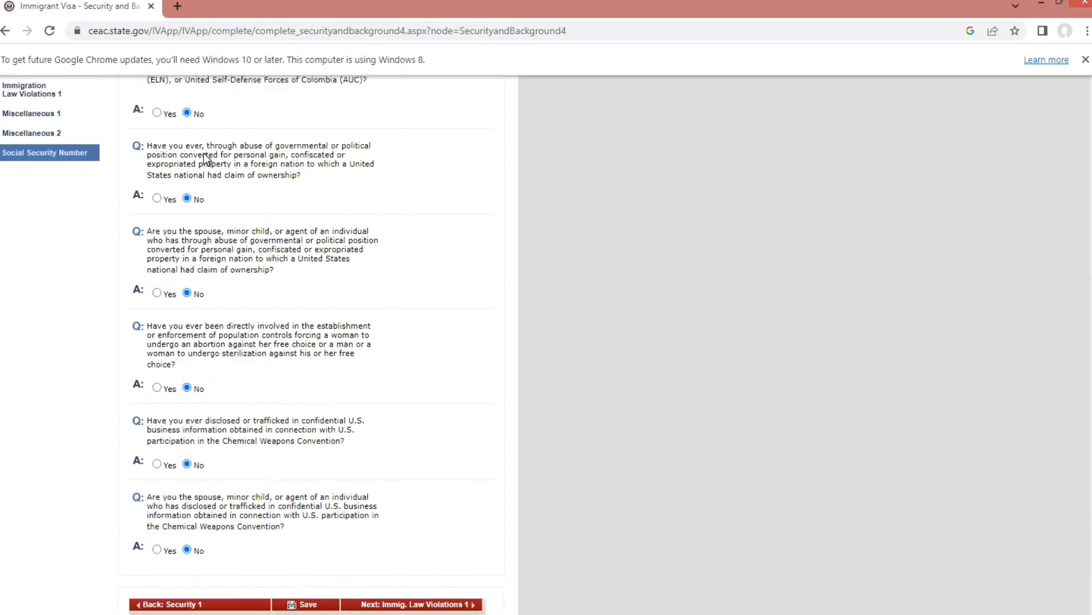
{"action": "scroll", "coordinate": [222, 162], "scroll_direction": "down", "scroll_amount": 1}
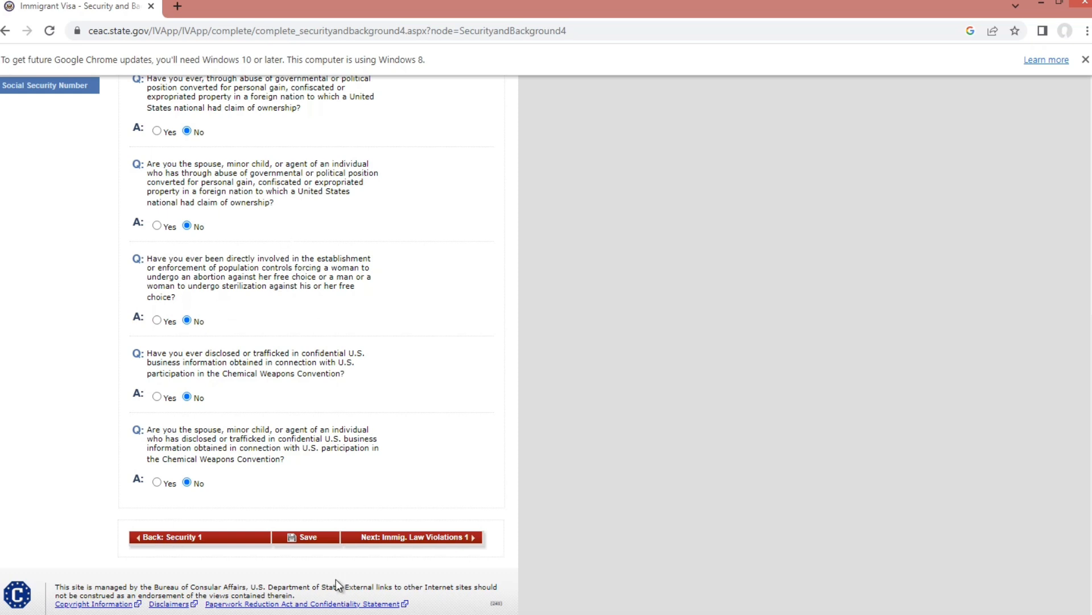
{"action": "left_click", "coordinate": [474, 539]}
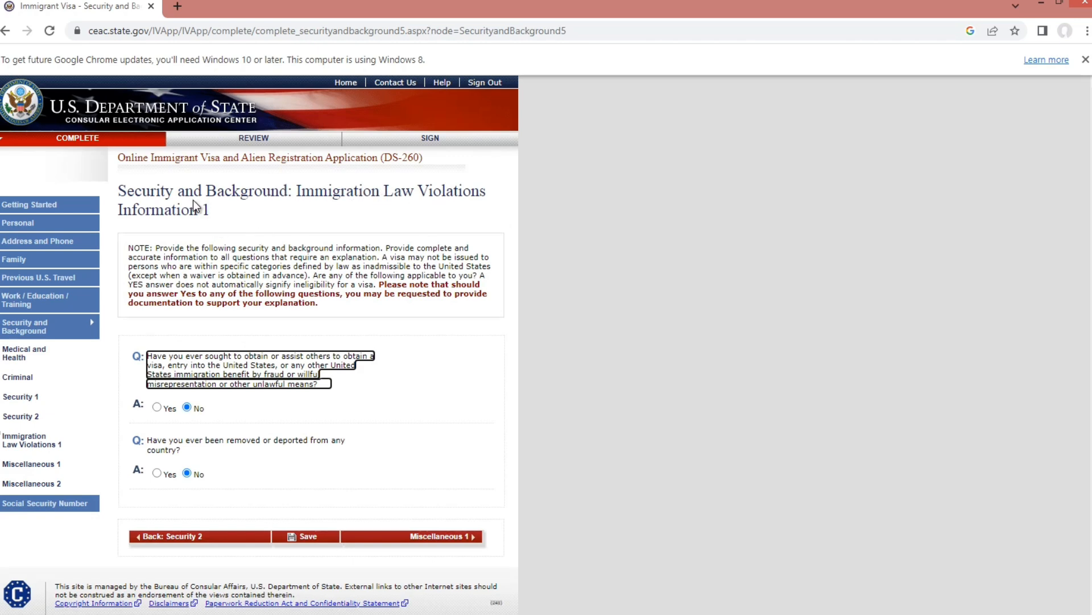
- Leave the visa fraud and removal/deportation questions at No and advance to Miscellaneous 1
{"action": "scroll", "coordinate": [279, 381], "scroll_direction": "down", "scroll_amount": 1}
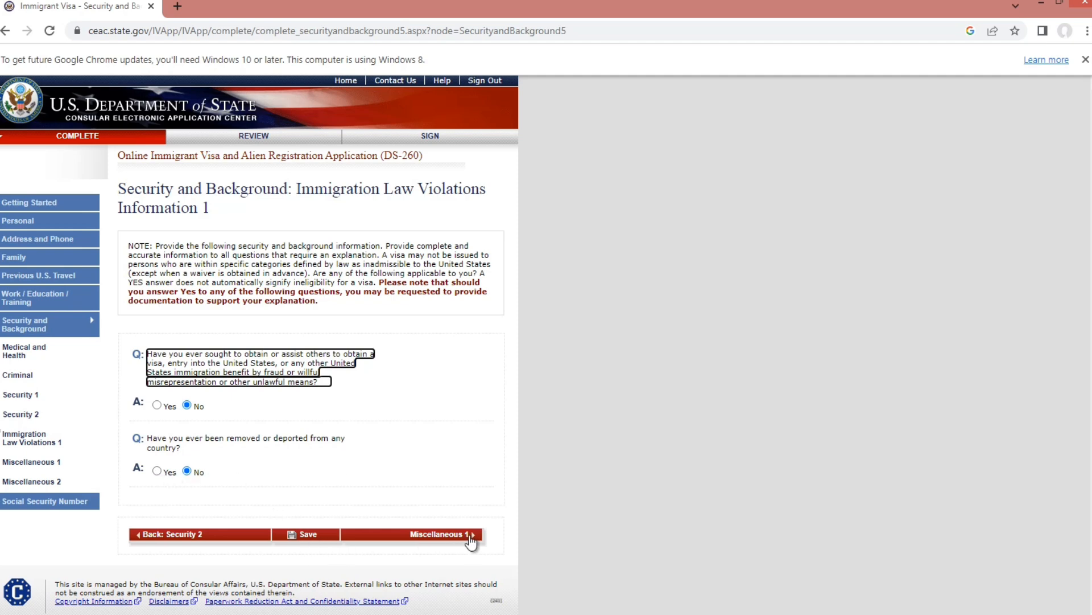
{"action": "left_click", "coordinate": [474, 539]}
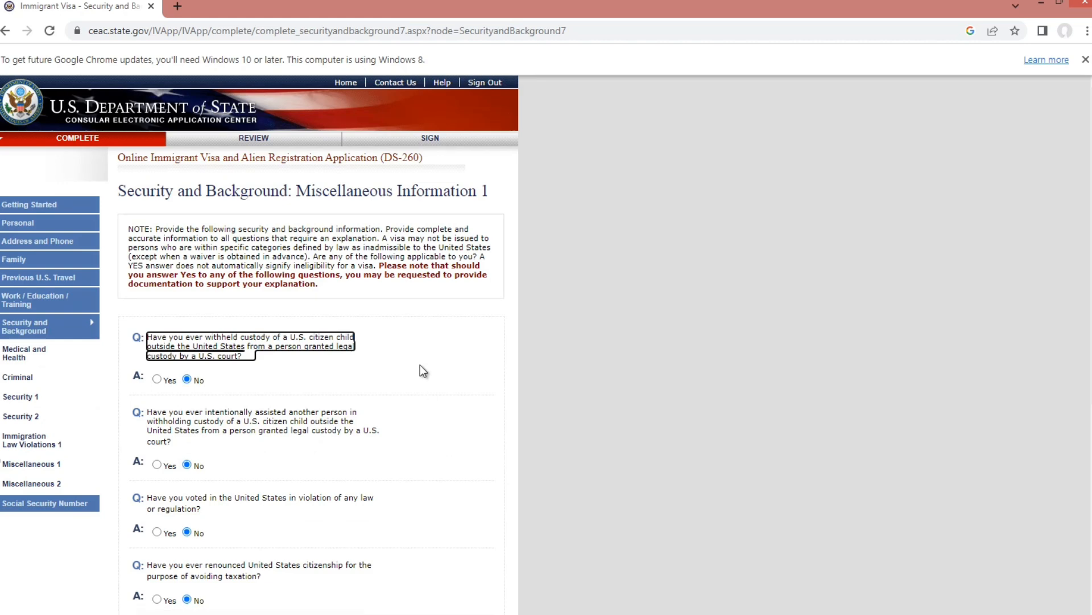
- Confirm the child custody, voting and citizenship-renunciation questions are No, then go to Miscellaneous 2
{"action": "scroll", "coordinate": [420, 364], "scroll_direction": "down", "scroll_amount": 2}
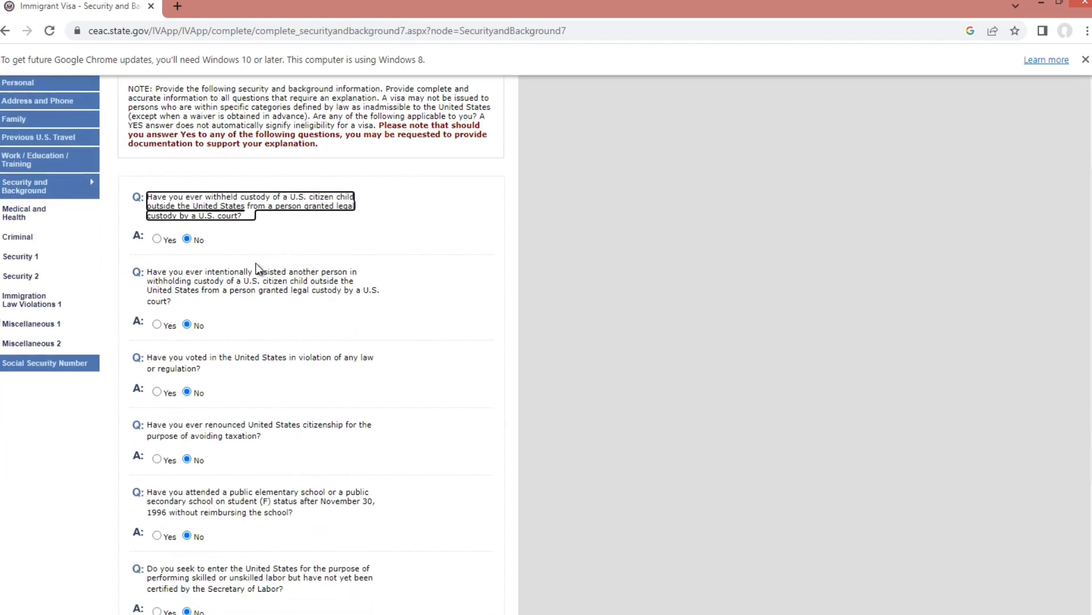
{"action": "scroll", "coordinate": [255, 263], "scroll_direction": "down", "scroll_amount": 1}
{"action": "scroll", "coordinate": [204, 302], "scroll_direction": "down", "scroll_amount": 2}
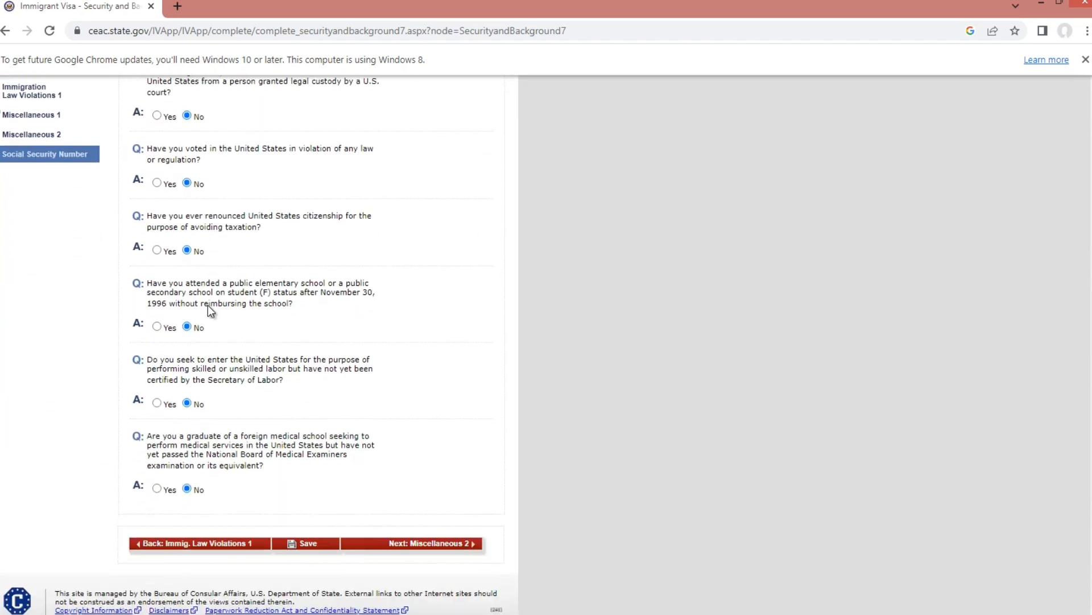
{"action": "scroll", "coordinate": [216, 347], "scroll_direction": "down", "scroll_amount": 1}
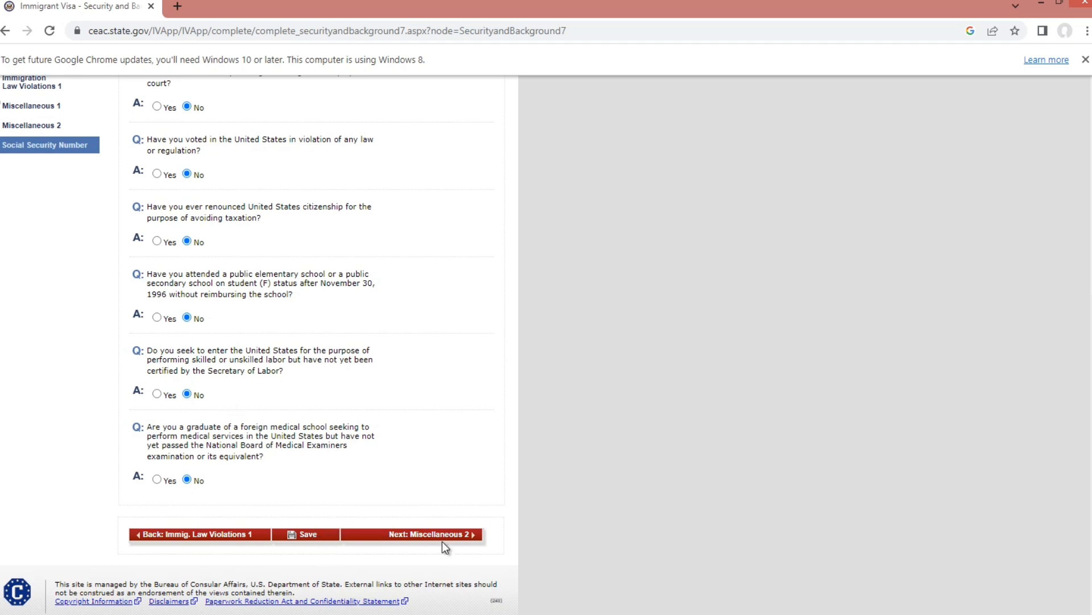
{"action": "left_click", "coordinate": [474, 540]}
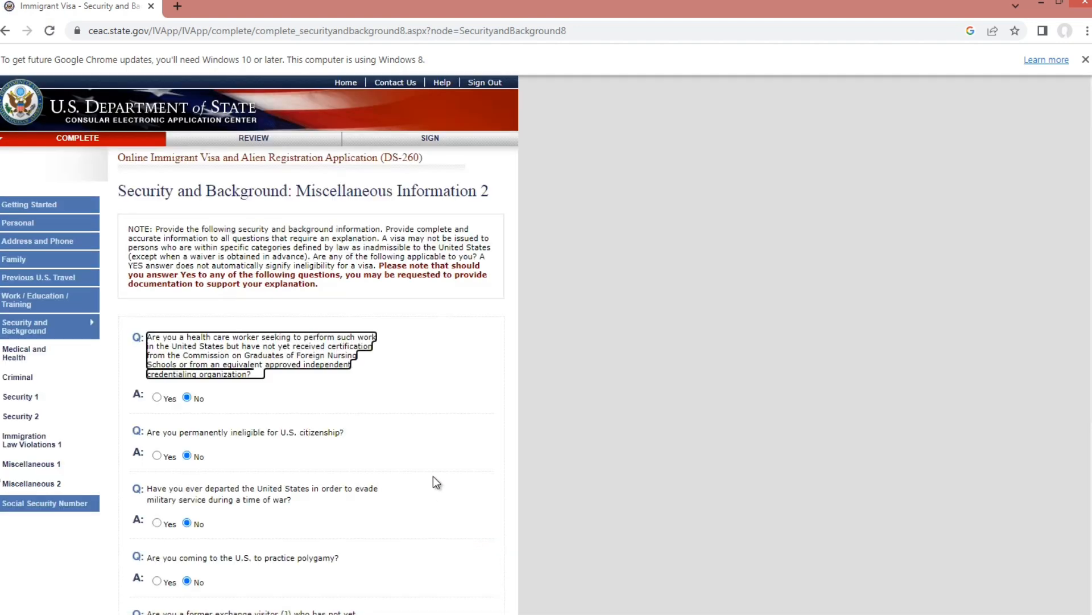
- Verify the health care worker, polygamy, exchange visitor, asylum and public charge questions are No
{"action": "scroll", "coordinate": [424, 475], "scroll_direction": "down", "scroll_amount": 1}
{"action": "scroll", "coordinate": [314, 339], "scroll_direction": "down", "scroll_amount": 3}
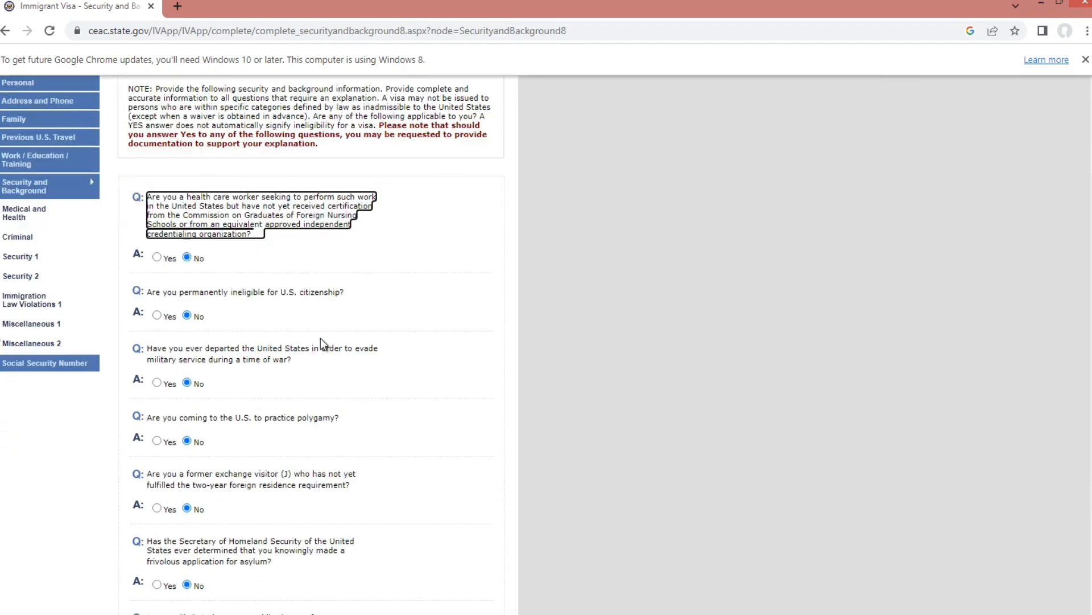
{"action": "scroll", "coordinate": [318, 343], "scroll_direction": "down", "scroll_amount": 1}
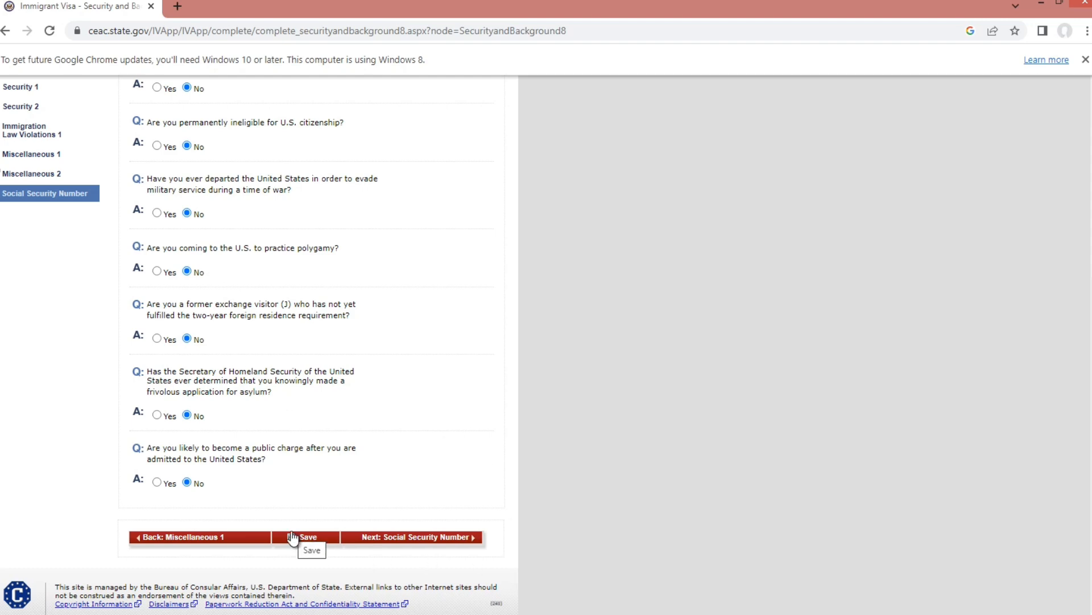
- On the Social Security Number page, answer No to prior SSN application and Yes to disclosure
{"action": "left_click", "coordinate": [476, 539]}
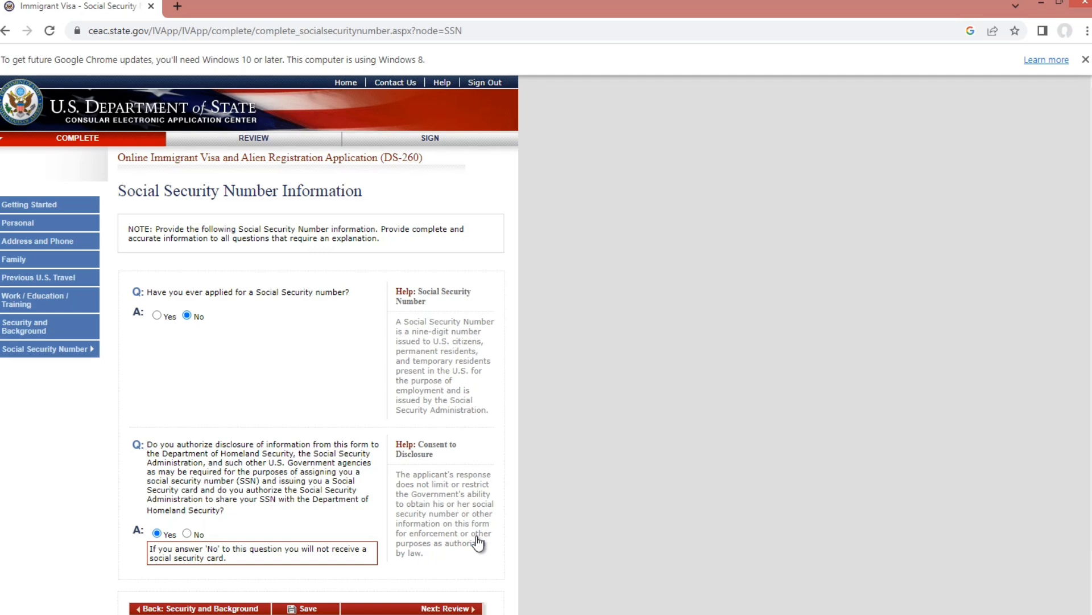
{"action": "scroll", "coordinate": [456, 523], "scroll_direction": "down", "scroll_amount": 2}
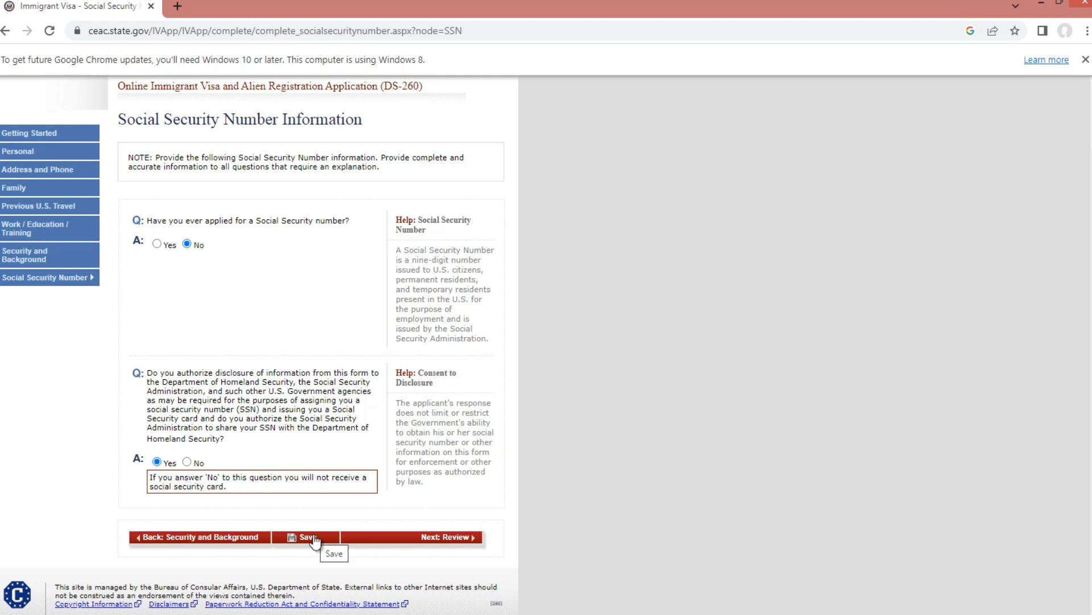
- Read through the Personal, Address and Phone review to the bottom, then continue to Family Information
{"action": "left_click", "coordinate": [477, 541]}
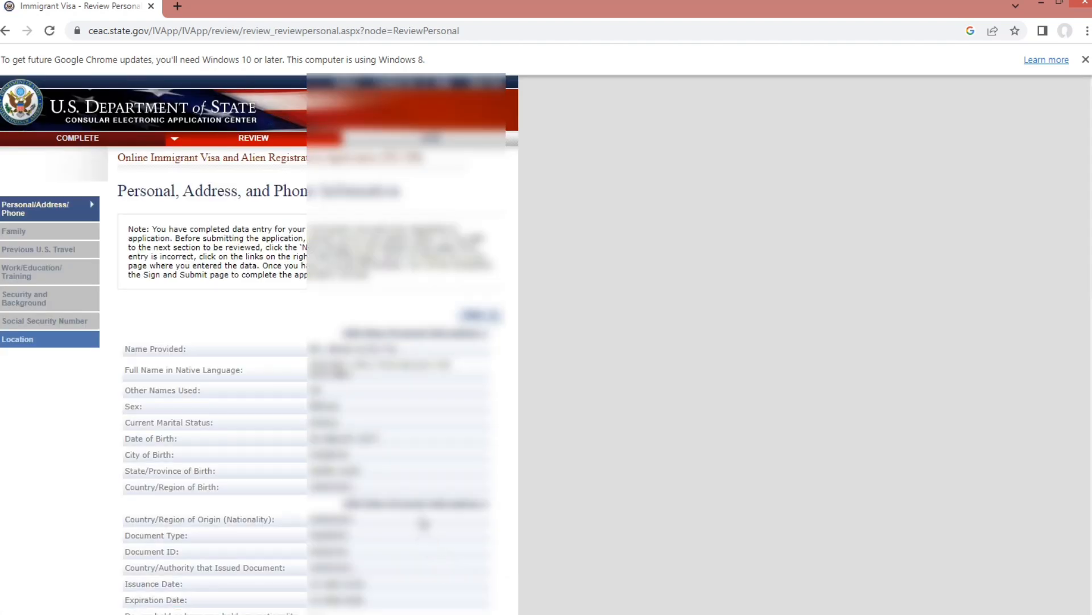
{"action": "scroll", "coordinate": [423, 523], "scroll_direction": "down", "scroll_amount": 1}
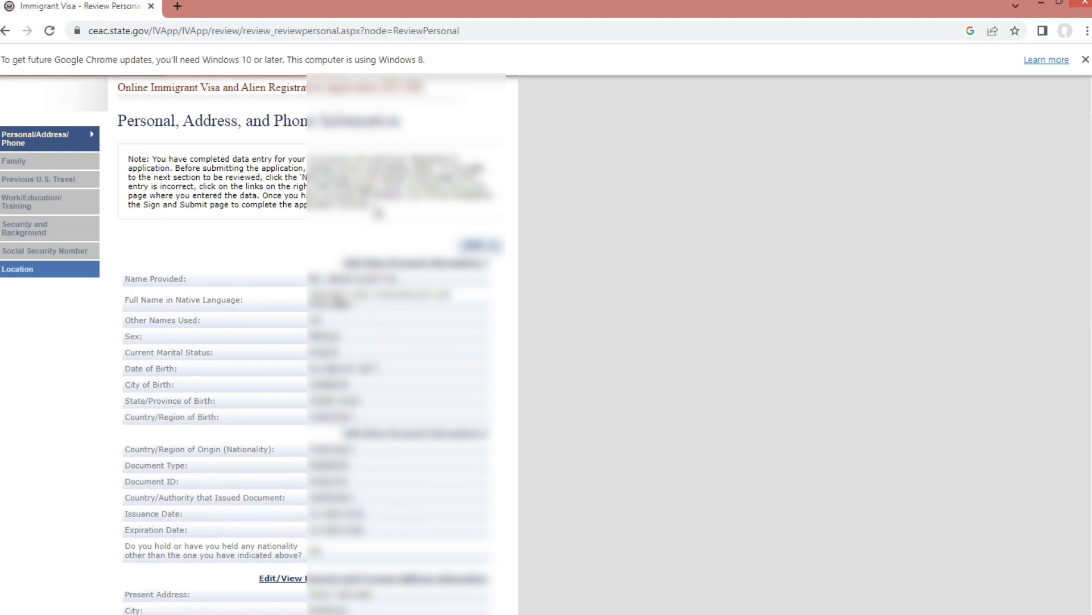
{"action": "scroll", "coordinate": [378, 211], "scroll_direction": "down", "scroll_amount": 1}
{"action": "scroll", "coordinate": [392, 217], "scroll_direction": "down", "scroll_amount": 2}
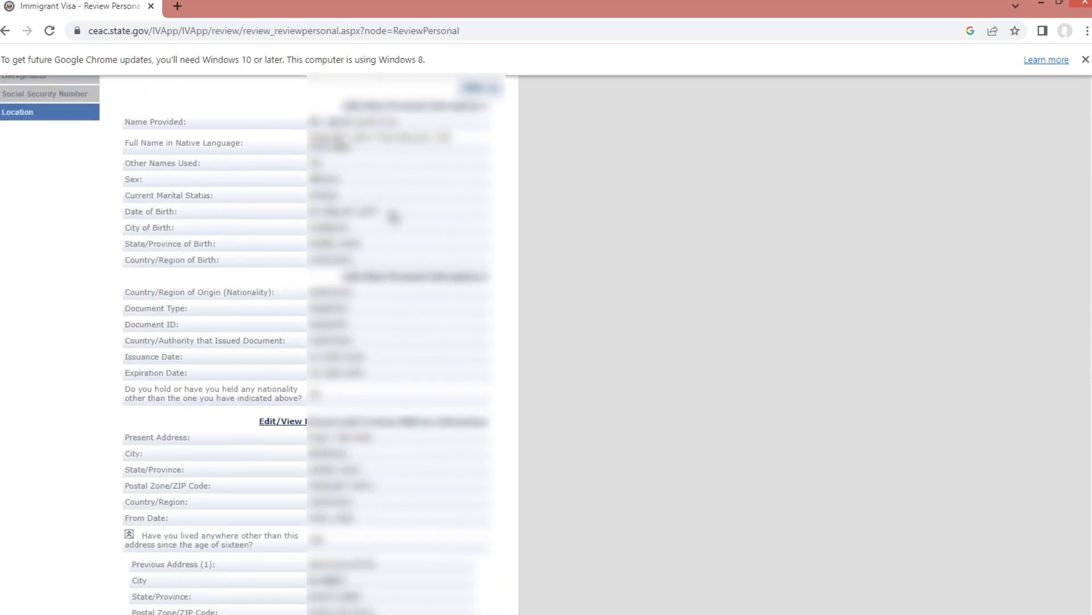
{"action": "scroll", "coordinate": [393, 217], "scroll_direction": "down", "scroll_amount": 7}
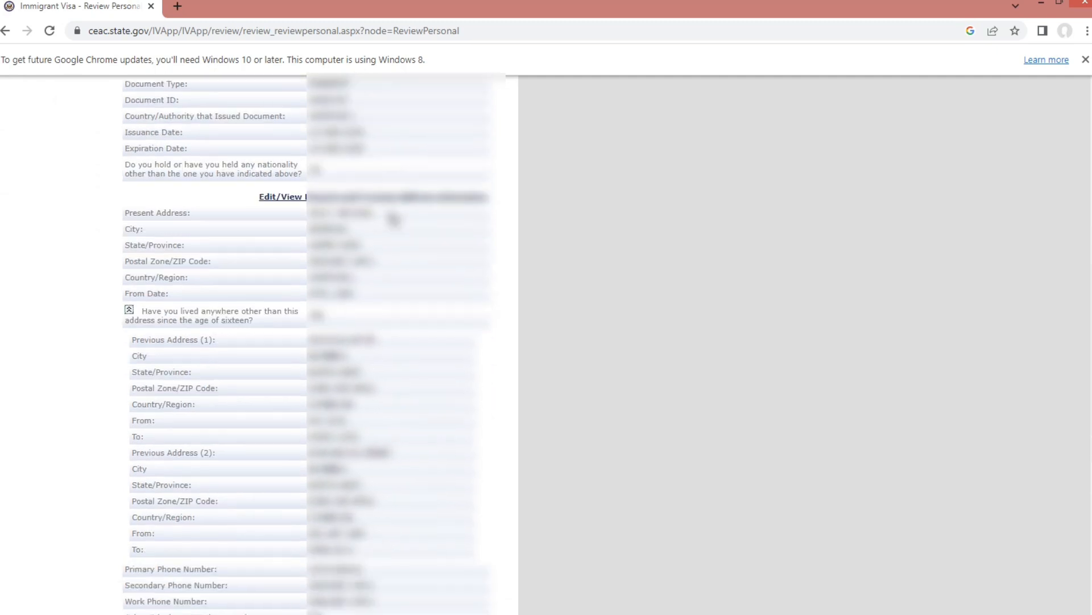
{"action": "scroll", "coordinate": [391, 223], "scroll_direction": "down", "scroll_amount": 1}
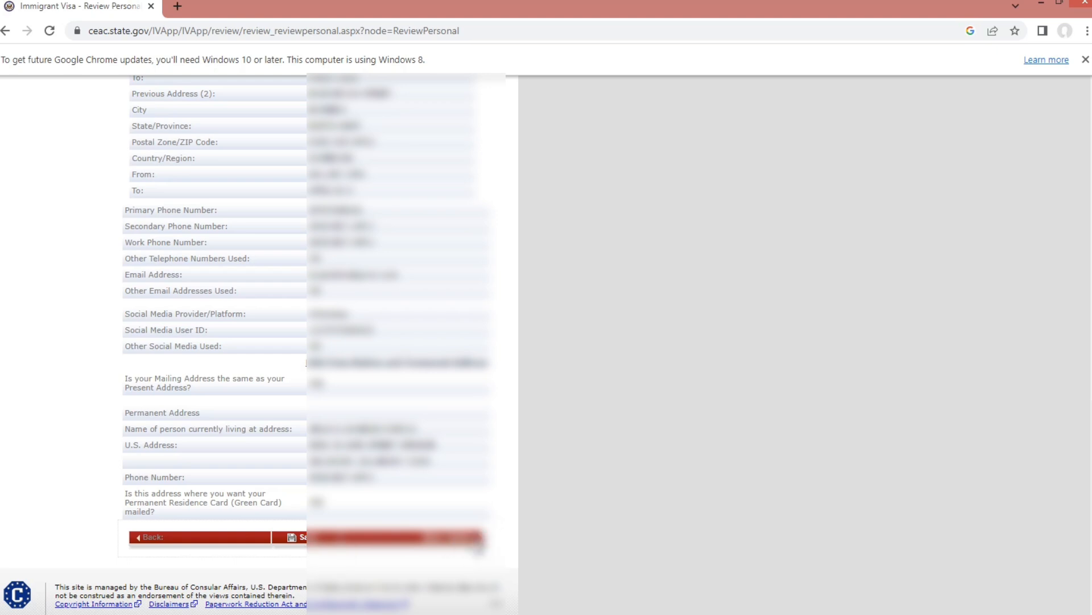
{"action": "left_click", "coordinate": [479, 546]}
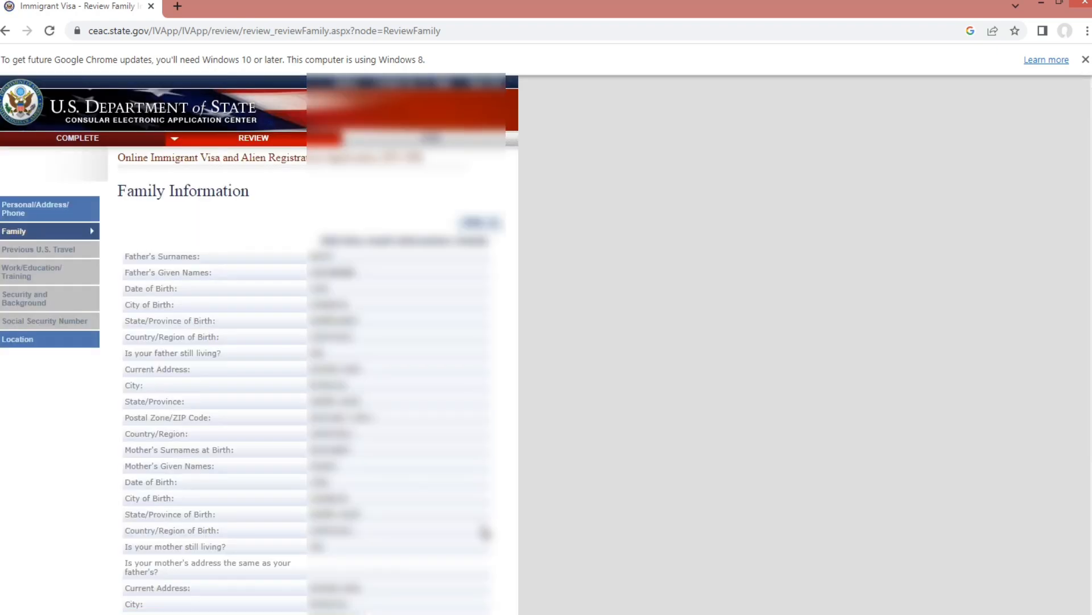
- Check both parents' details in the Family Information review, then advance to Previous U.S. Travel
{"action": "scroll", "coordinate": [478, 527], "scroll_direction": "down", "scroll_amount": 5}
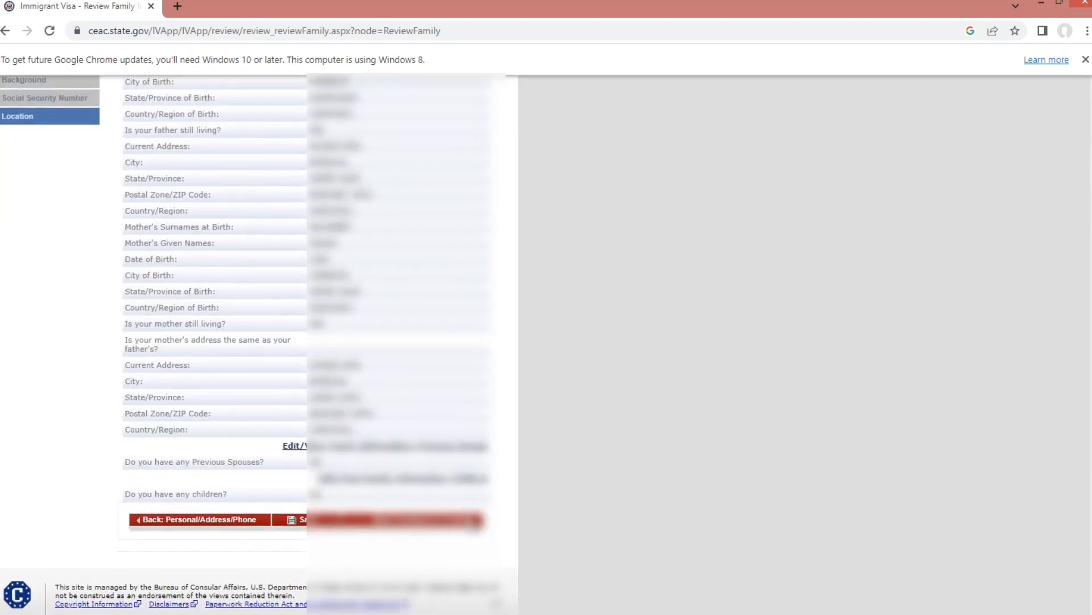
{"action": "scroll", "coordinate": [459, 515], "scroll_direction": "up", "scroll_amount": 5}
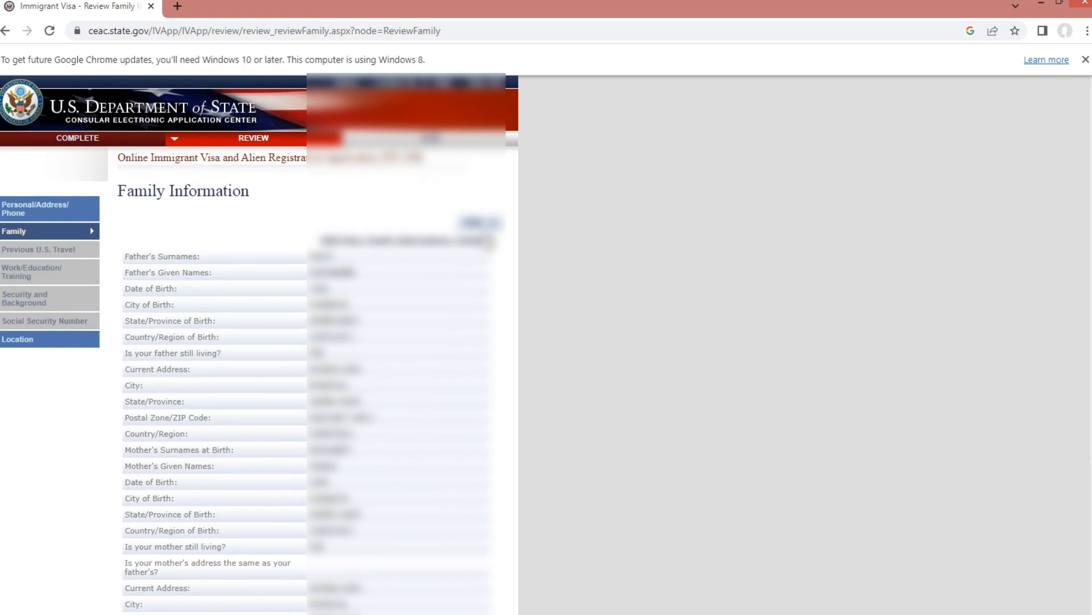
{"action": "scroll", "coordinate": [489, 267], "scroll_direction": "down", "scroll_amount": 4}
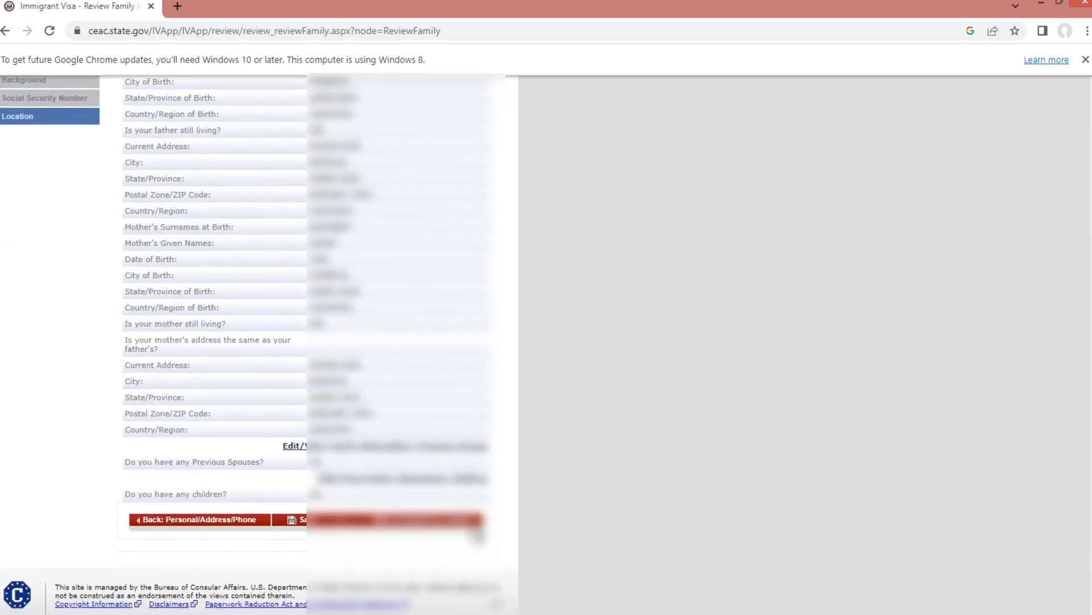
{"action": "left_click", "coordinate": [476, 522]}
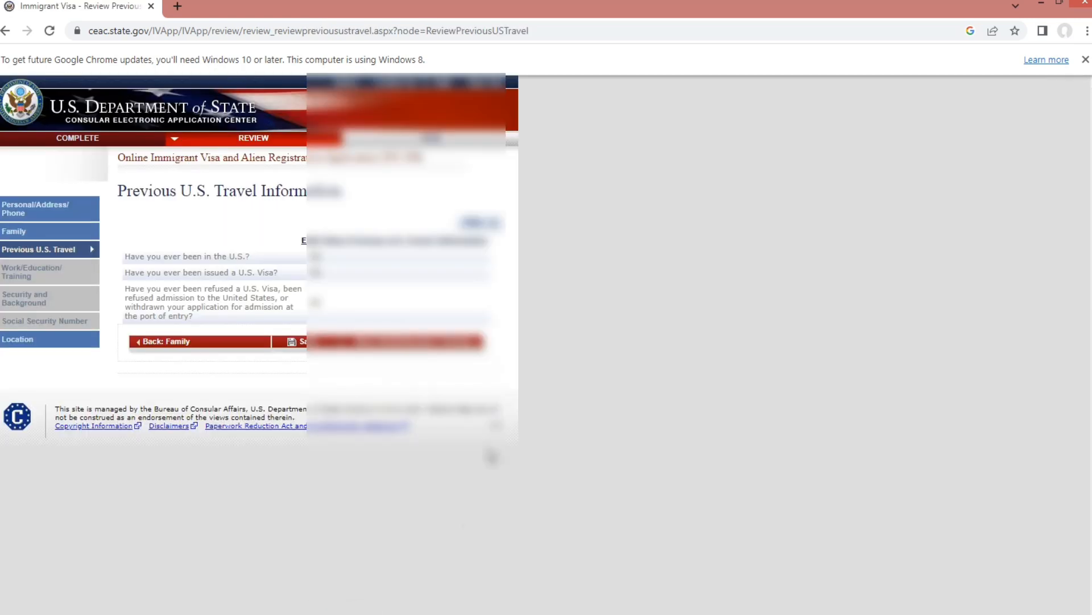
- Page through the Work/Education/Training, Security and Background, and Social Security Number reviews to Location Information
{"action": "left_click", "coordinate": [477, 342]}
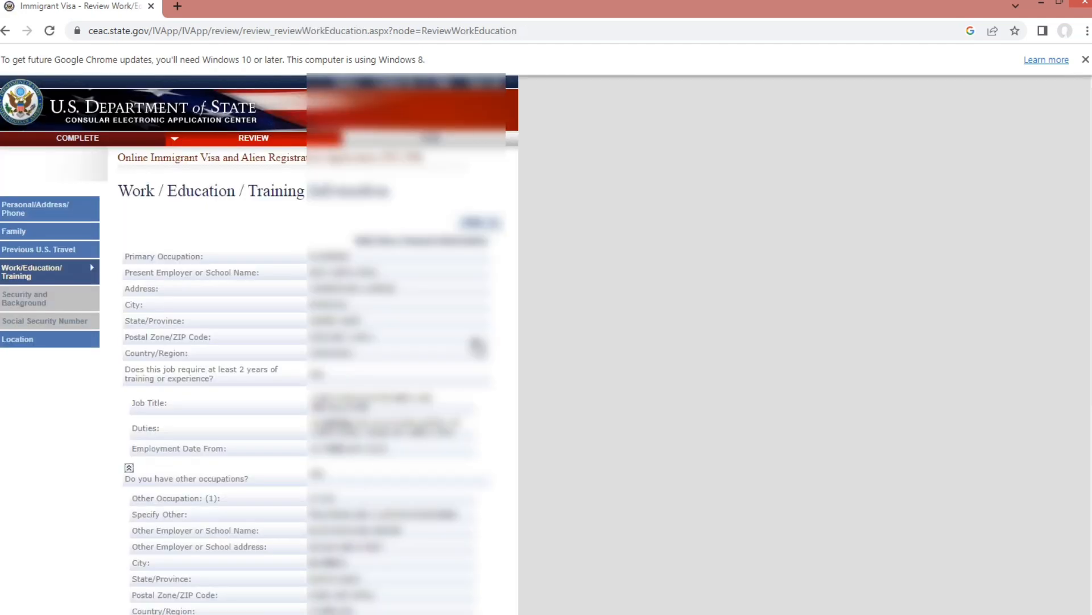
{"action": "scroll", "coordinate": [471, 375], "scroll_direction": "down", "scroll_amount": 6}
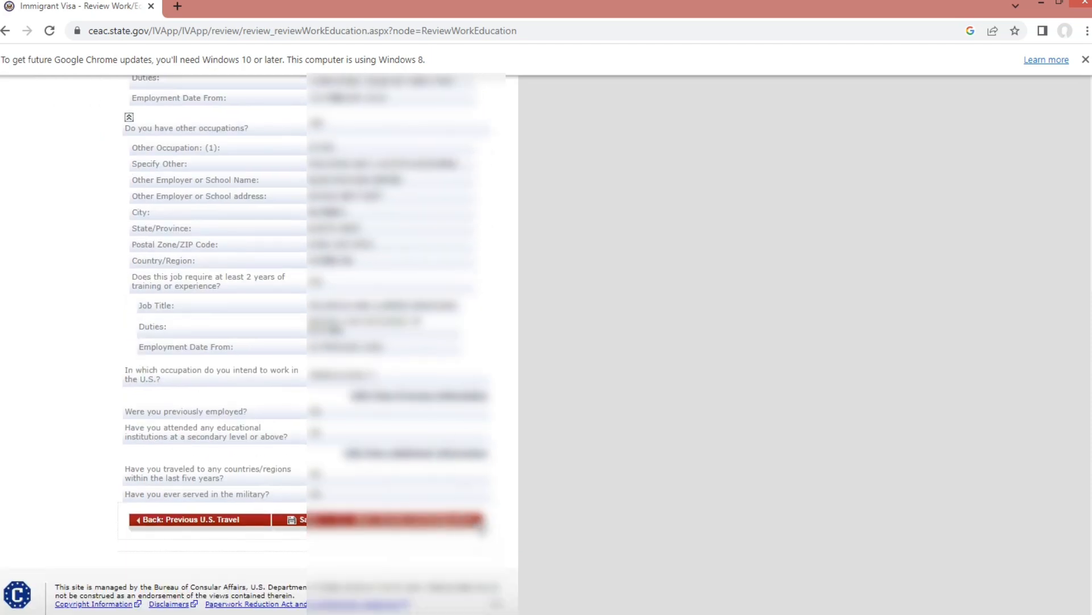
{"action": "left_click", "coordinate": [481, 526]}
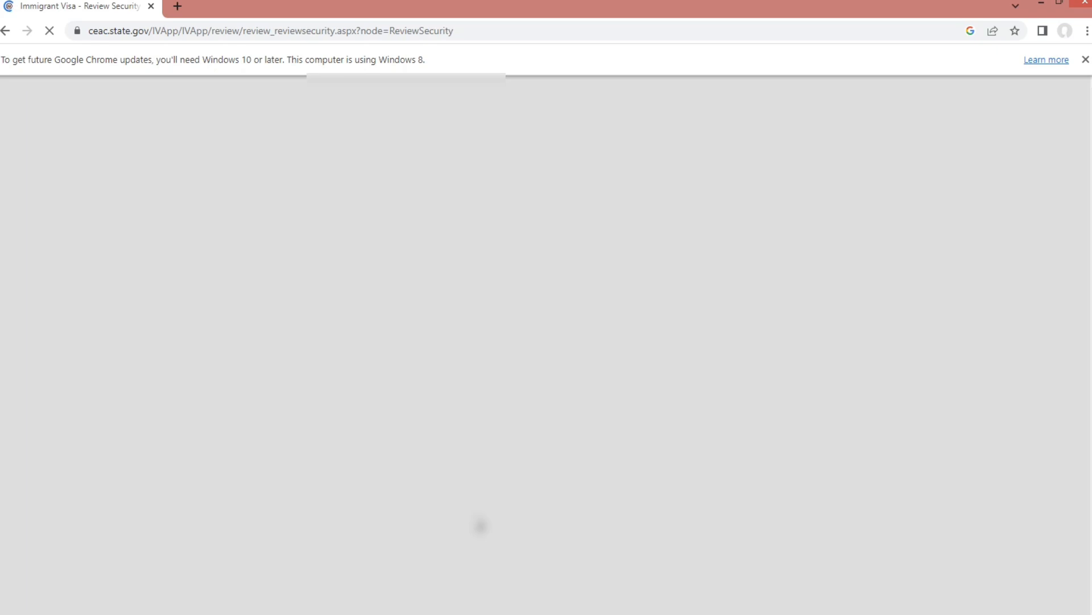
{"action": "scroll", "coordinate": [478, 524], "scroll_direction": "down", "scroll_amount": 5}
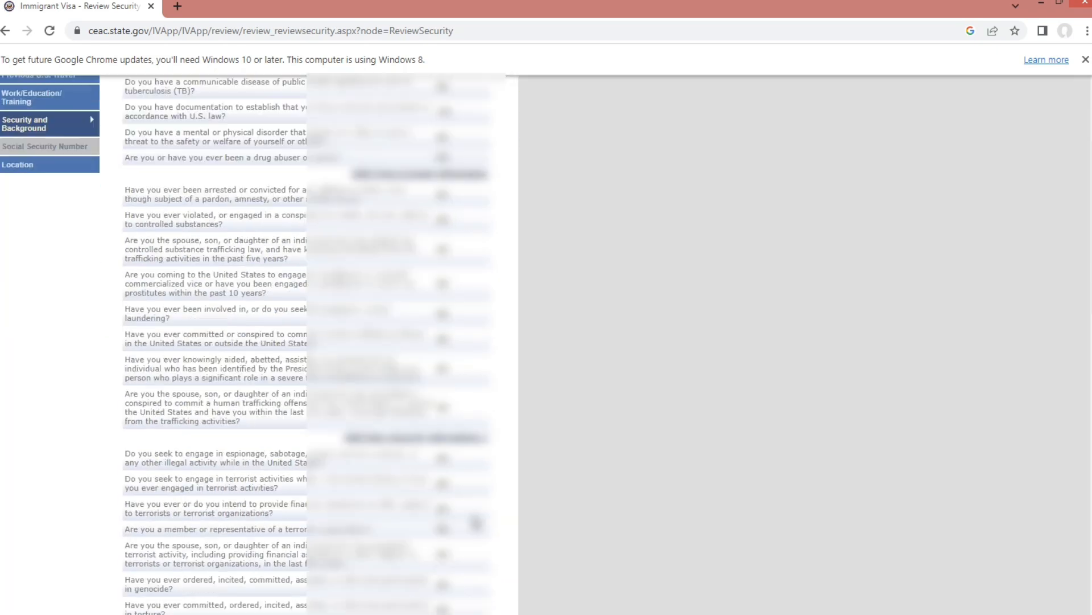
{"action": "scroll", "coordinate": [476, 522], "scroll_direction": "down", "scroll_amount": 12}
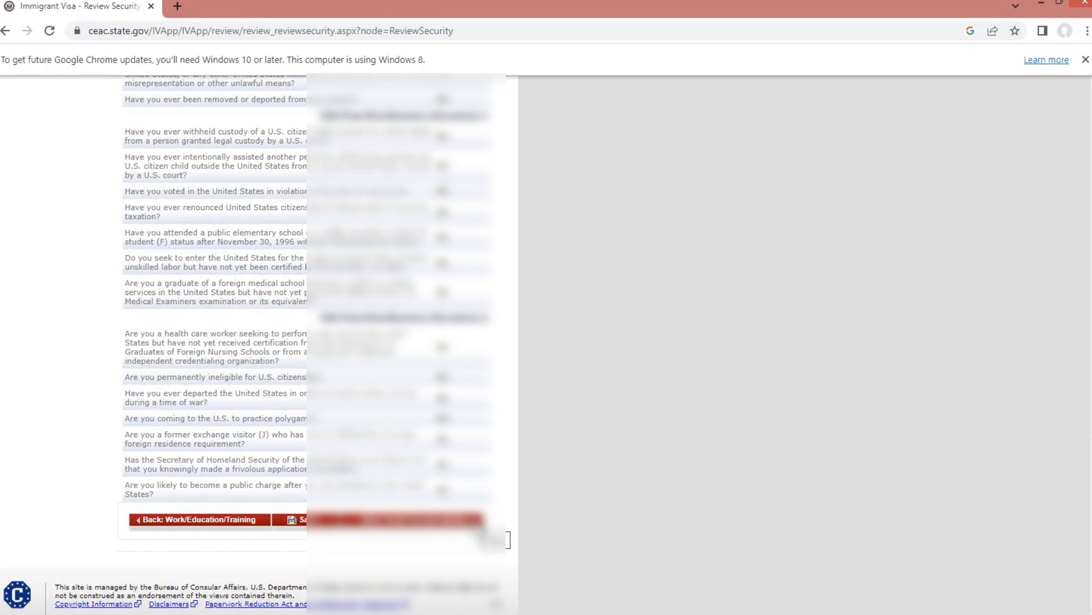
{"action": "left_click", "coordinate": [479, 522]}
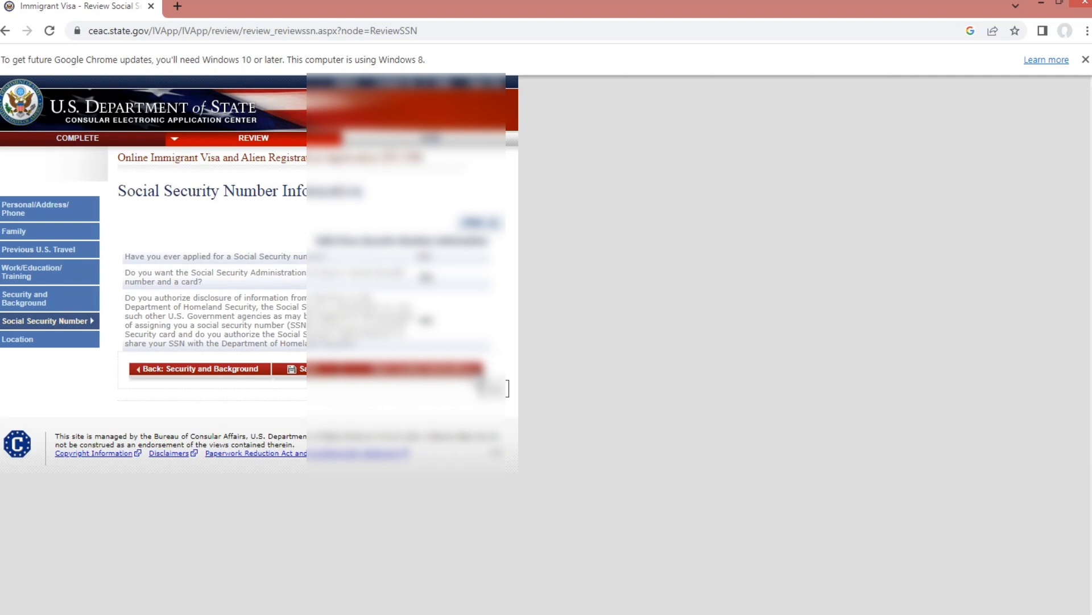
{"action": "left_click", "coordinate": [475, 371]}
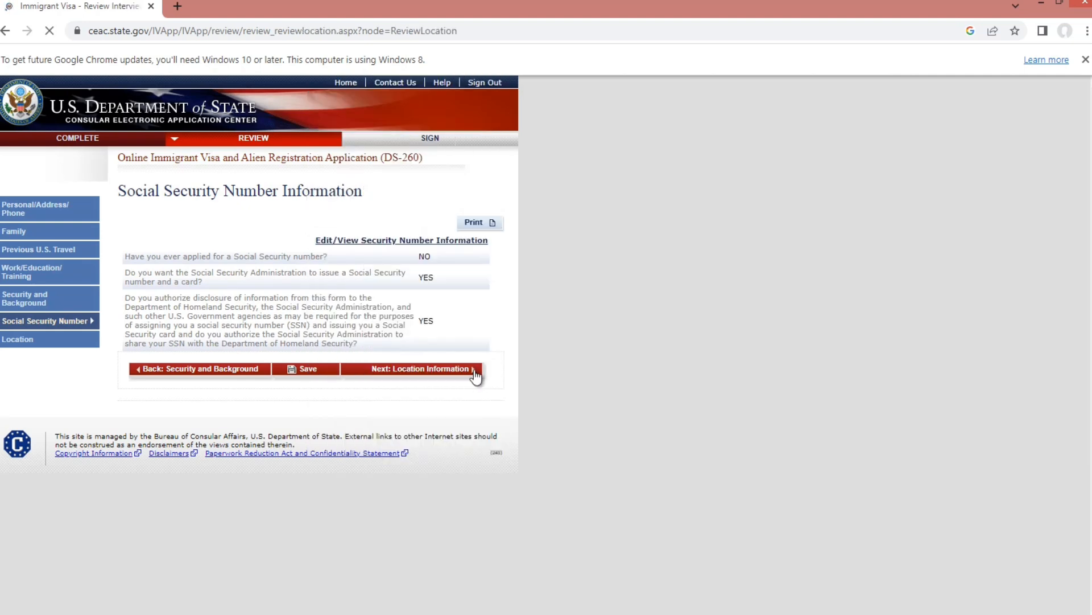